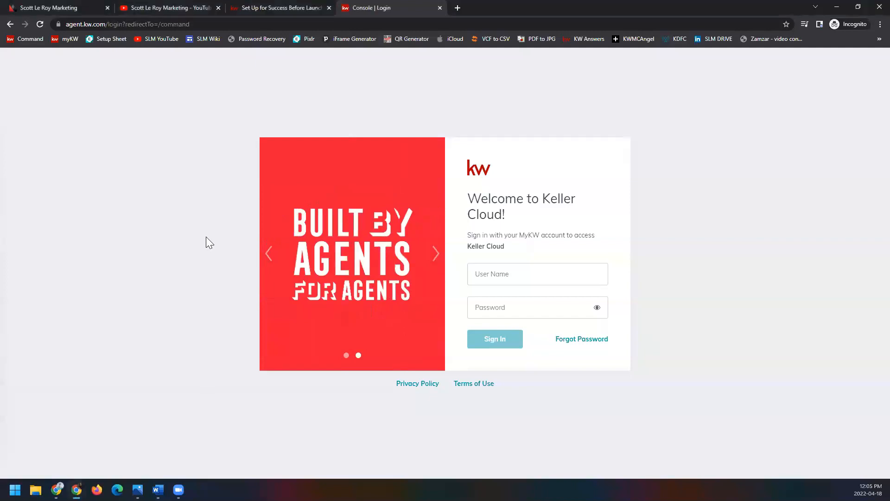
Step: Hide the browser's bookmarks bar
key(ctrl+shift+b)
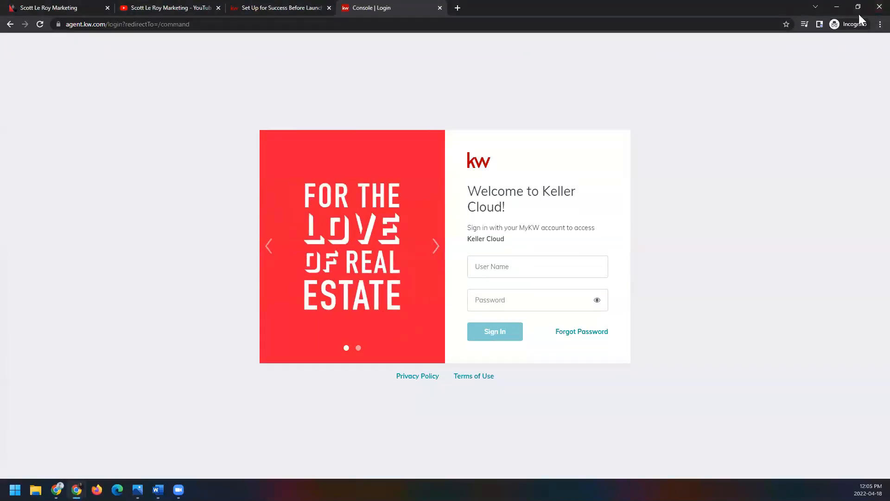
click(869, 25)
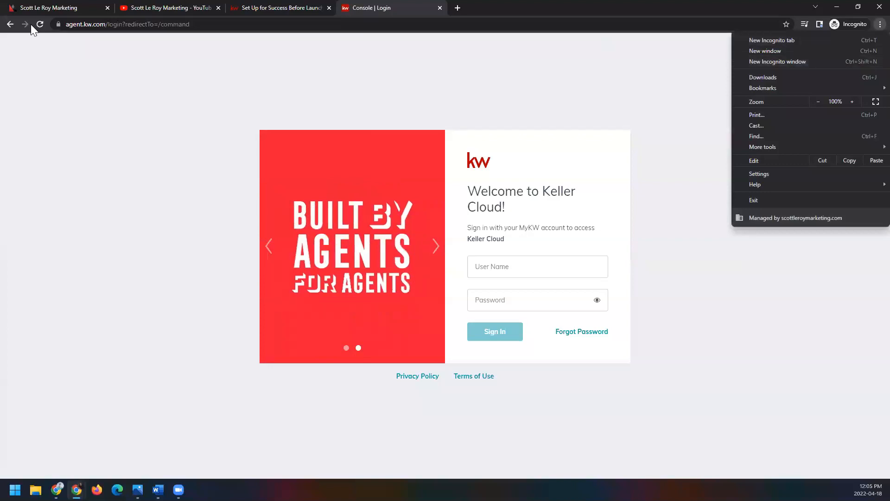
key(Escape)
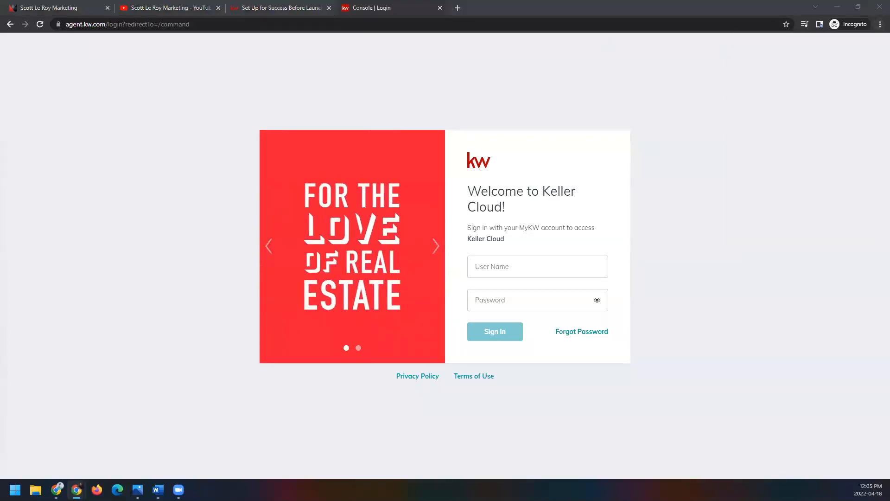
click(879, 24)
Step: Sign in to Keller Cloud with the MyKW user name and the account password
click(515, 269)
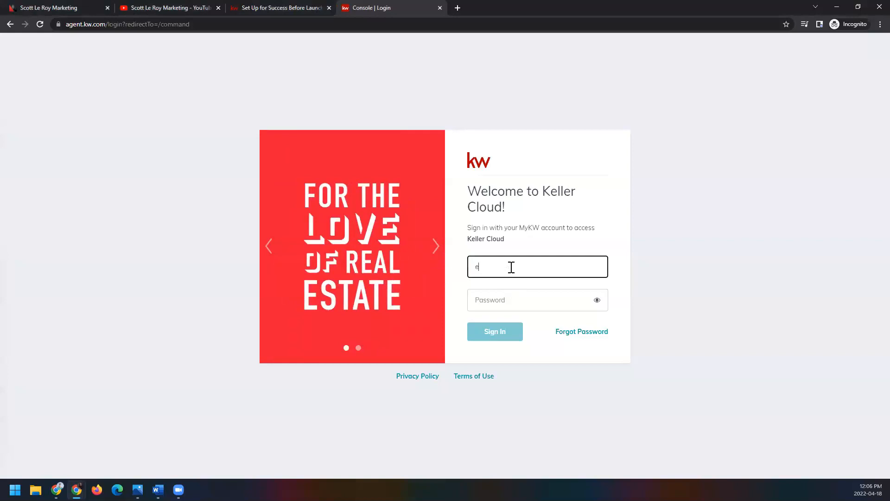
click(523, 298)
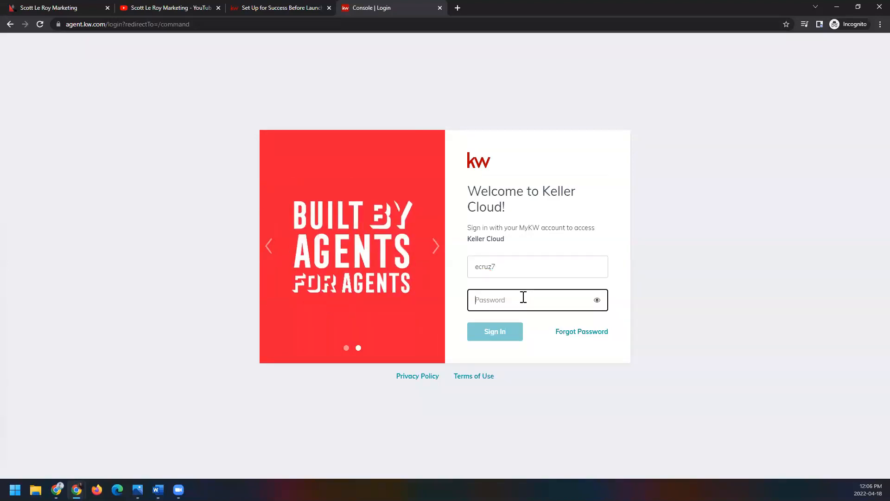
text(**********)
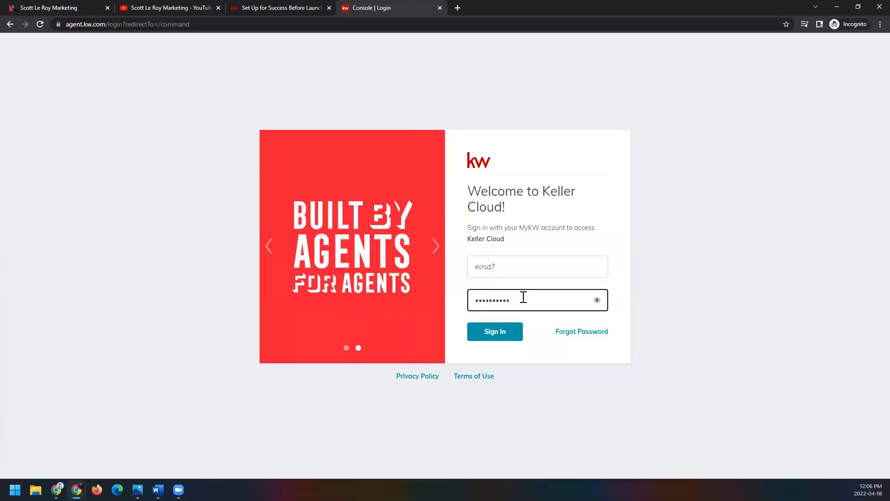
click(510, 333)
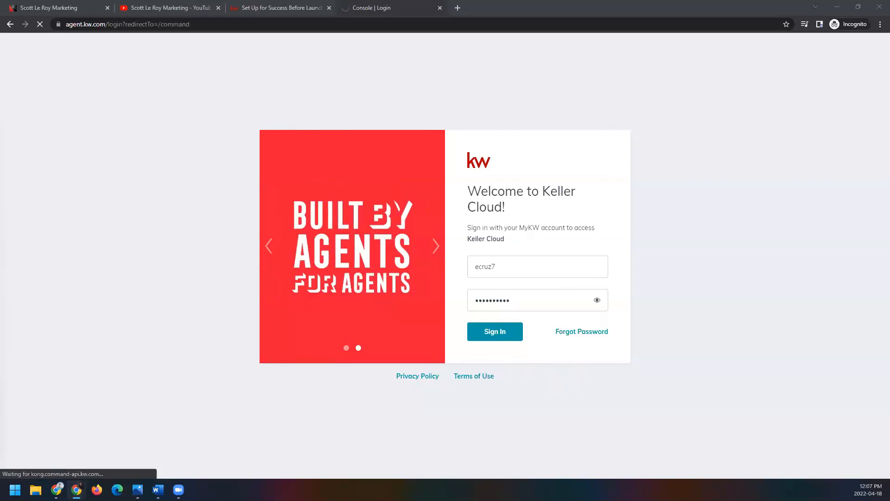
click(492, 337)
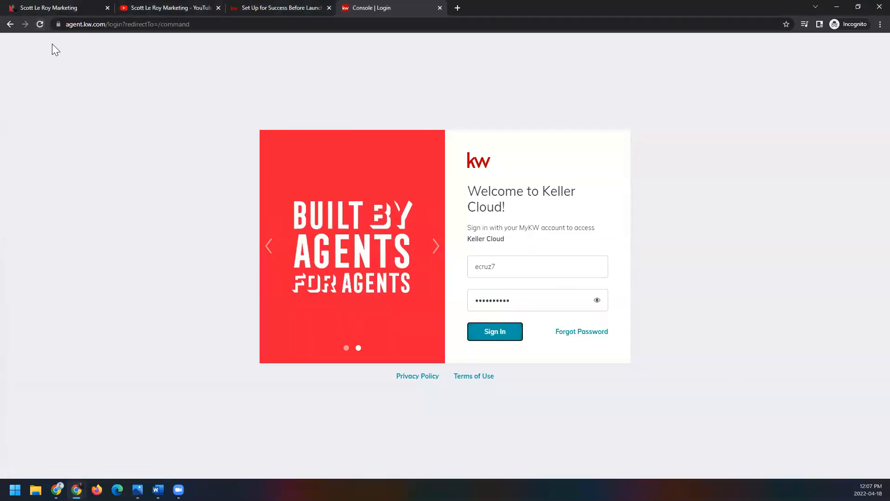
Step: Try to load agent.kw.com in place of the login page
click(108, 26)
text(agent.kw.com)
key(Return)
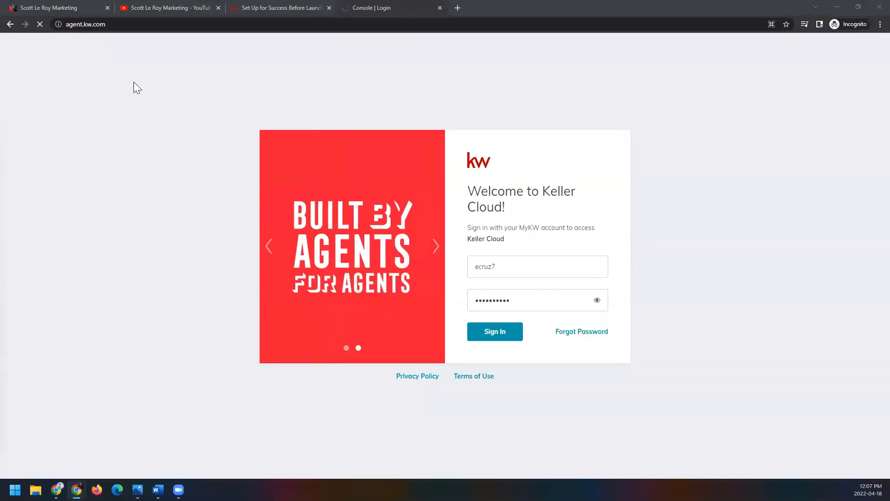
Step: Go to the mykw intranet home page at mykw.kw.com
click(110, 27)
text(mykw)
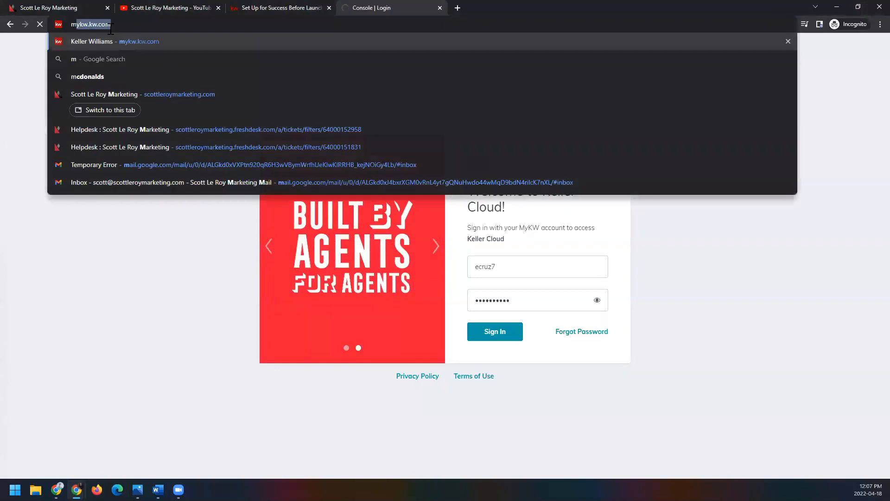
key(Return)
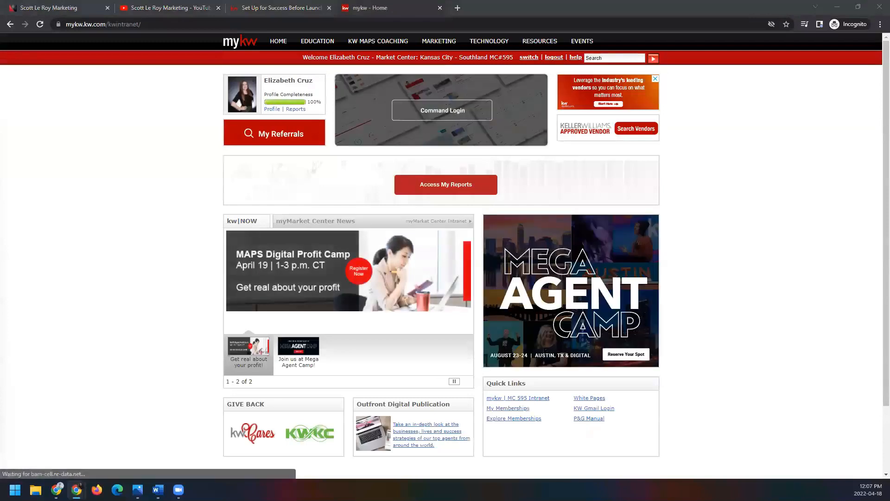
Step: Try to load agent.kw.com again from the mykw home page
click(153, 24)
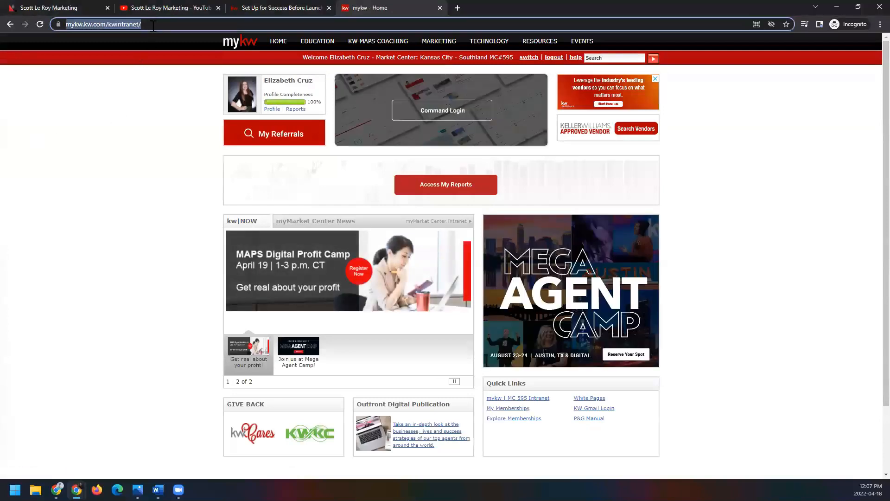
text(agent.kw.com)
key(Return)
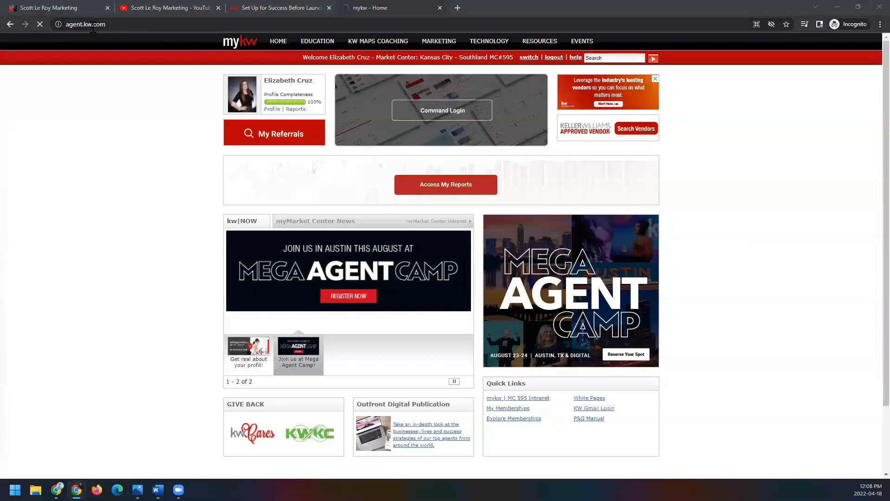
Step: Search Google for "keller williams command" and open the KW Command result
click(120, 27)
text(google.c)
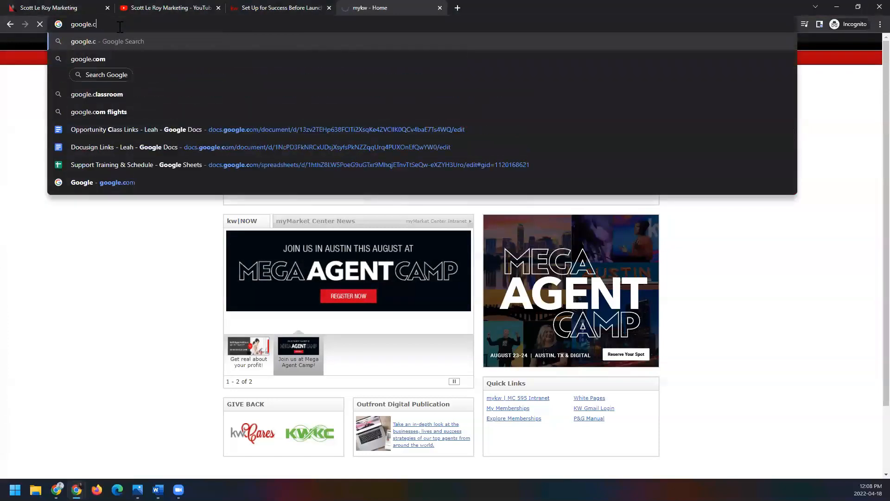
key(Return)
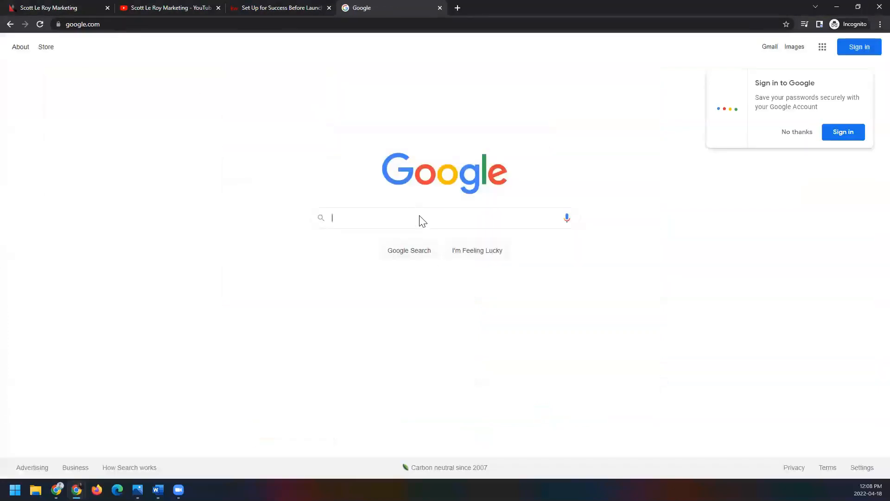
click(422, 218)
text(keller wil)
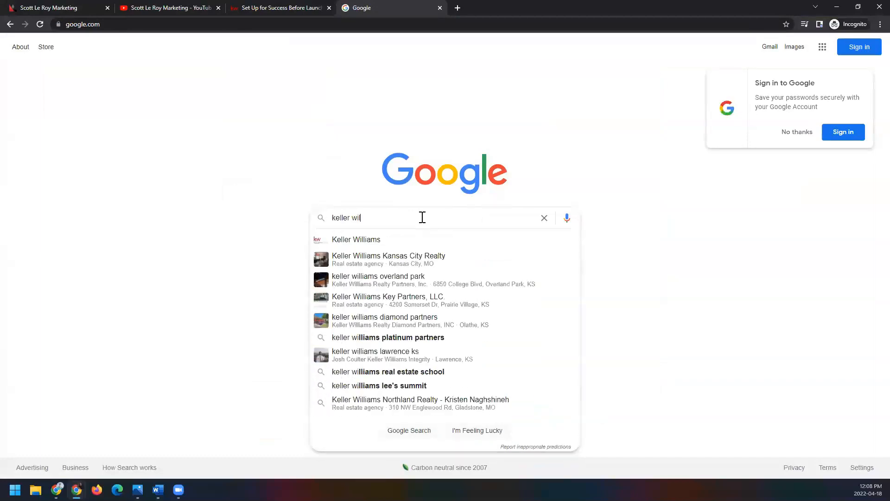
text(liams command)
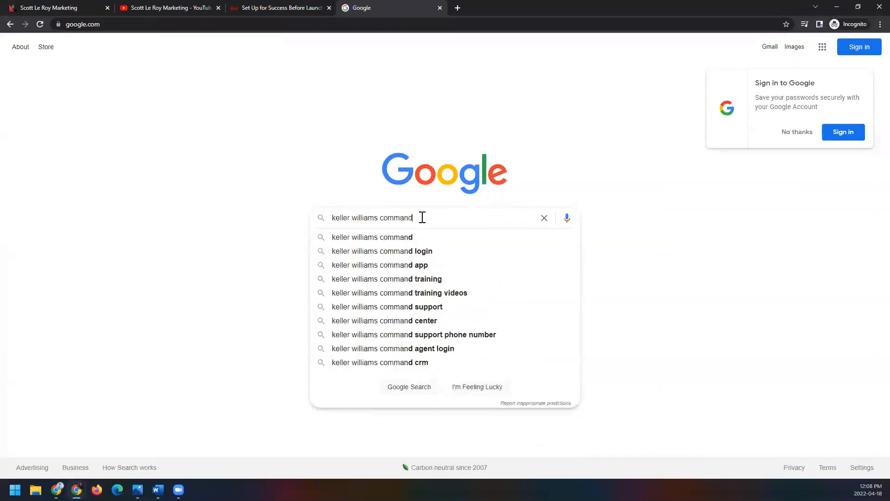
key(Return)
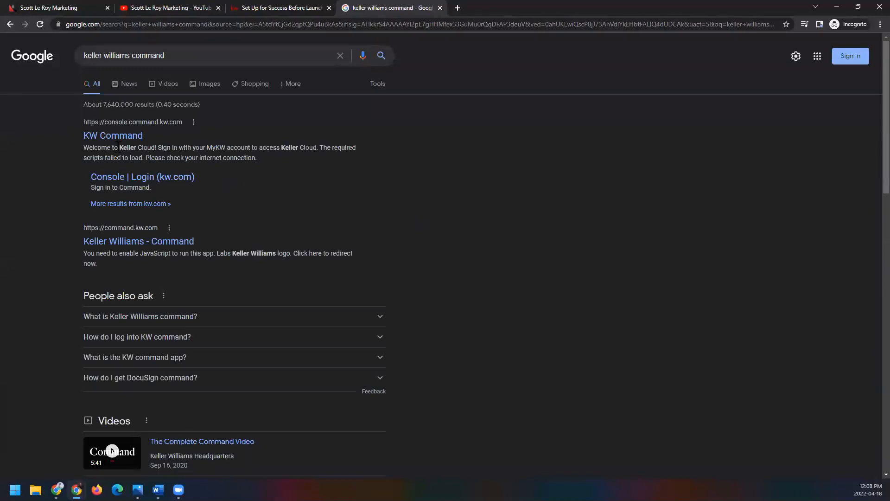
click(116, 135)
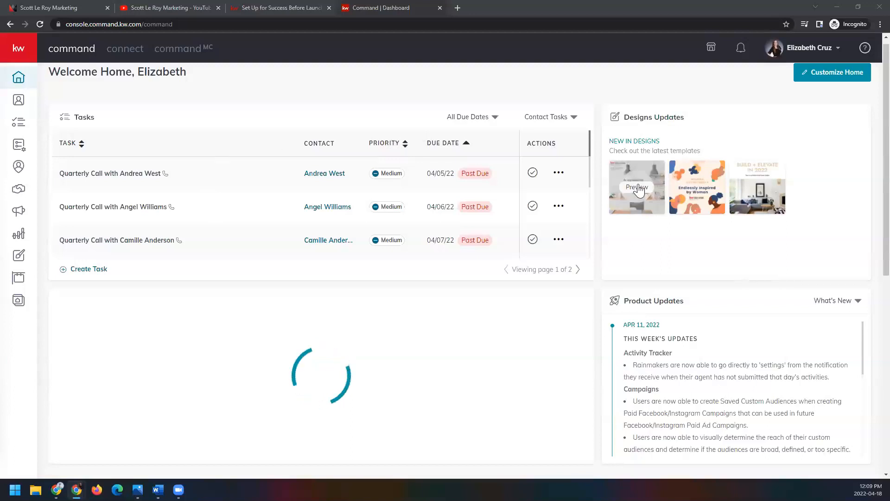
Step: Open the Command settings page from the account options
click(801, 52)
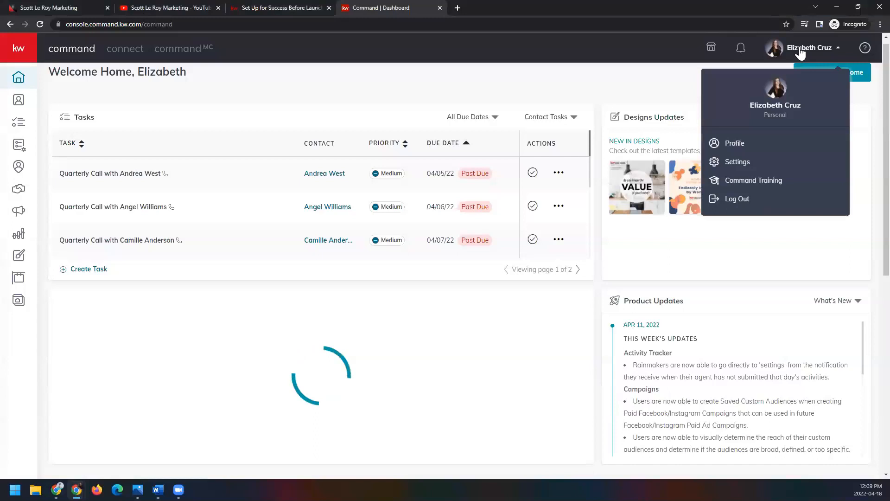
click(762, 163)
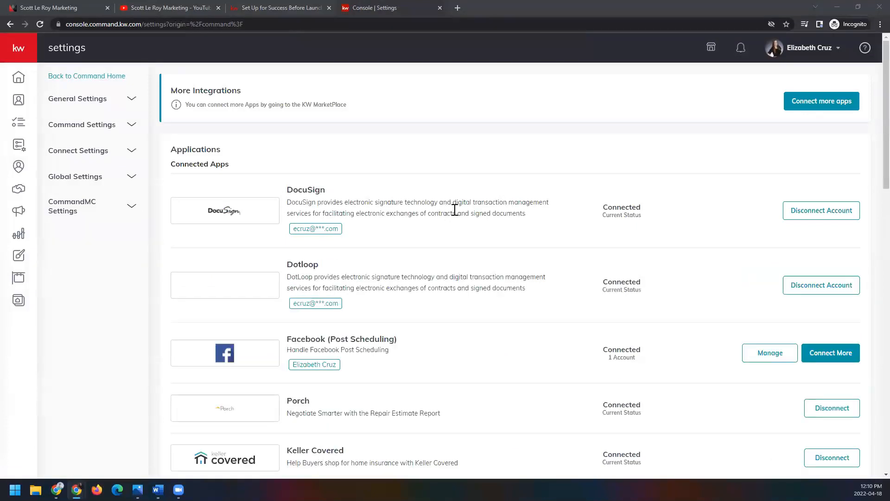
Step: Review the numbered setup steps in the open KW Answers article "Set Up for Success Before Launching a Facebook Ad Campaign"
click(272, 7)
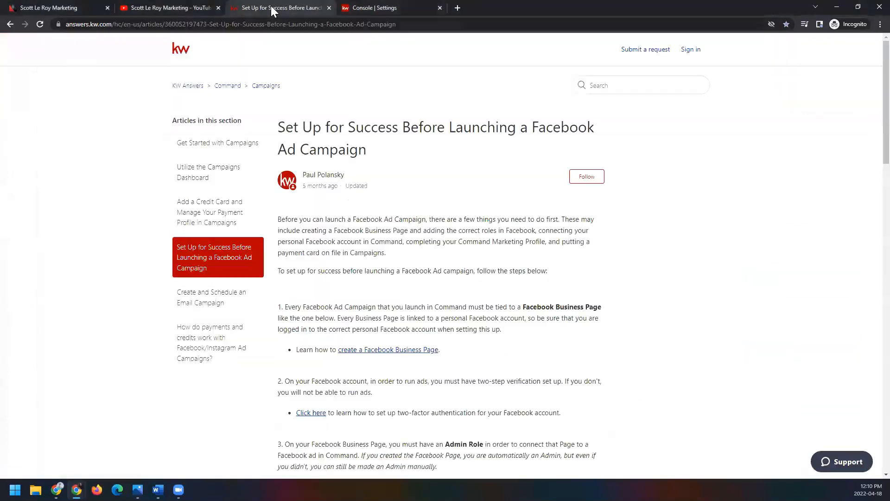
click(314, 26)
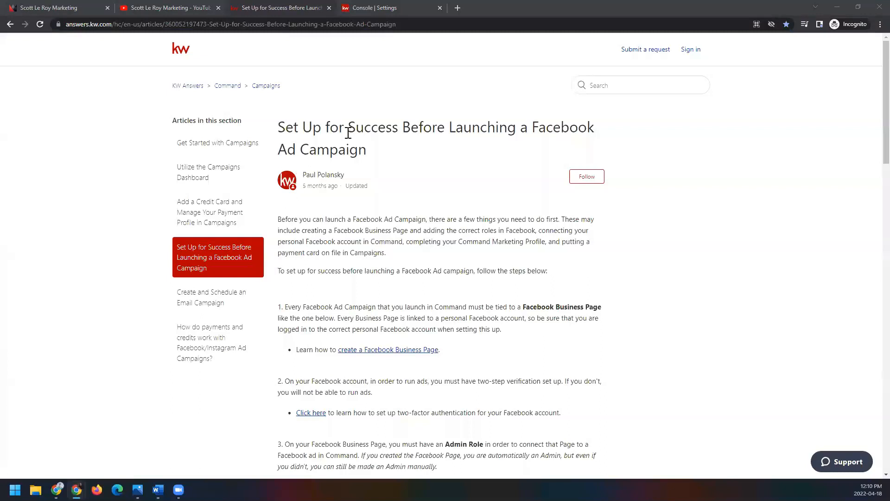
scroll(454, 228, down, 2)
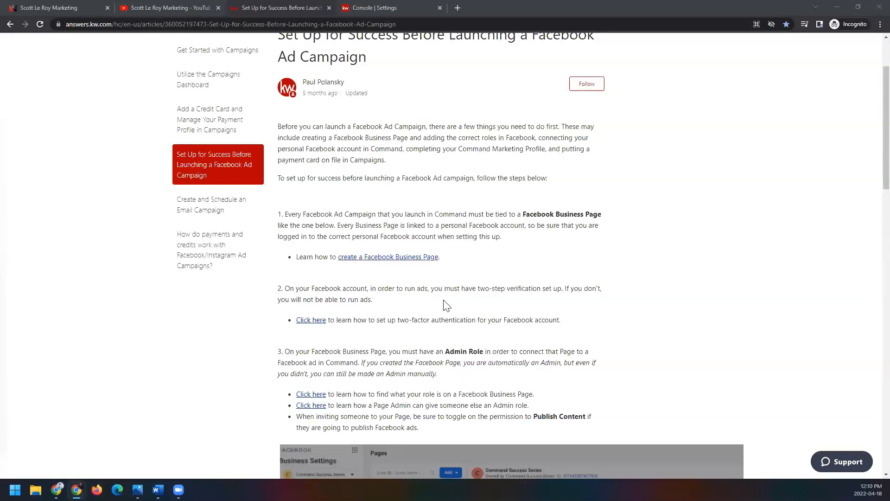
scroll(446, 305, down, 2)
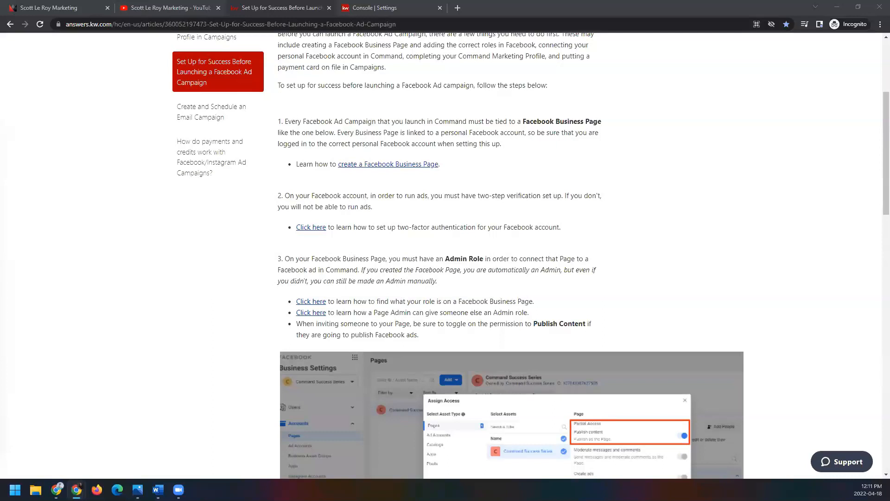
scroll(510, 227, down, 3)
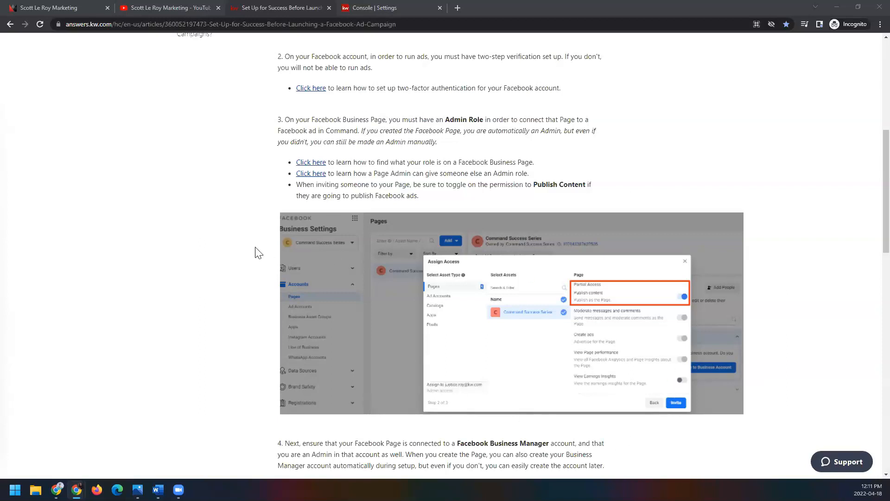
scroll(253, 244, down, 6)
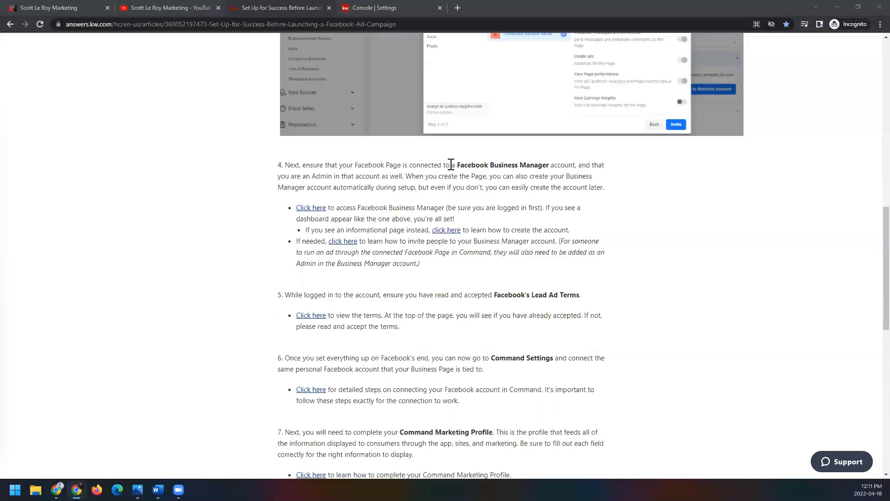
scroll(451, 165, down, 2)
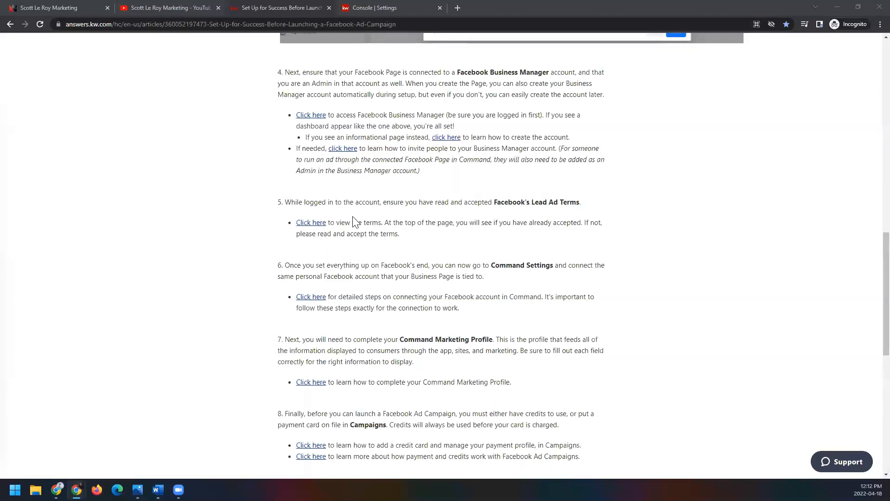
scroll(359, 222, down, 2)
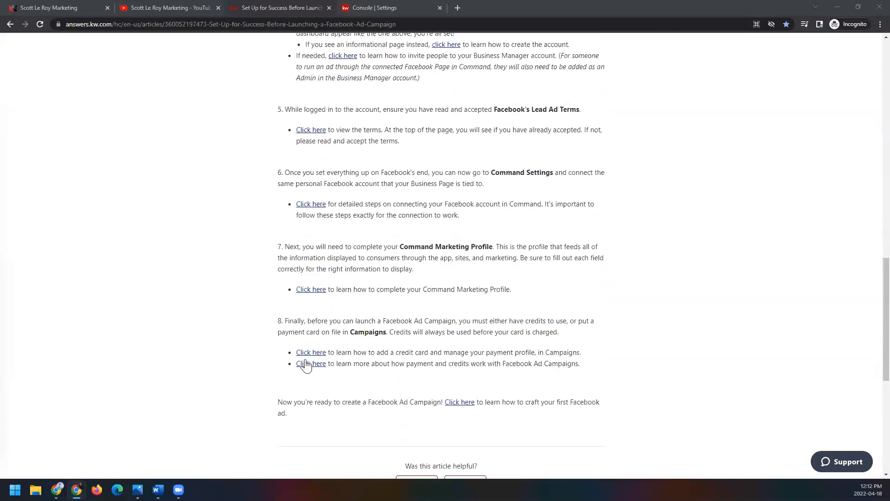
scroll(309, 354, up, 3)
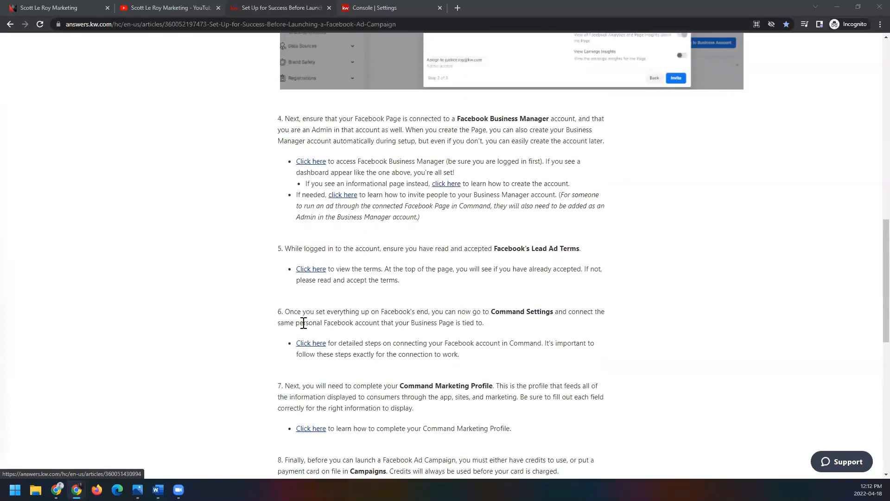
scroll(303, 323, up, 12)
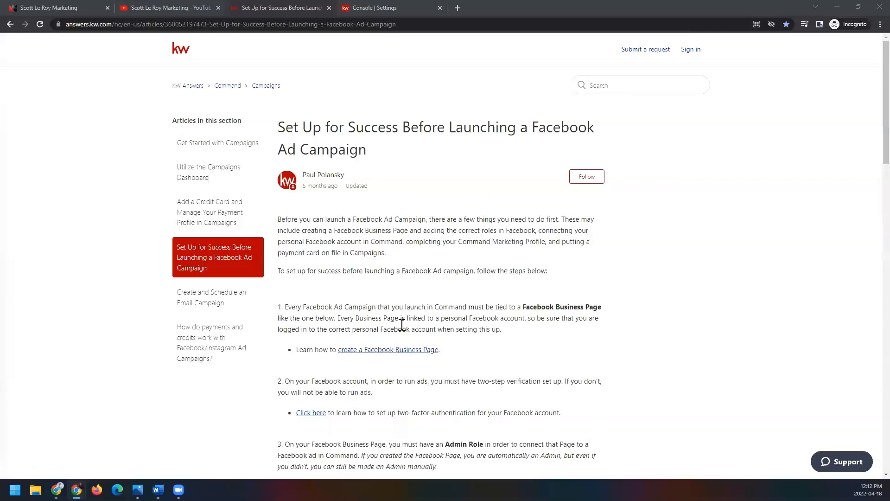
Step: Return to the Command settings and examine the connected apps, including Facebook (Post Scheduling) and Facebook (Ads Manager)
click(409, 6)
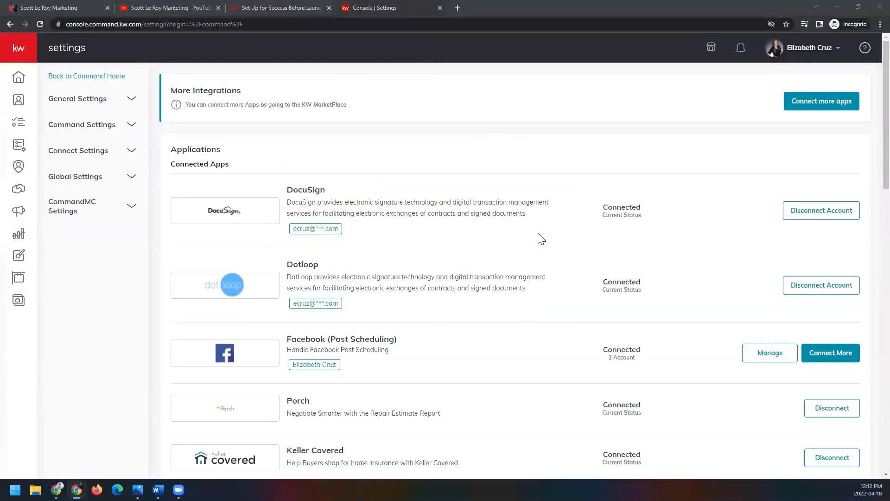
scroll(550, 218, down, 1)
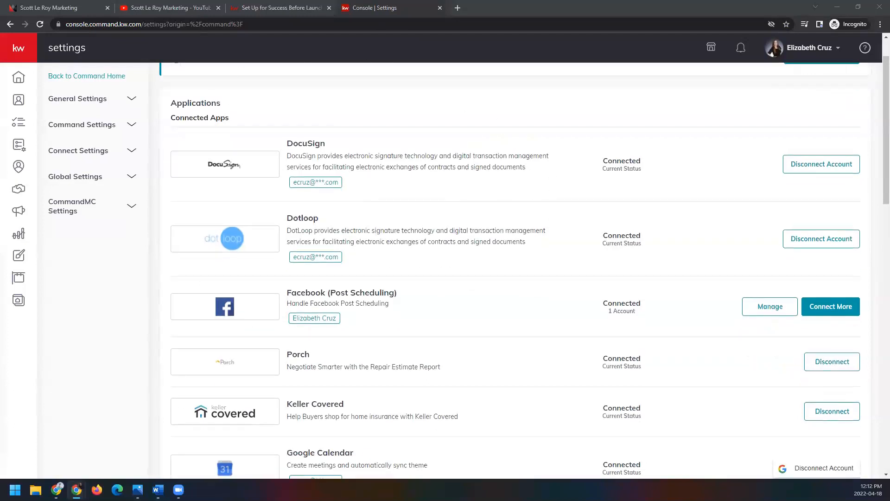
scroll(441, 255, up, 1)
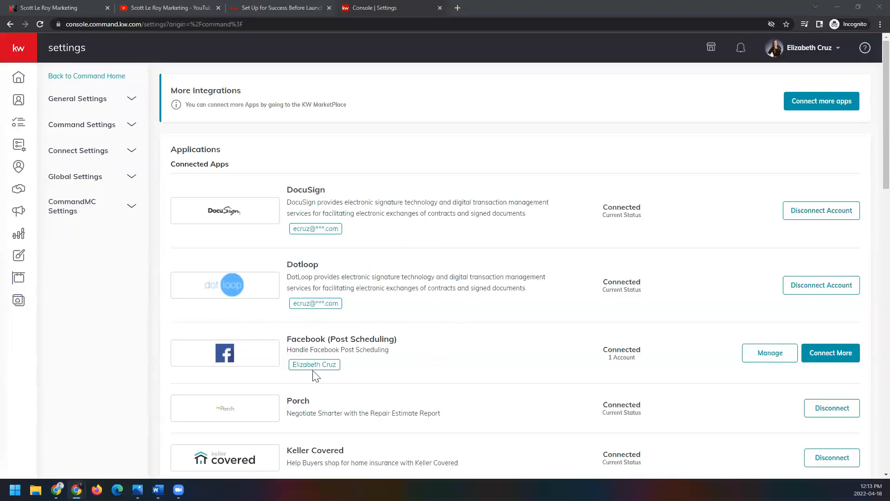
scroll(258, 264, down, 5)
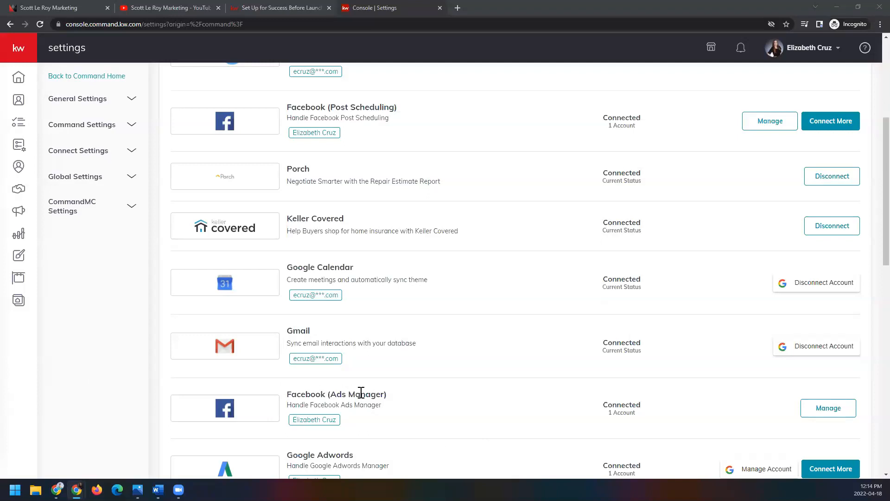
Step: Open the Facebook (Ads Manager) account management, expand the connected account to examine its linked page, and finish the dialog
click(809, 416)
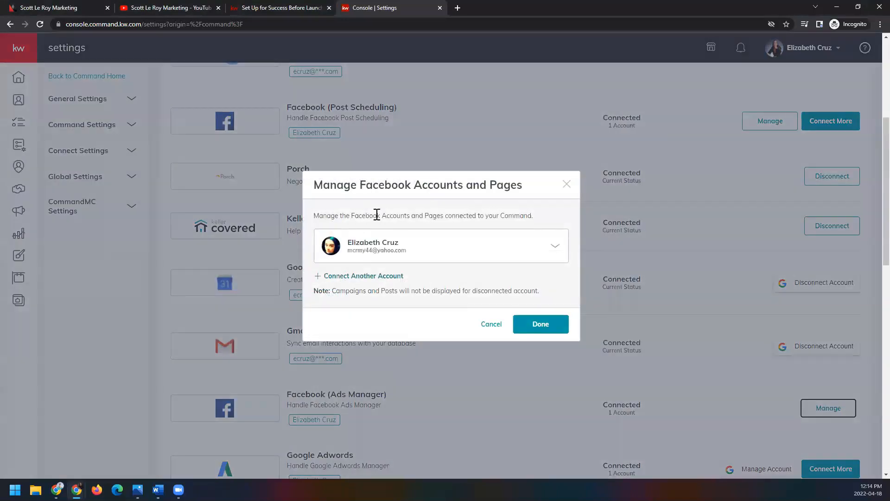
click(556, 246)
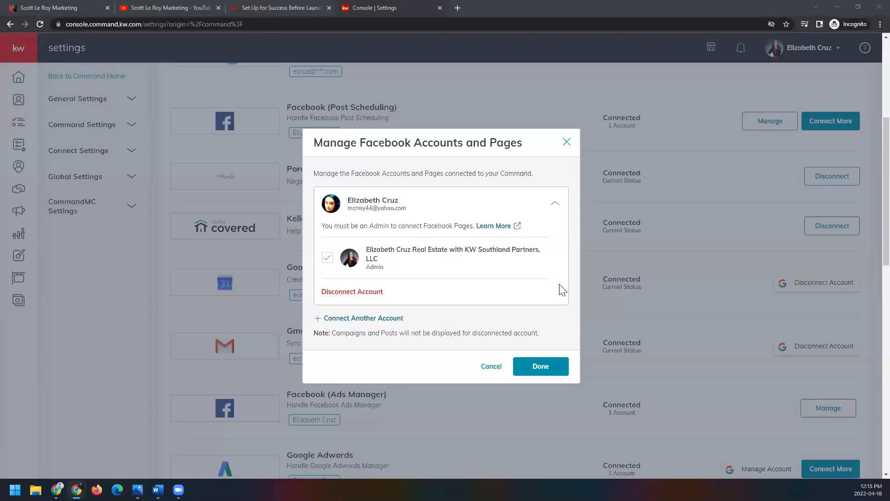
click(556, 368)
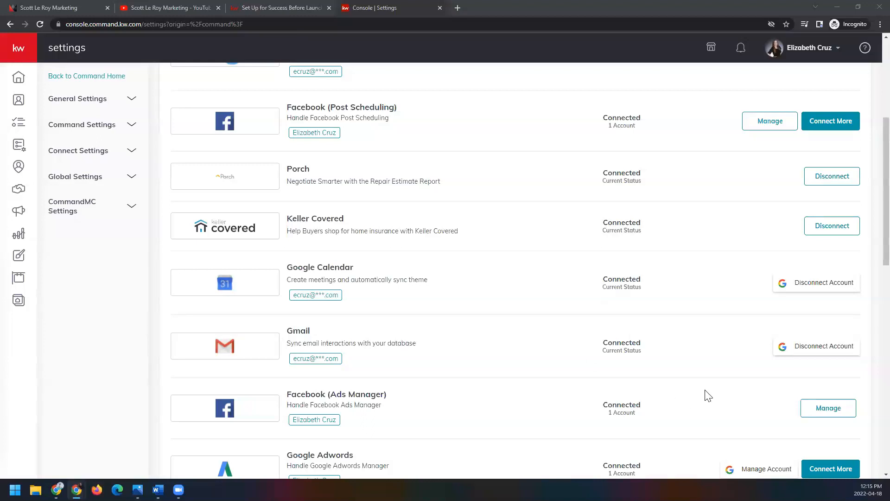
Step: Recheck the Facebook (Ads Manager) connection for the linked business page and its Admin role, and close the dialog without changes
scroll(300, 387, down, 1)
scroll(299, 386, down, 2)
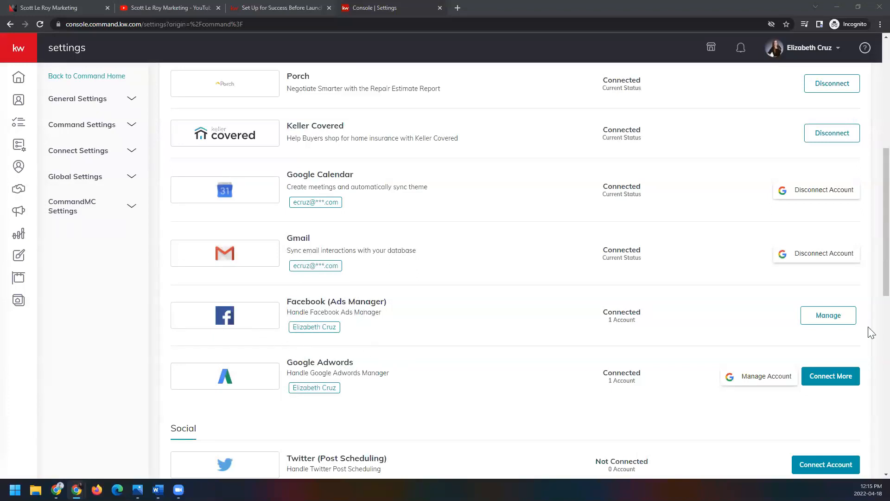
click(848, 317)
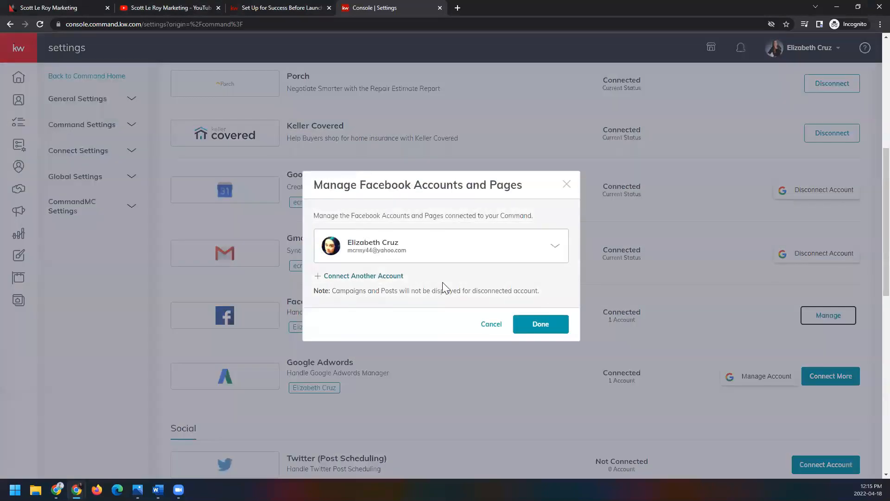
click(556, 248)
drag(368, 249, 391, 267)
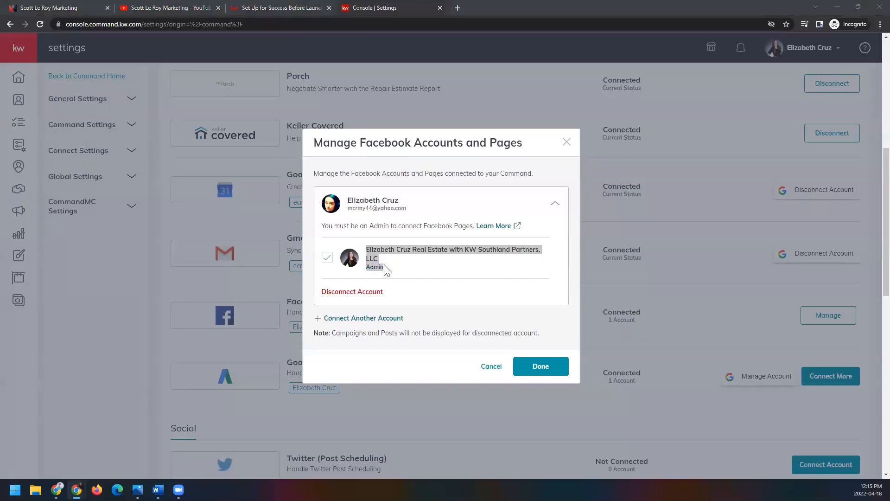
click(566, 142)
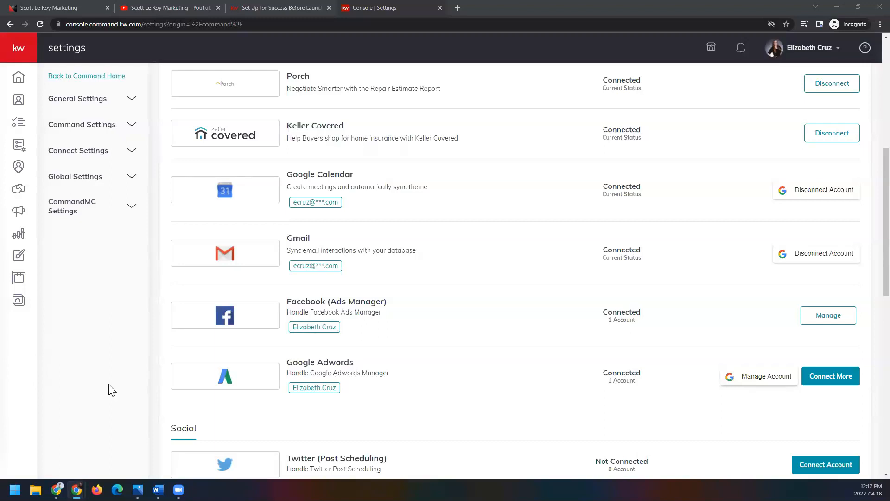
Step: Switch to Photos to examine the example Facebook ad in Sponsored Ad.png, and minimize it to return to the Command settings
click(138, 490)
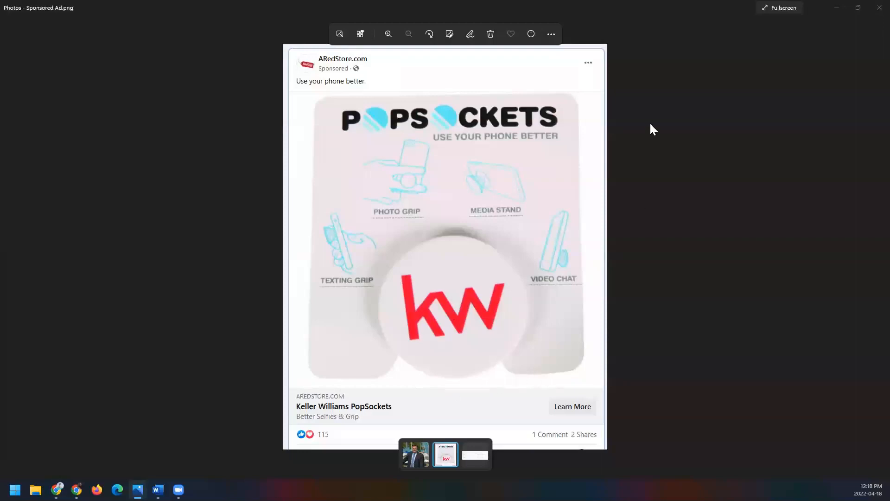
click(838, 10)
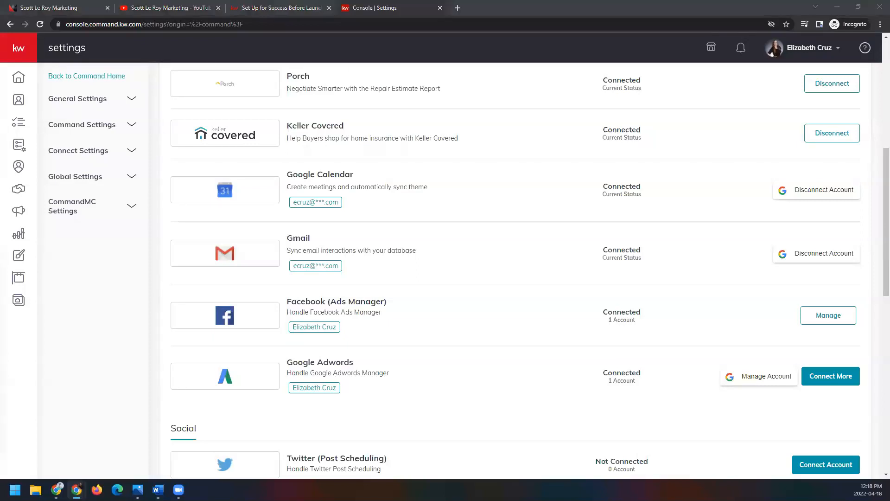
Step: Review the remaining integrations in the Command settings, including the Social, Productivity, Marketing Automation and Email Services sections
scroll(375, 269, down, 2)
scroll(374, 269, down, 1)
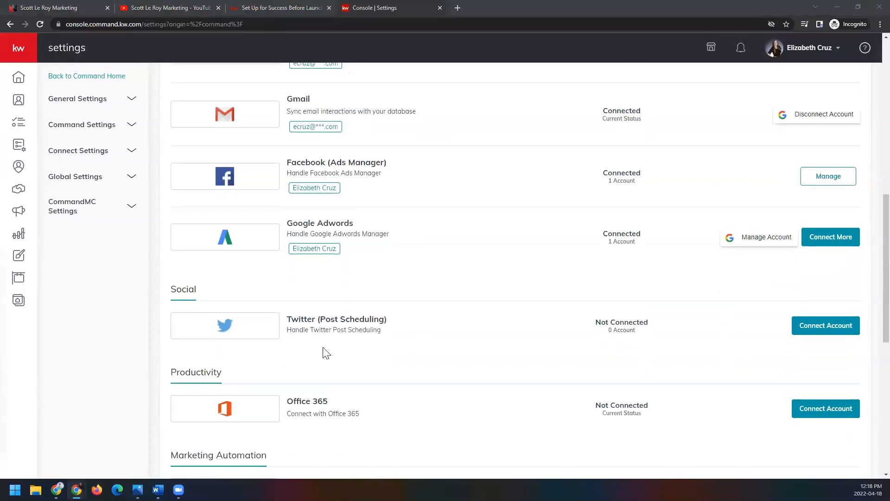
scroll(394, 323, down, 3)
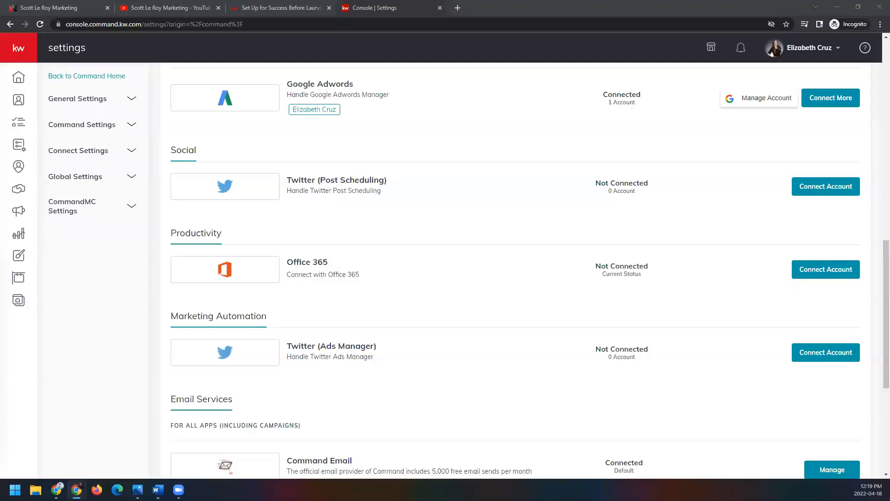
scroll(284, 362, down, 3)
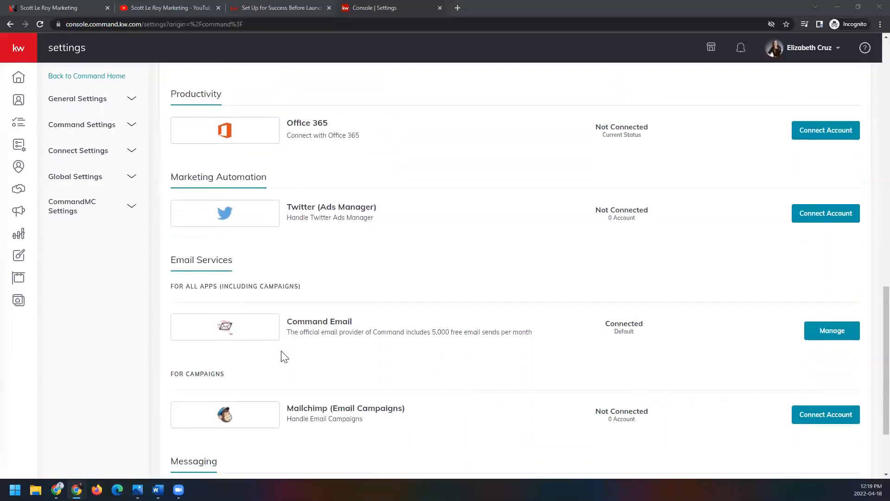
scroll(284, 356, down, 2)
scroll(284, 353, up, 15)
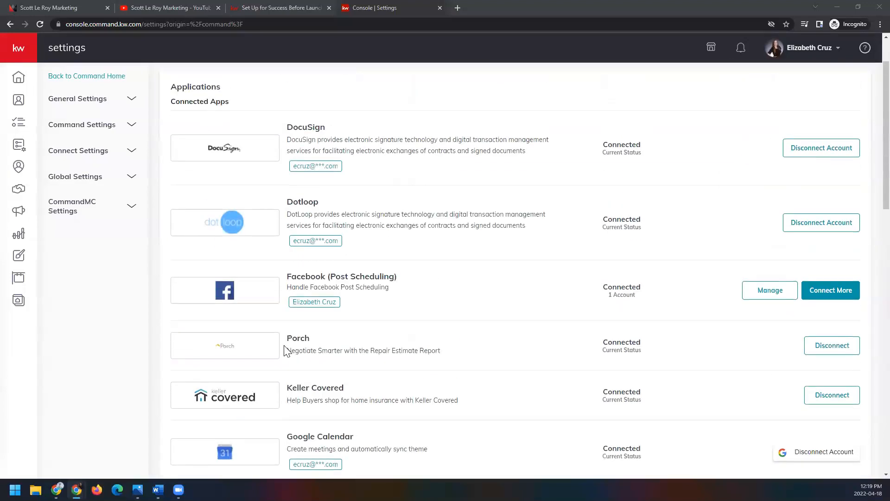
scroll(285, 352, up, 2)
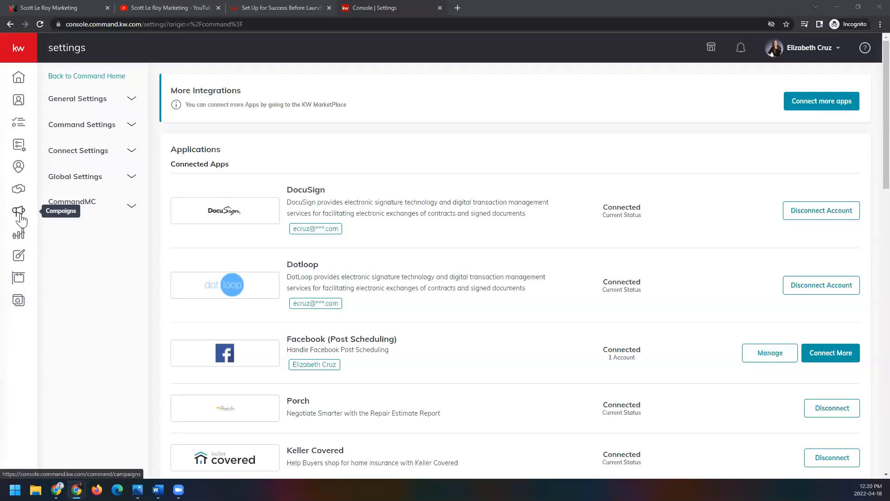
Step: Go to the Payments page of Campaigns and inspect the Add Card form, closing it without adding a card
click(30, 52)
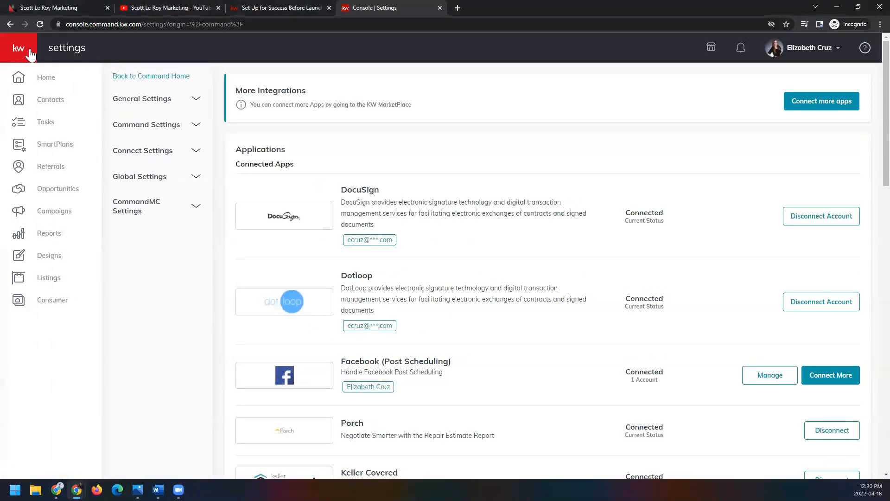
click(77, 215)
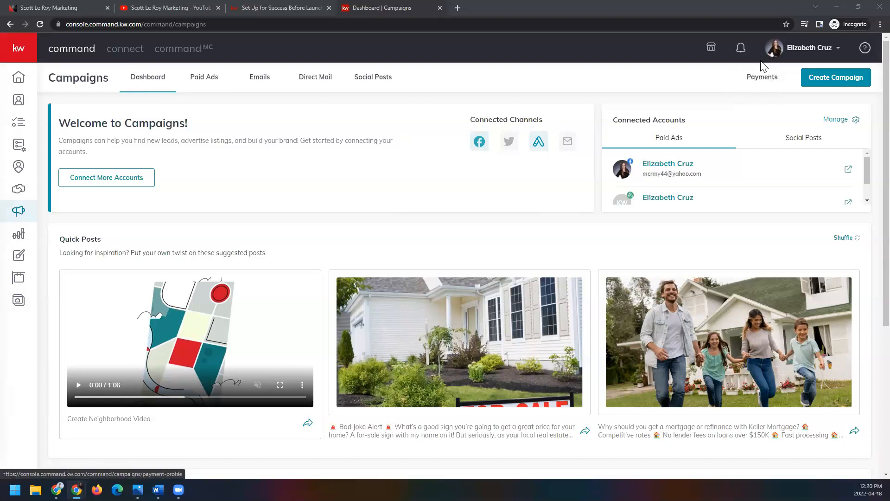
click(756, 85)
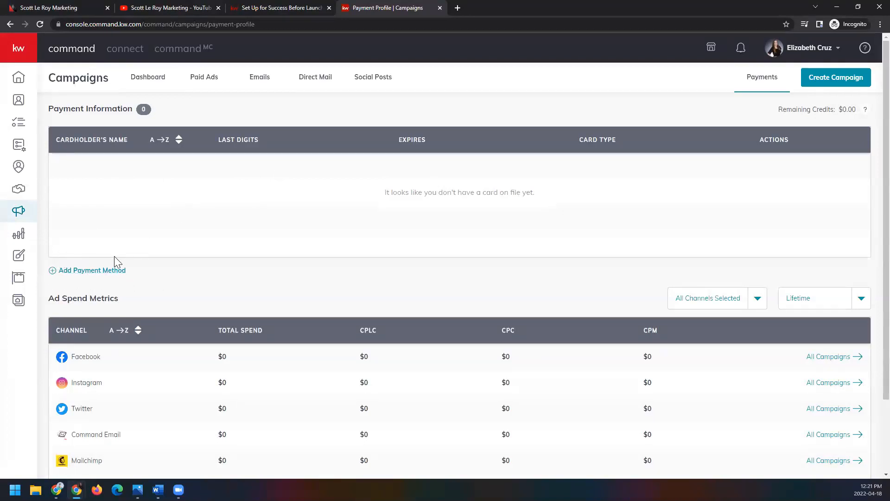
click(103, 271)
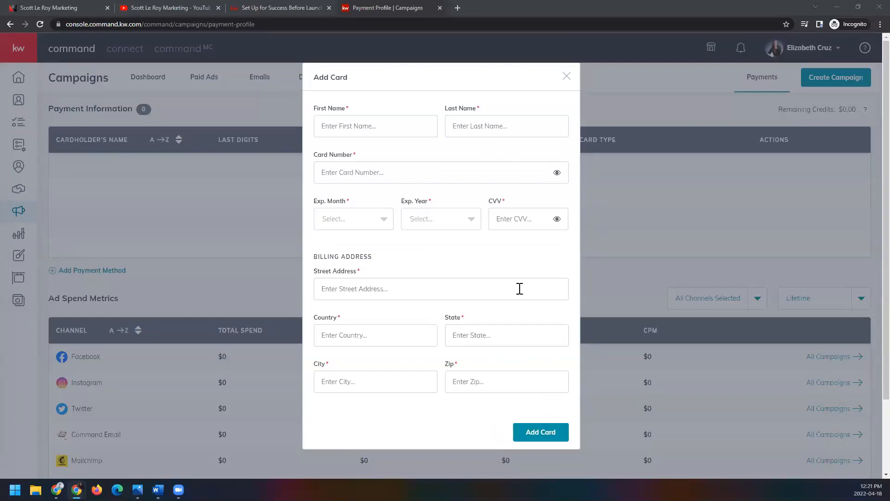
click(566, 78)
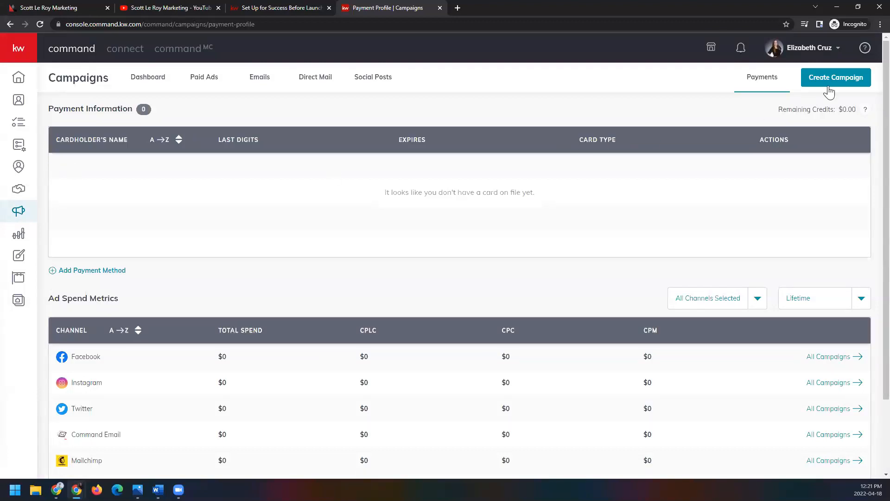
Step: Start a new paid Social Ad campaign and name it "JL OH JS Mult Addys 41822"
click(866, 87)
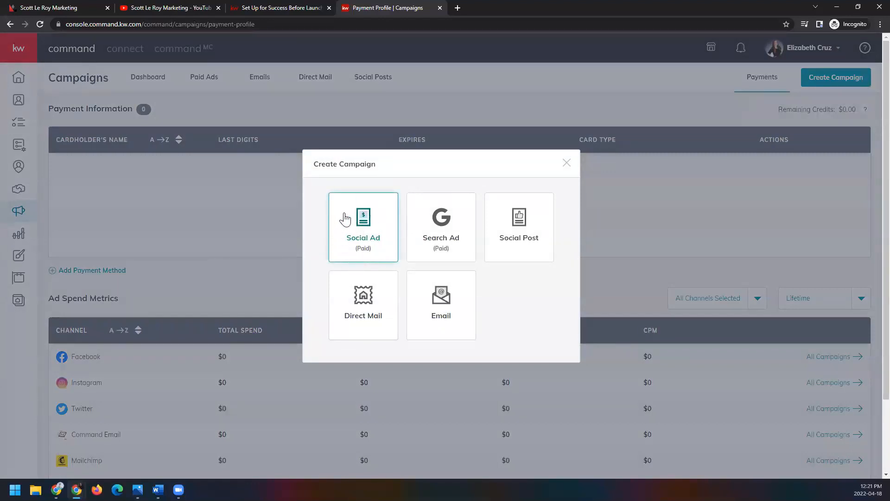
click(384, 252)
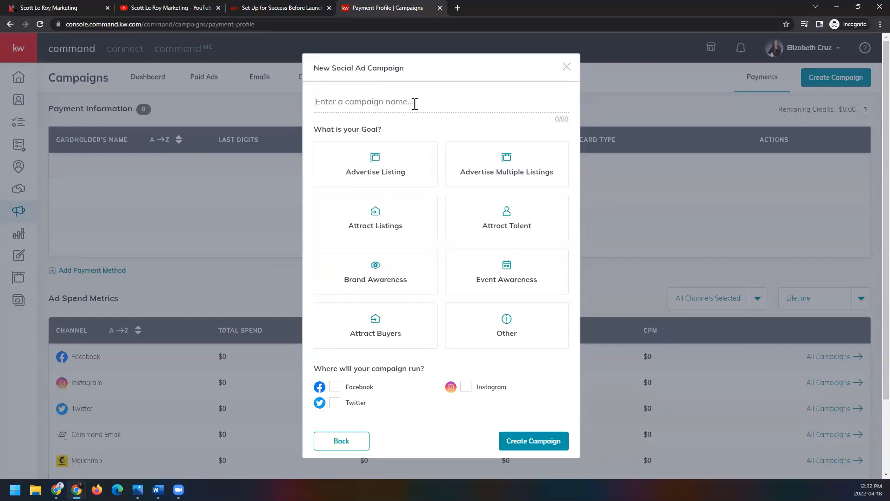
text(JL OH JS Mult Addys)
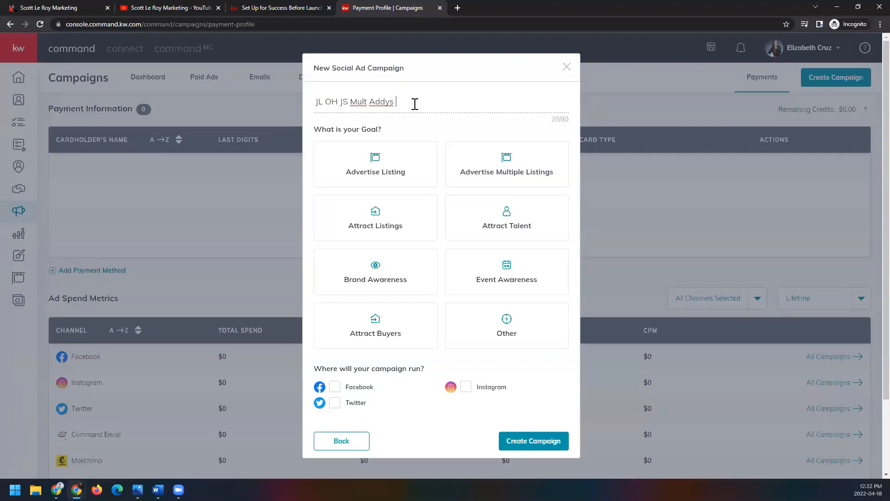
text(41822)
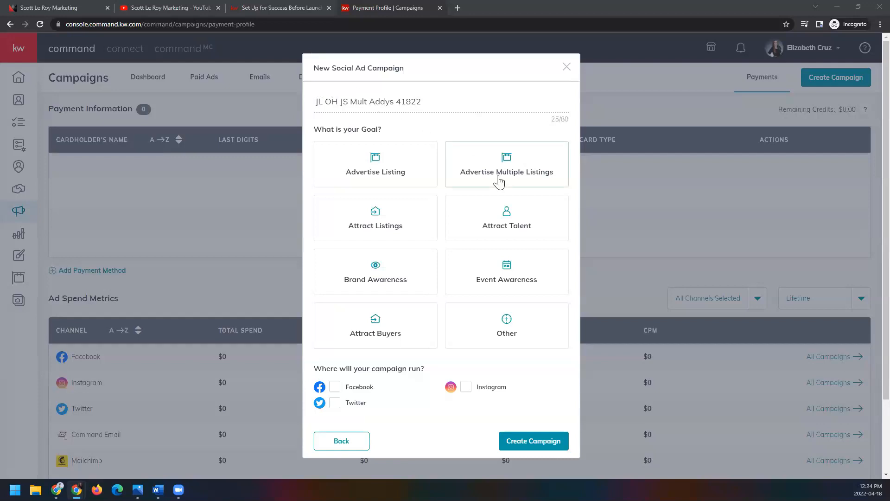
Step: Set the campaign goal to Advertise Multiple Listings, select Facebook as its channel, and create the campaign
click(453, 182)
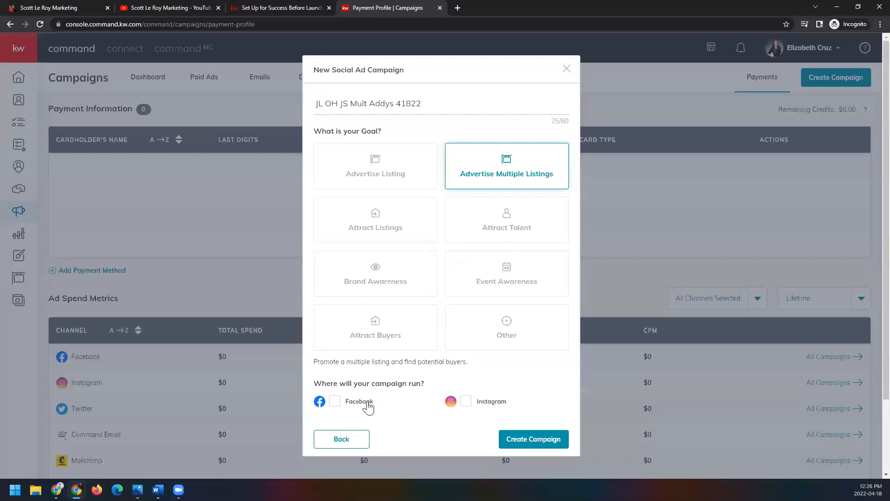
click(334, 402)
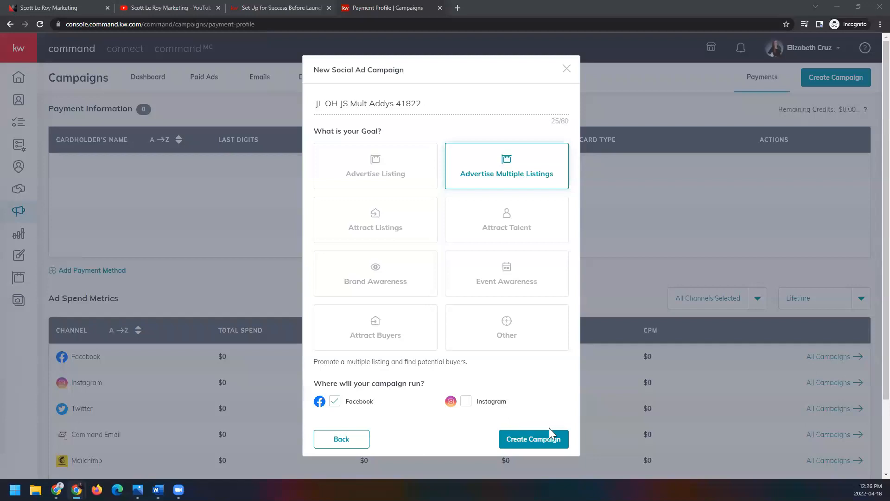
click(559, 441)
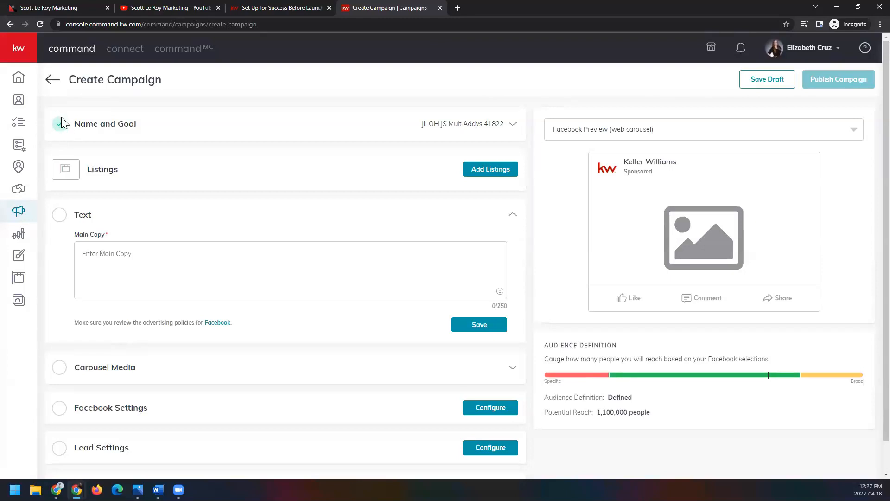
Step: Check the Name and Goal section of the new campaign and collapse it again
click(477, 126)
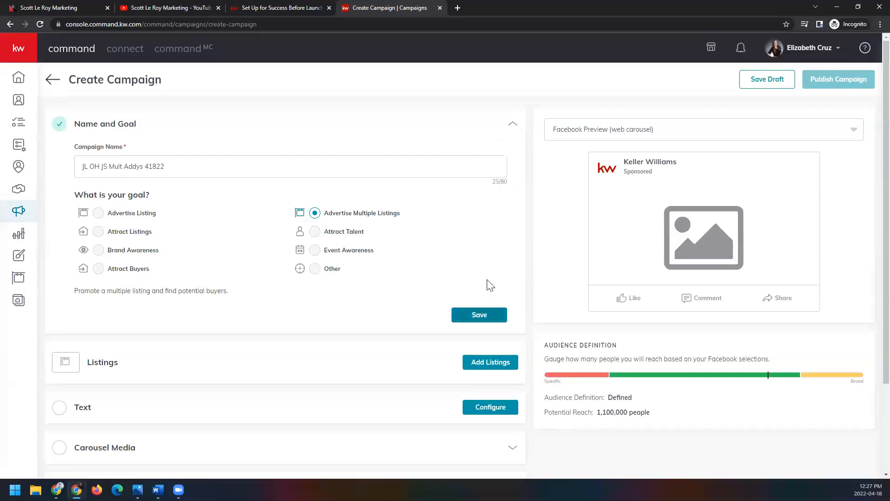
click(516, 124)
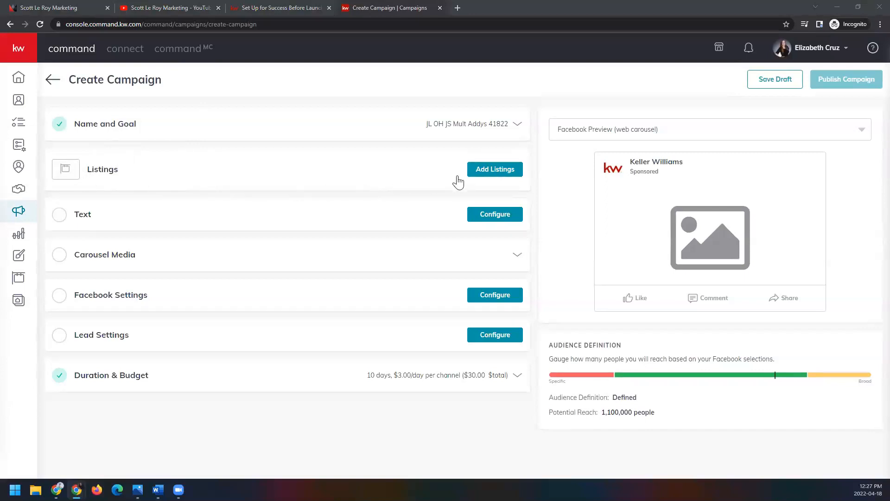
Step: Open the listing selection for the campaign and search by property address for the Blue Ridge Cutoff property, entering its full street address
click(478, 175)
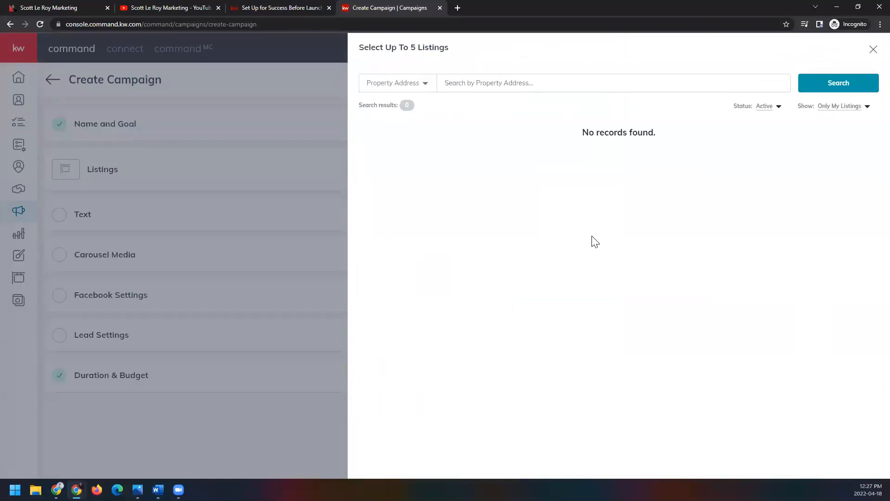
click(423, 87)
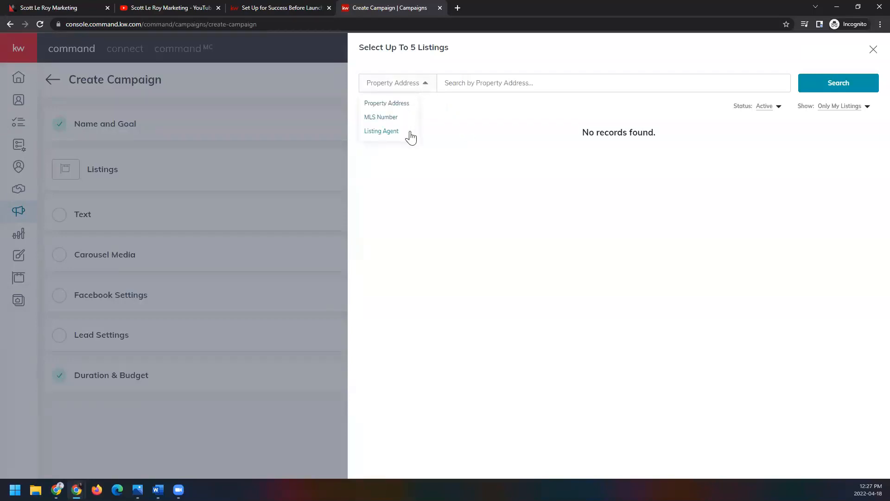
click(511, 85)
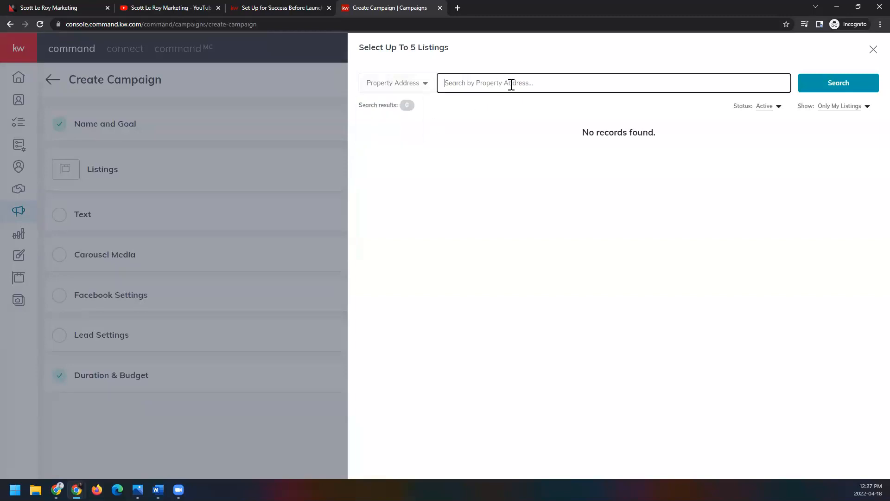
click(843, 83)
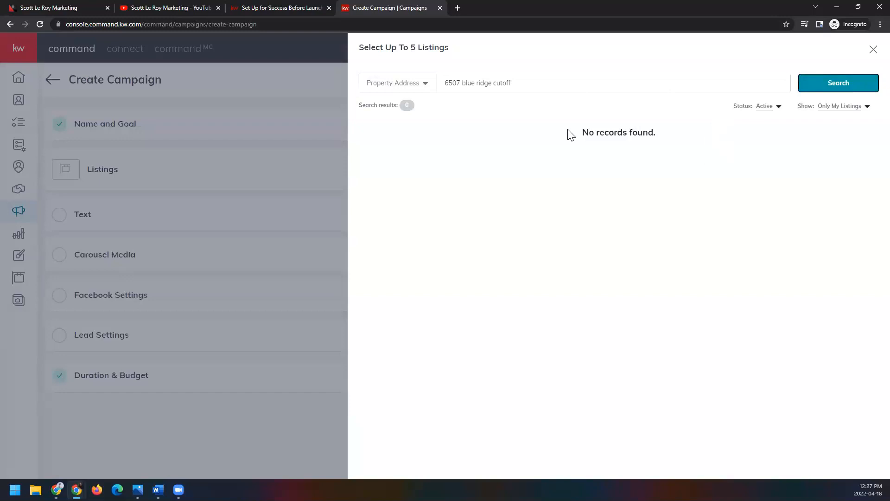
Step: Broaden the listing search by setting the status filter to All Status and showing All Listings
click(769, 108)
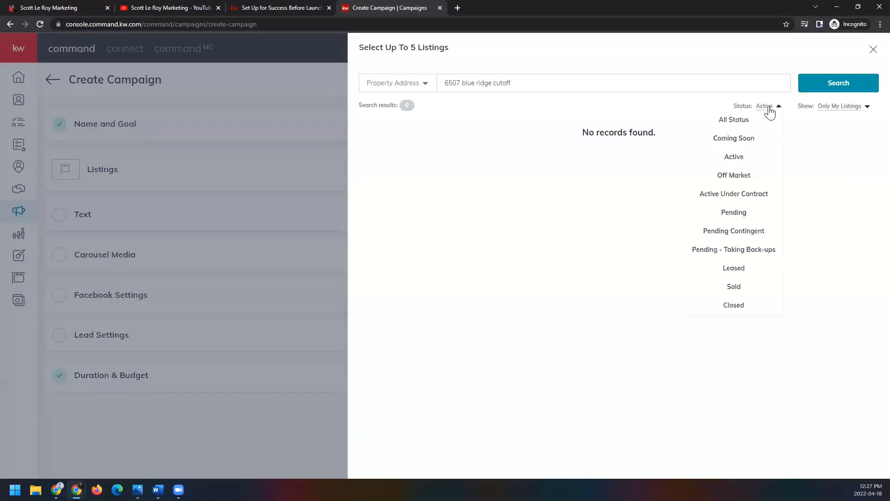
click(766, 121)
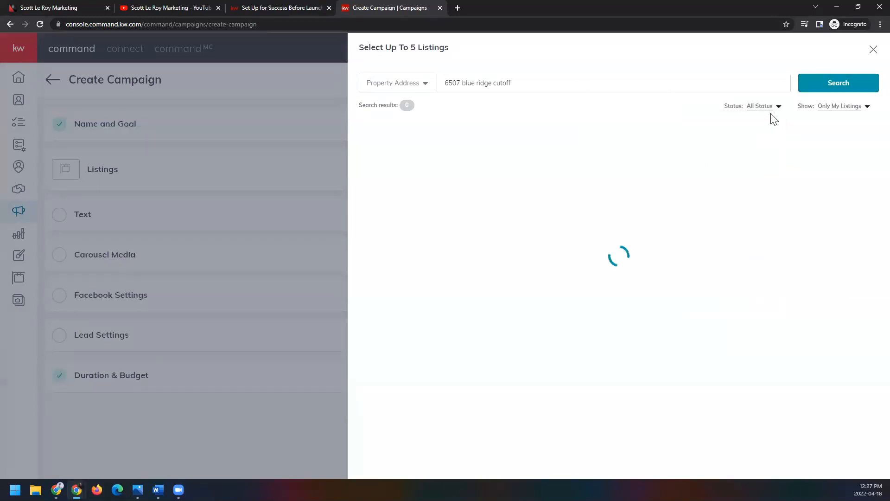
click(831, 109)
click(830, 120)
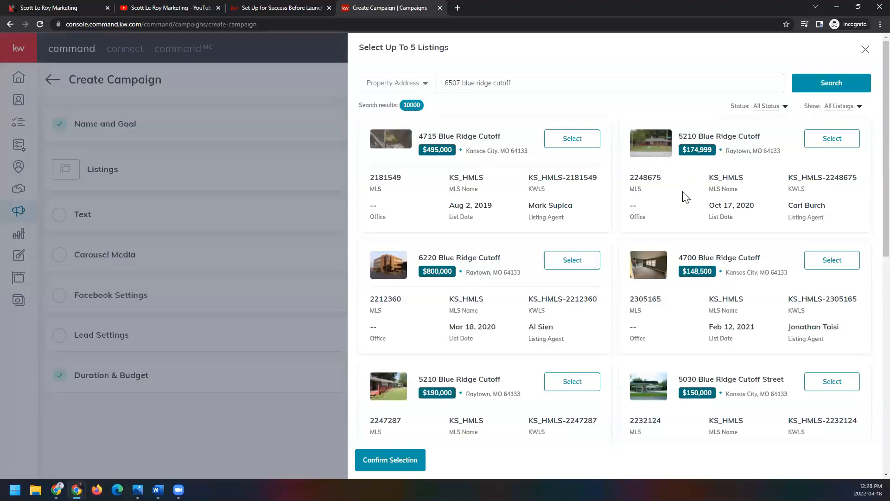
Step: Respell the Blue Ridge street name as "cut off" in the address search, and look through the matching listings
scroll(687, 195, down, 3)
scroll(692, 192, down, 5)
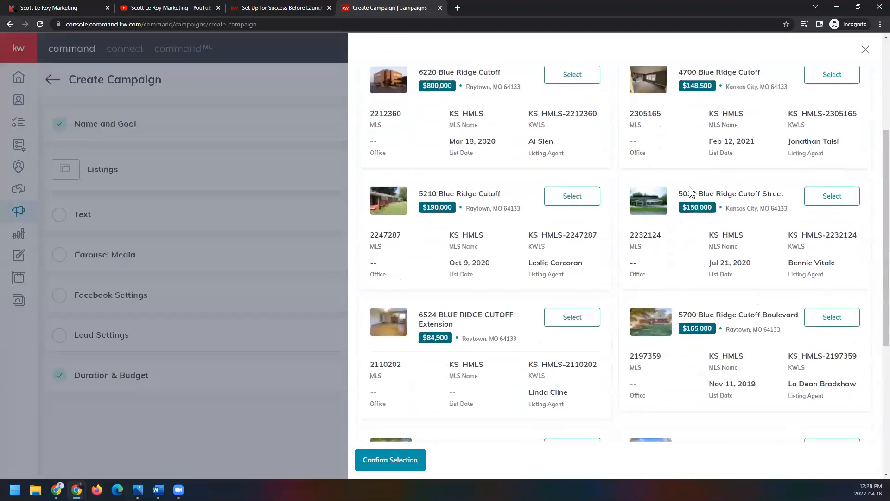
scroll(692, 192, down, 2)
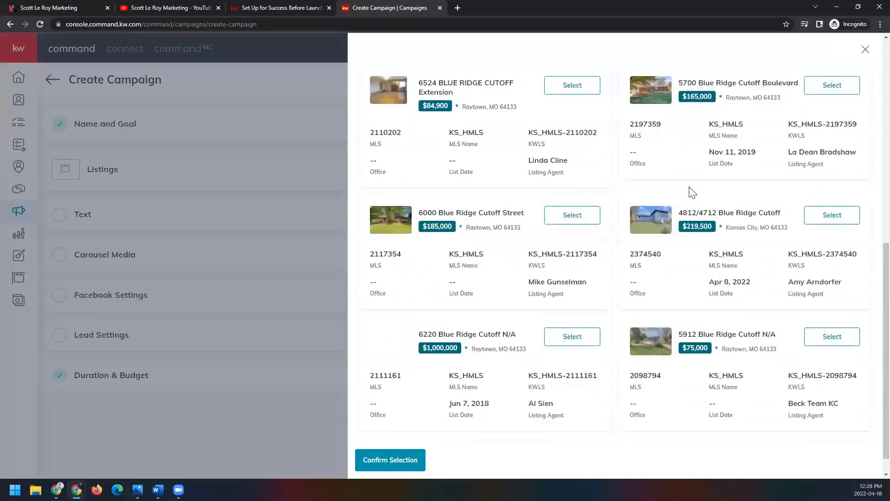
scroll(667, 272, up, 10)
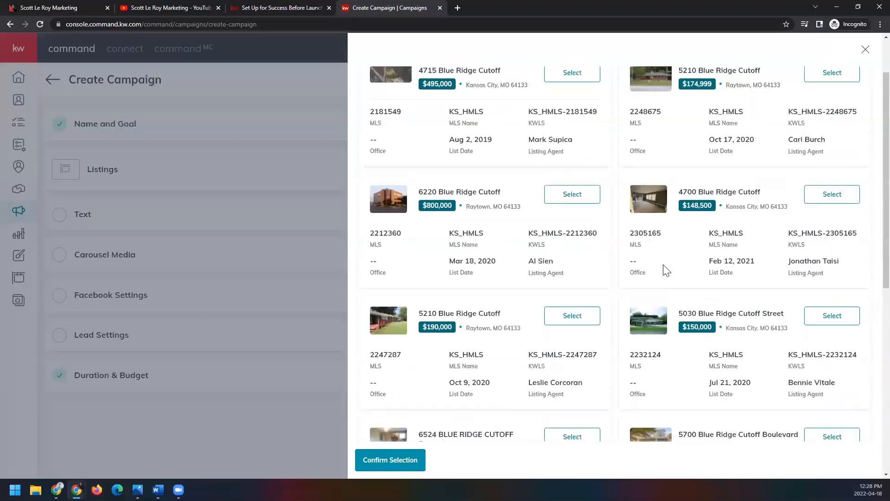
click(503, 86)
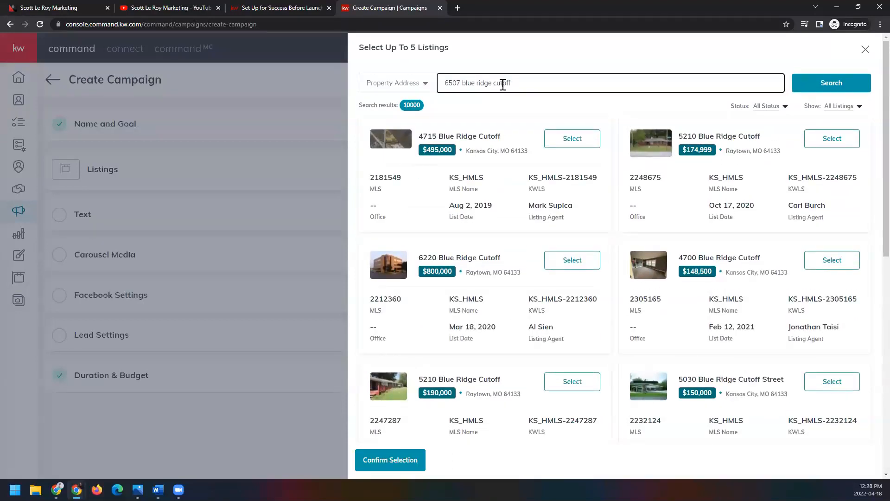
click(809, 85)
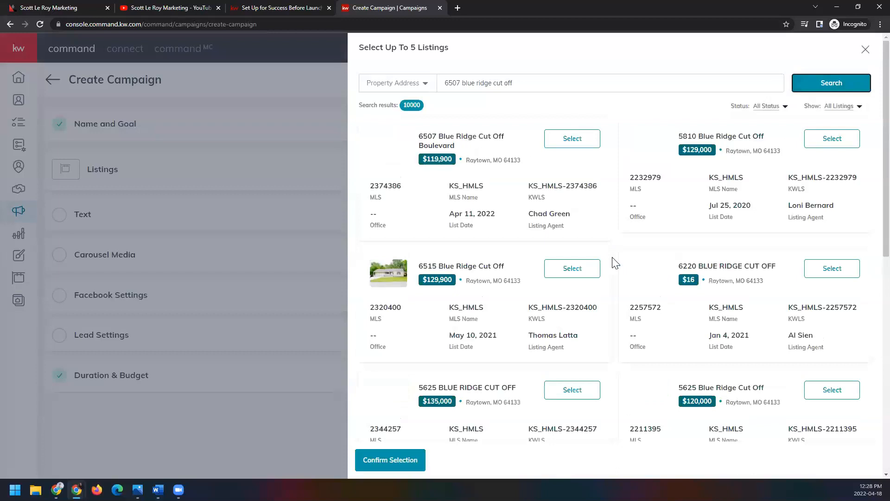
scroll(614, 256, down, 2)
scroll(614, 254, down, 5)
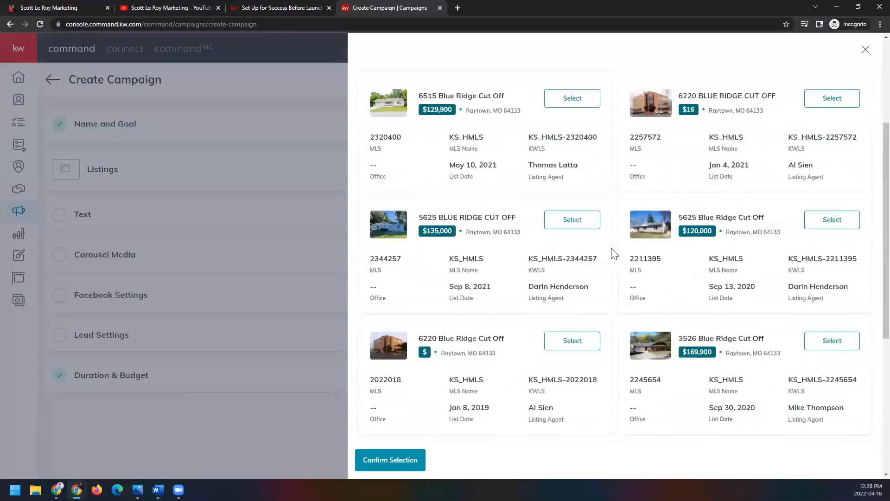
scroll(614, 254, down, 3)
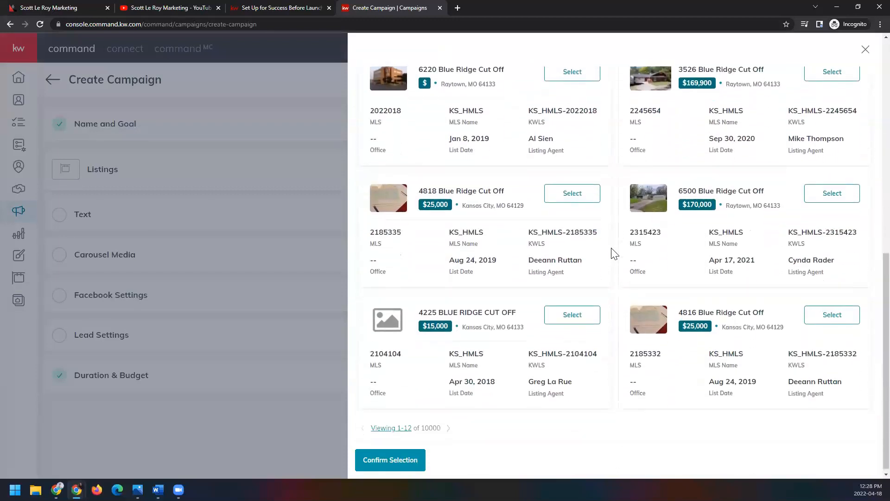
scroll(614, 251, up, 9)
scroll(614, 252, up, 1)
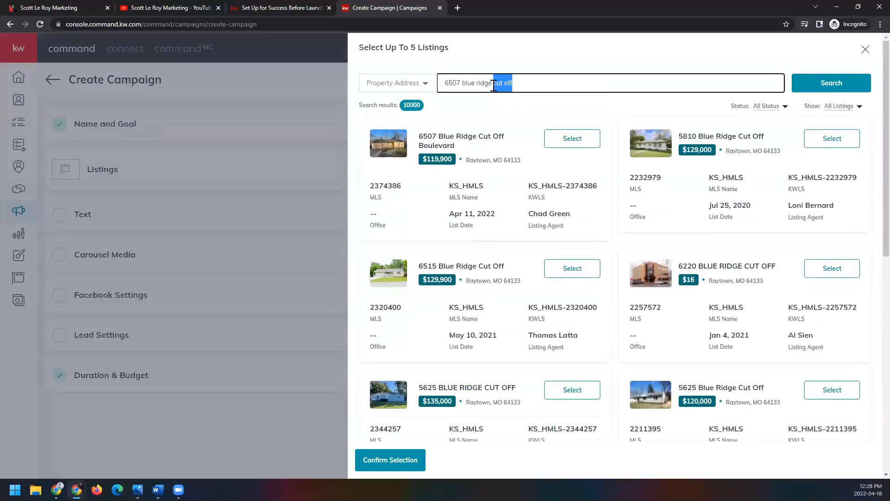
Step: Shorten the address search by removing "cut off" after "blue ridge", and look through the matching listings
click(827, 85)
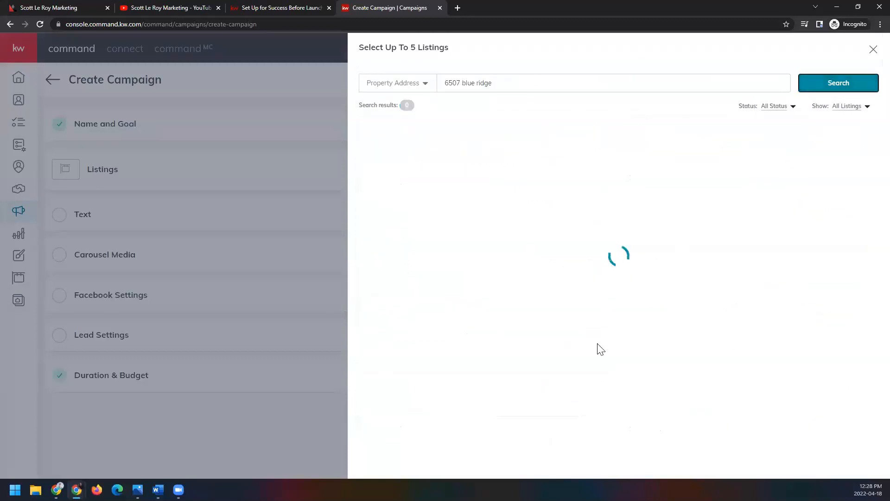
scroll(602, 330, down, 3)
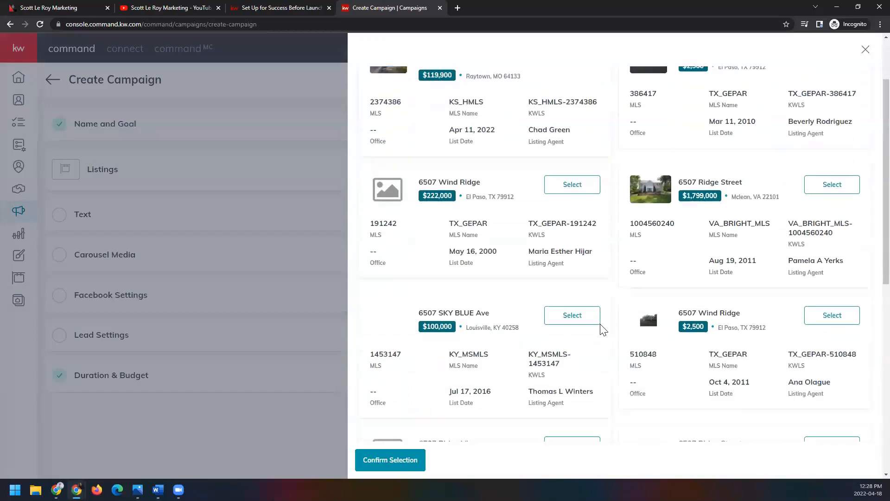
scroll(603, 330, down, 7)
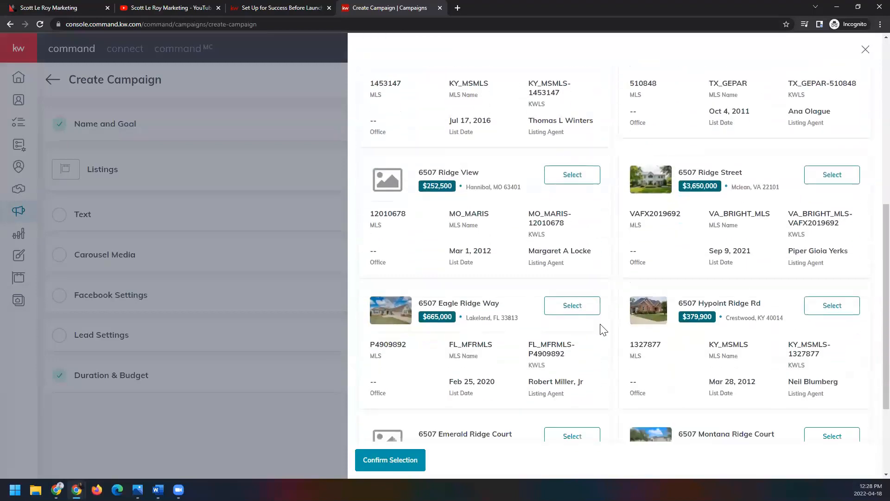
scroll(589, 330, up, 10)
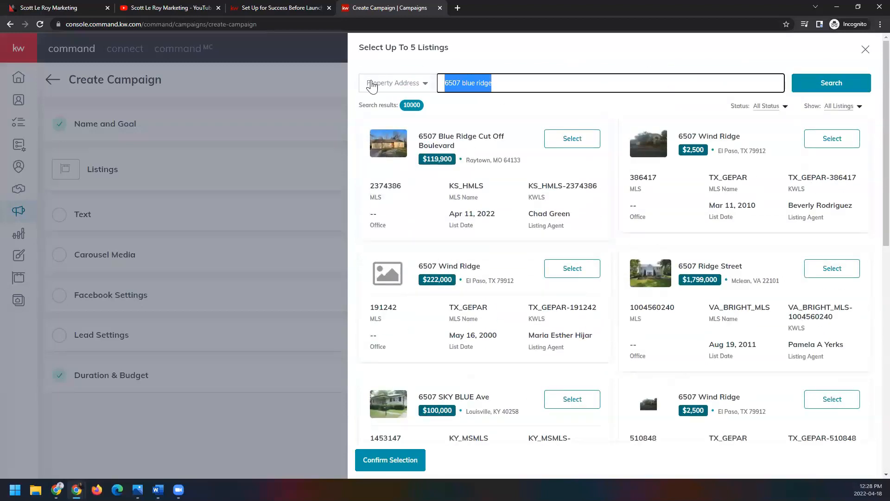
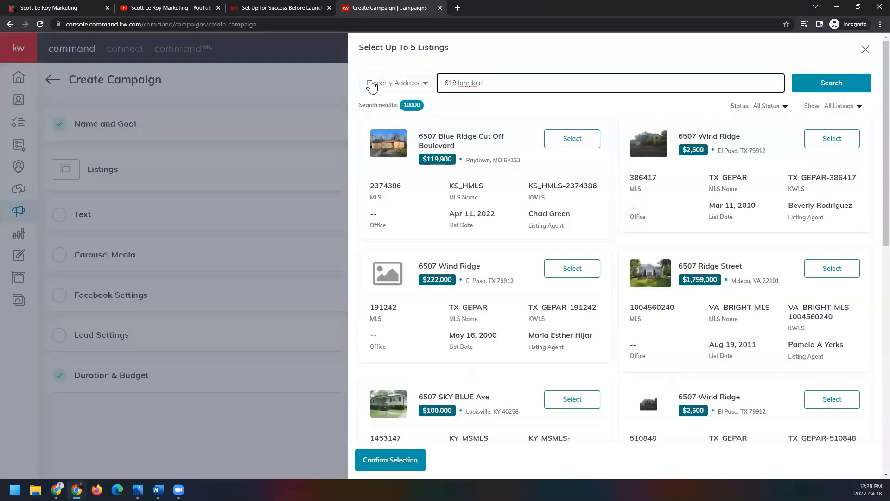
Step: Search for the Laredo Court property in Raymore, MO by its full street address and select that listing
click(812, 84)
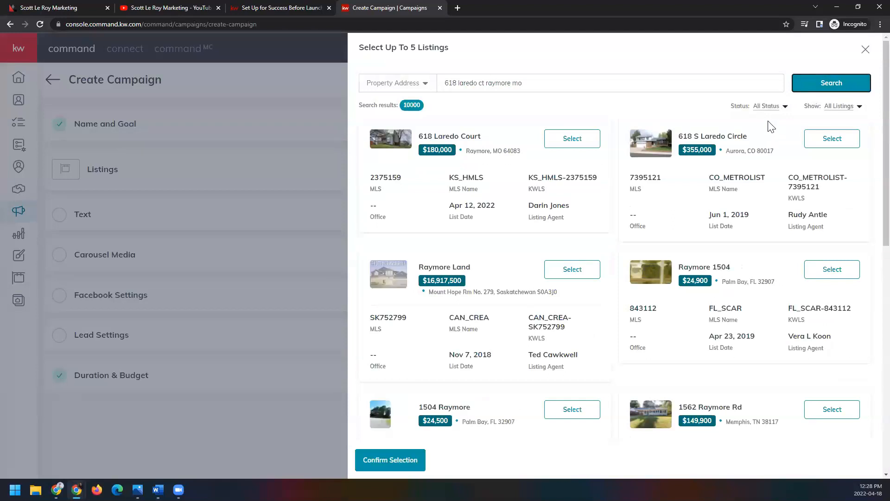
click(596, 147)
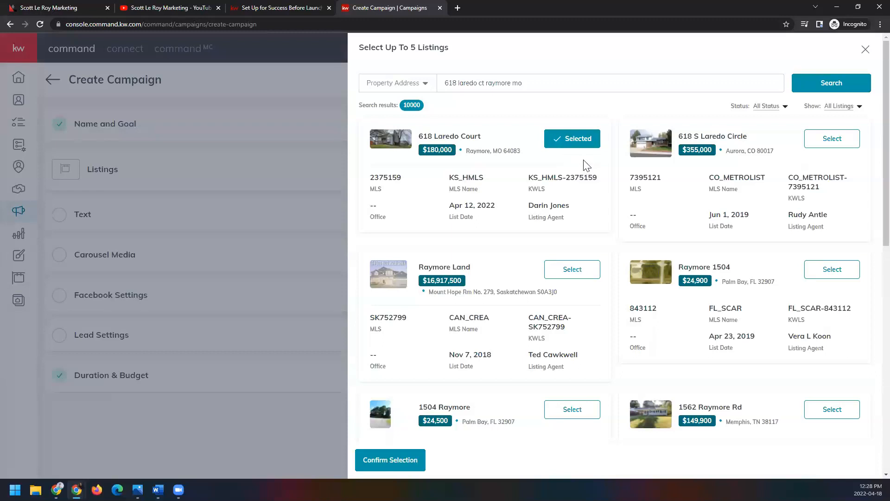
Step: Search for the South Foxridge Drive property in Raymore, MO by its full street address, and look through the results
drag(572, 85, 391, 82)
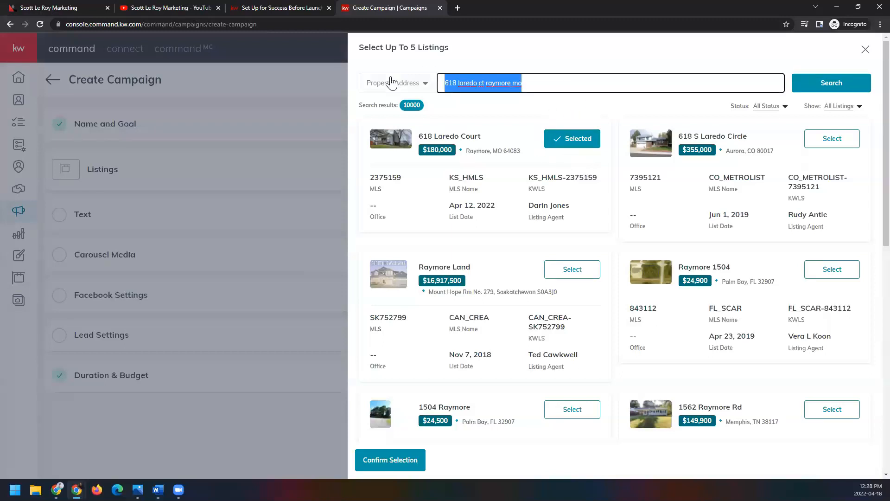
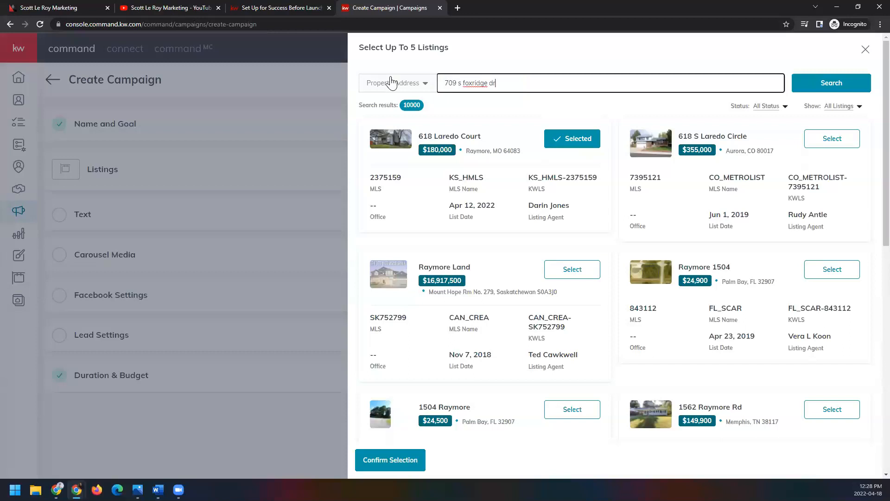
click(847, 84)
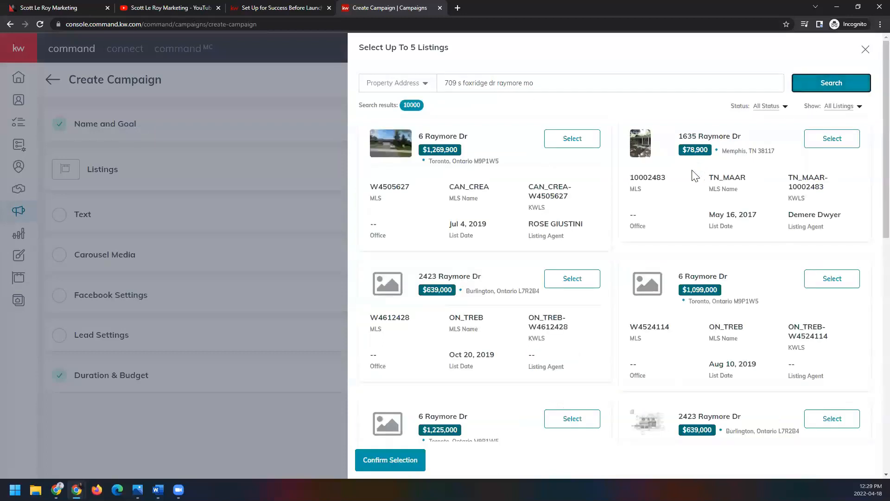
scroll(658, 180, down, 4)
scroll(657, 180, down, 2)
scroll(637, 169, up, 6)
Step: Remove "raymore mo" from the Foxridge Drive address, search again, and look through the results
drag(497, 84, 574, 90)
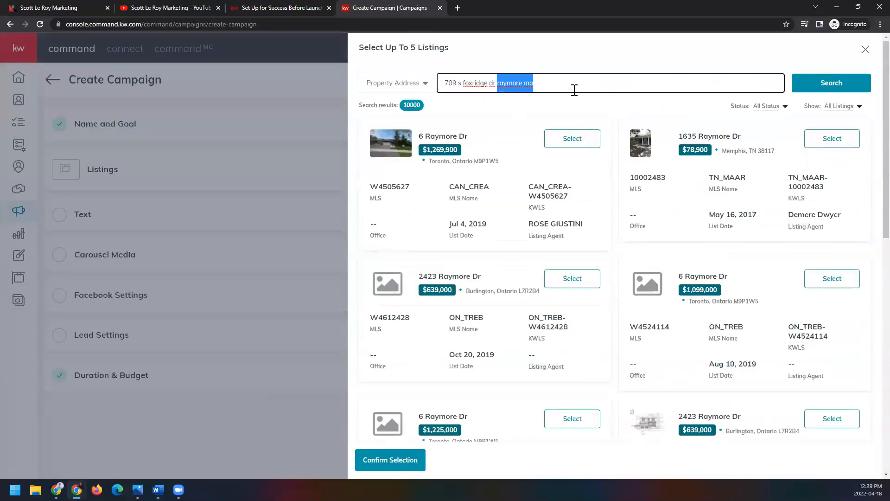
key(BackSpace)
click(792, 88)
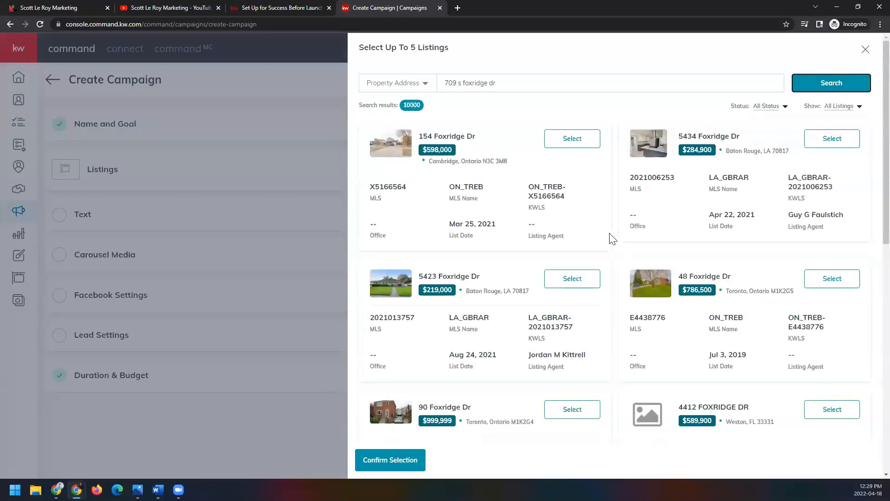
scroll(621, 239, down, 8)
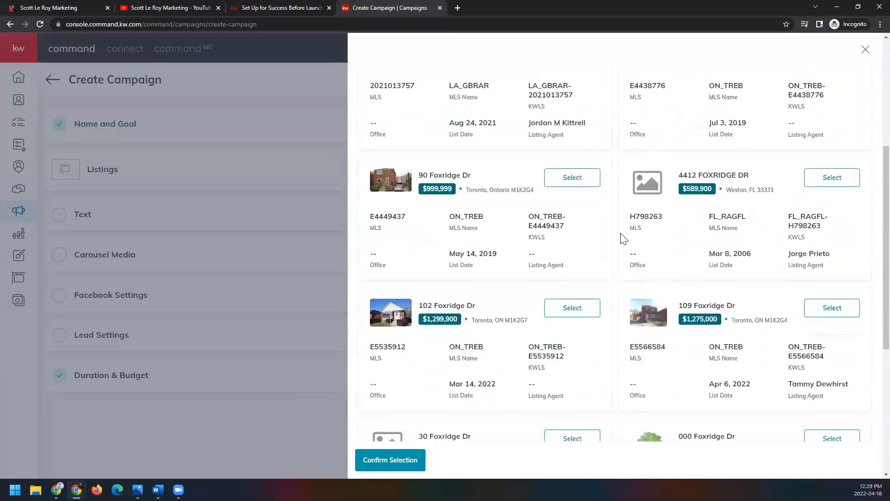
scroll(621, 239, down, 3)
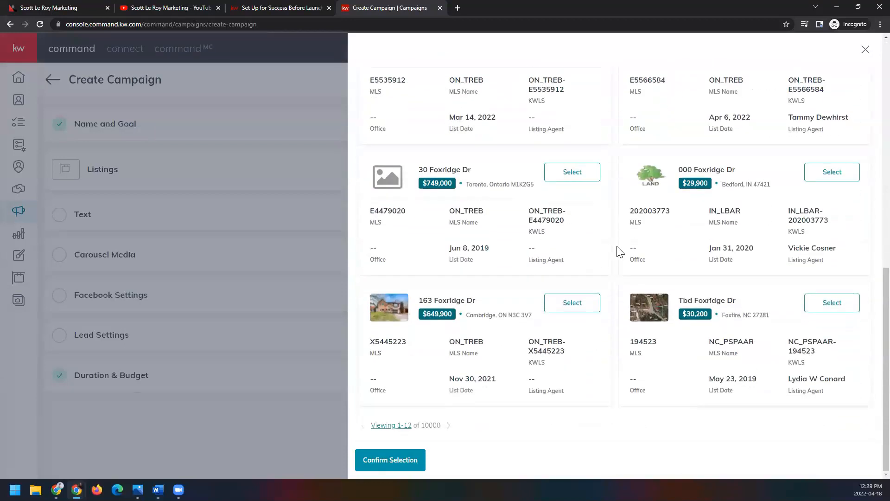
scroll(616, 297, up, 12)
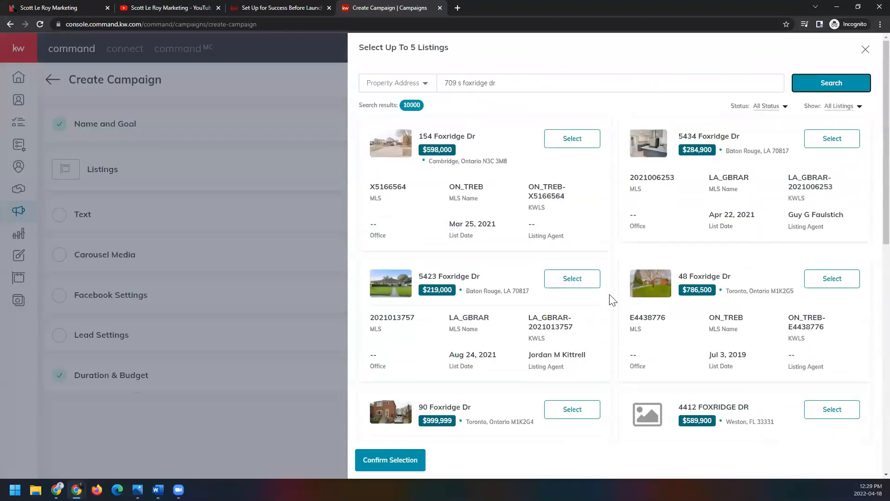
Step: Search for the Blue Ridge Cutoff property by its street address with Raytown, MO added, and look through the results
triple_click(480, 83)
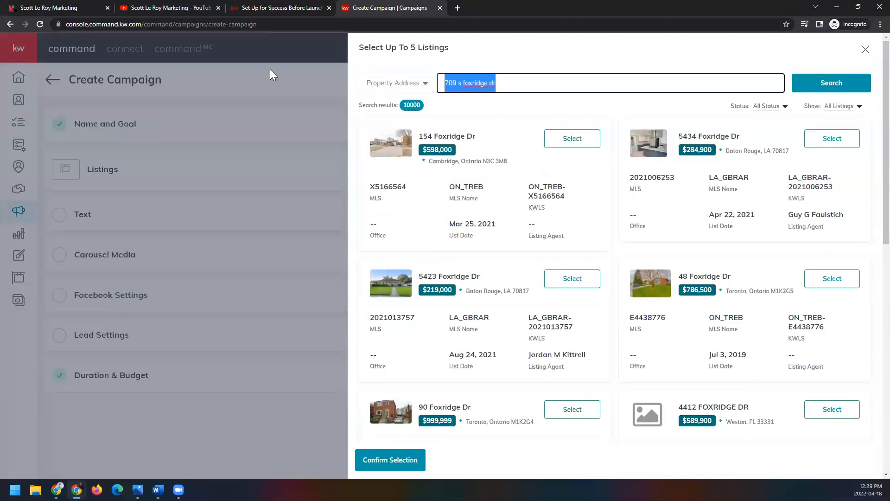
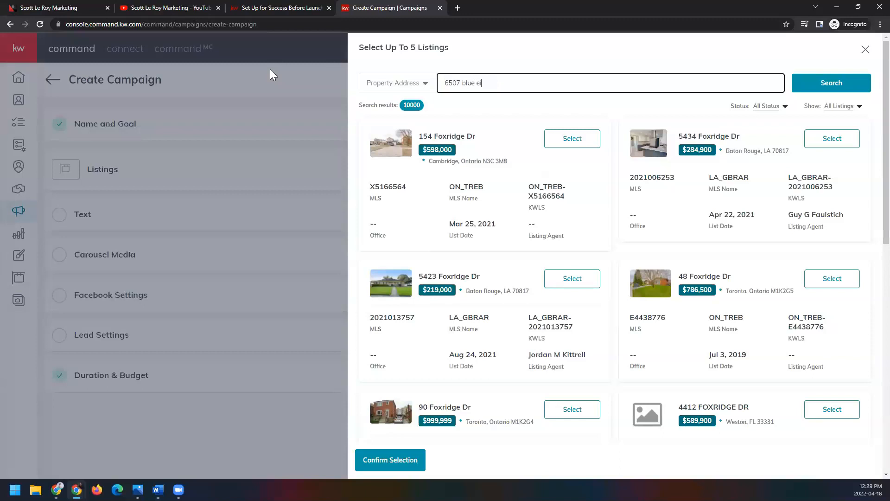
click(832, 82)
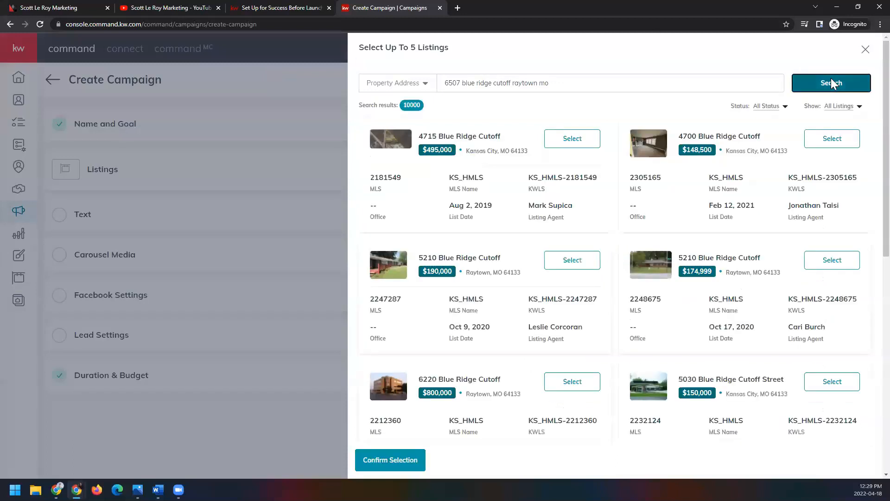
scroll(650, 232, down, 3)
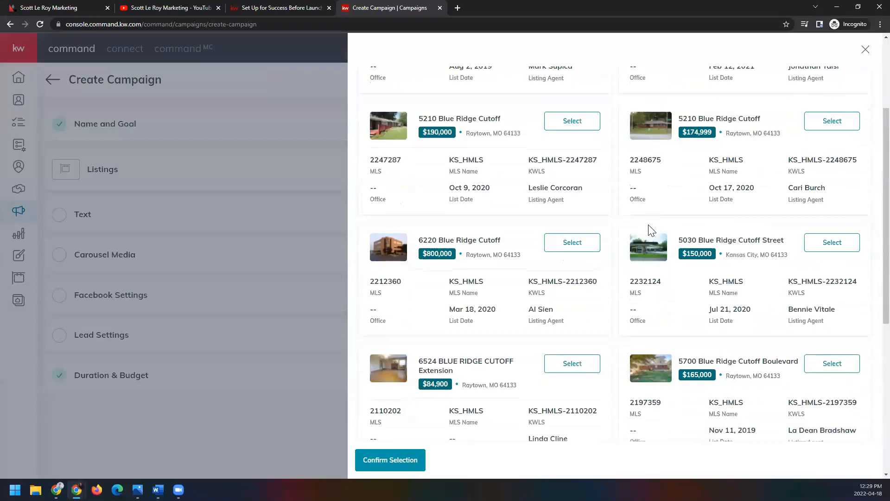
scroll(649, 226, down, 5)
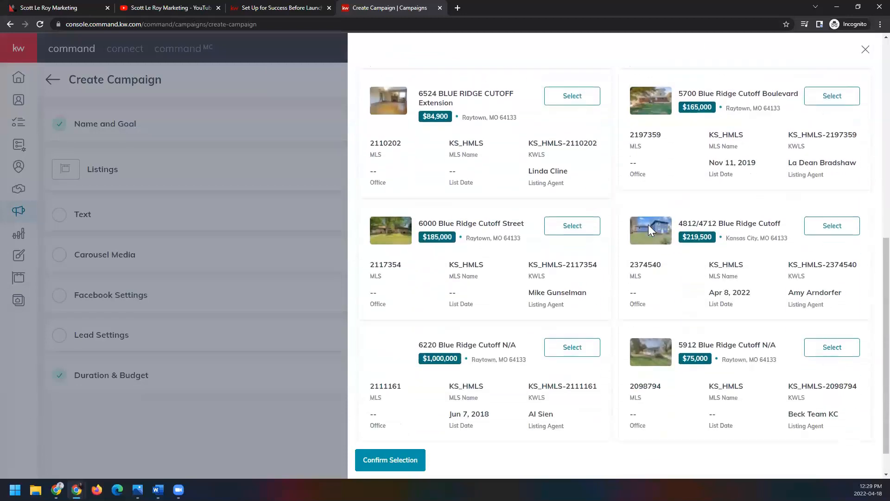
scroll(648, 225, down, 1)
scroll(587, 311, up, 9)
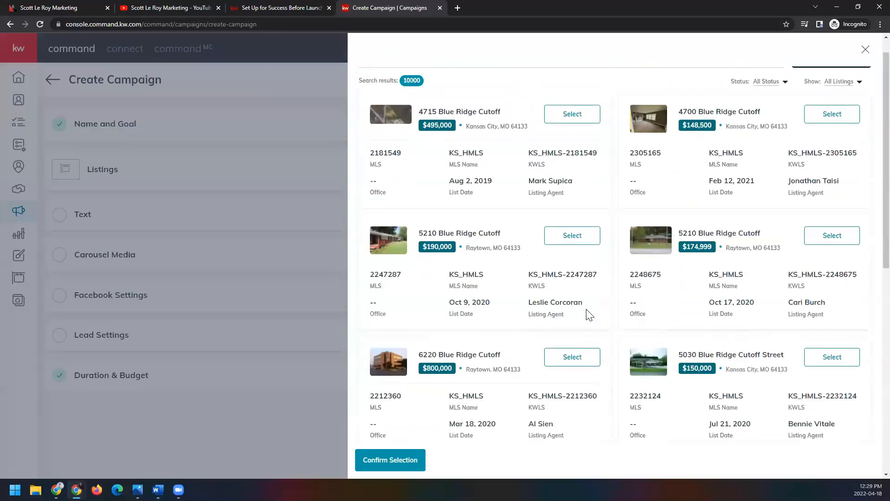
scroll(587, 313, up, 1)
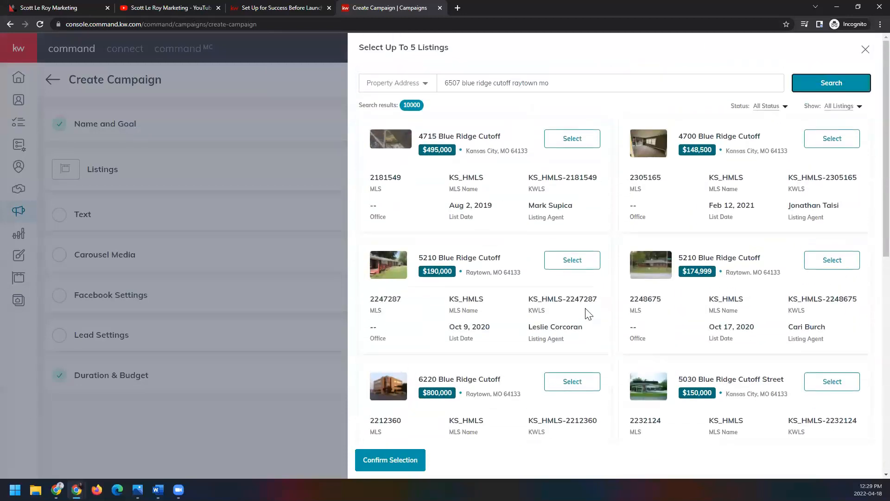
Step: Select the $495,000 and $190,000 Blue Ridge Cutoff listings, confirm the listing selection, and collapse the Listings section
click(589, 145)
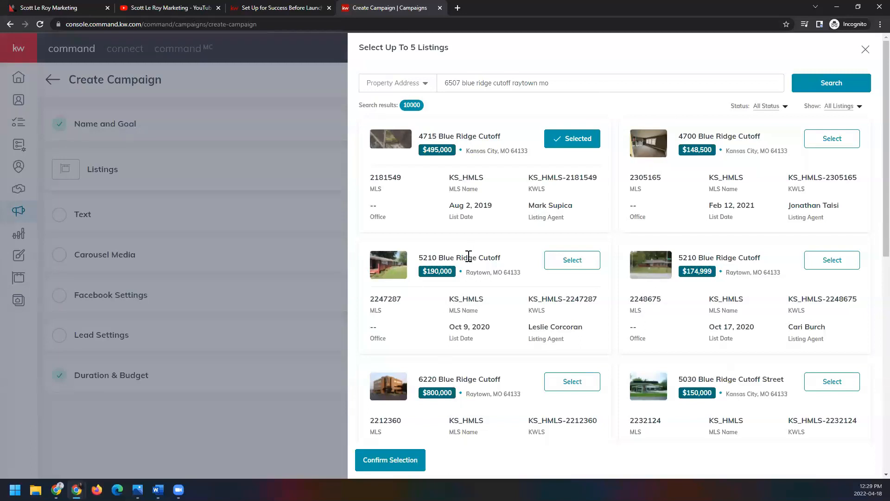
click(408, 463)
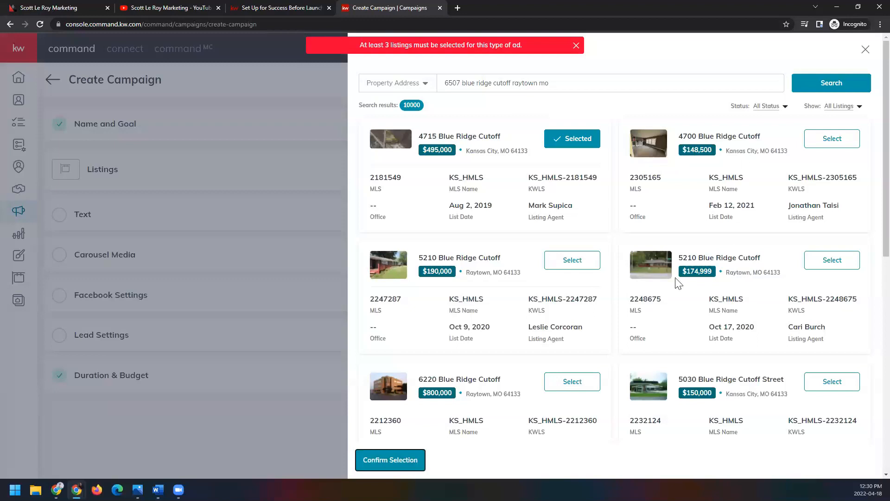
click(574, 261)
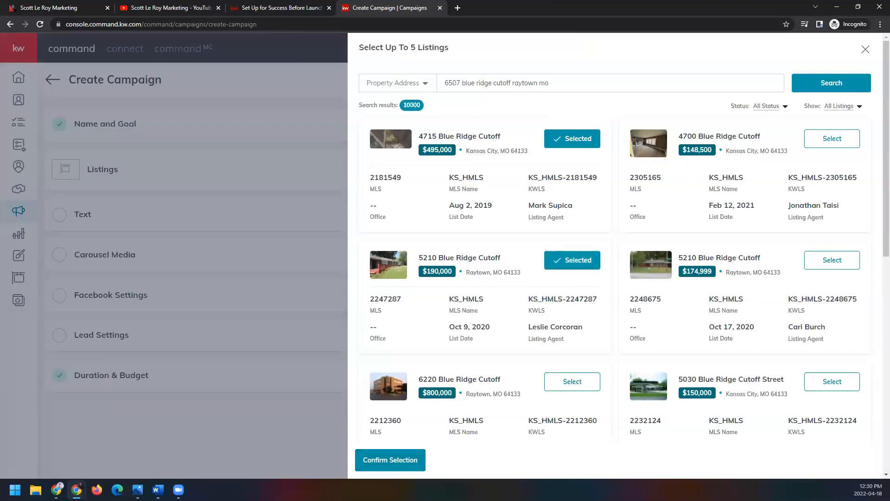
click(417, 460)
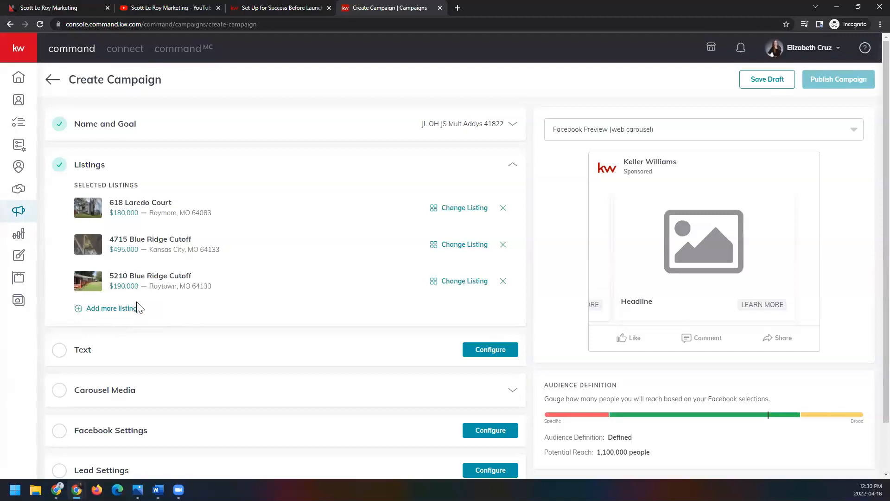
click(513, 167)
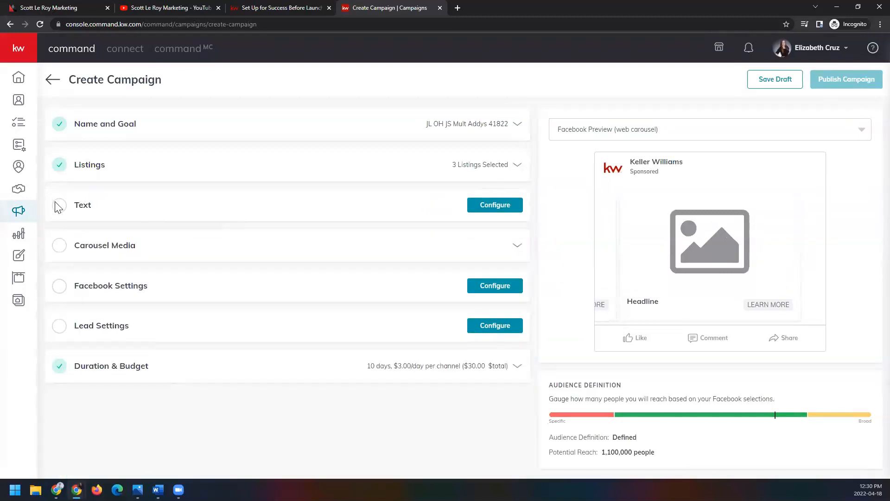
Step: Configure the Text section's main copy as "enter in whatever description you would like" and add an emoji at its end
click(505, 206)
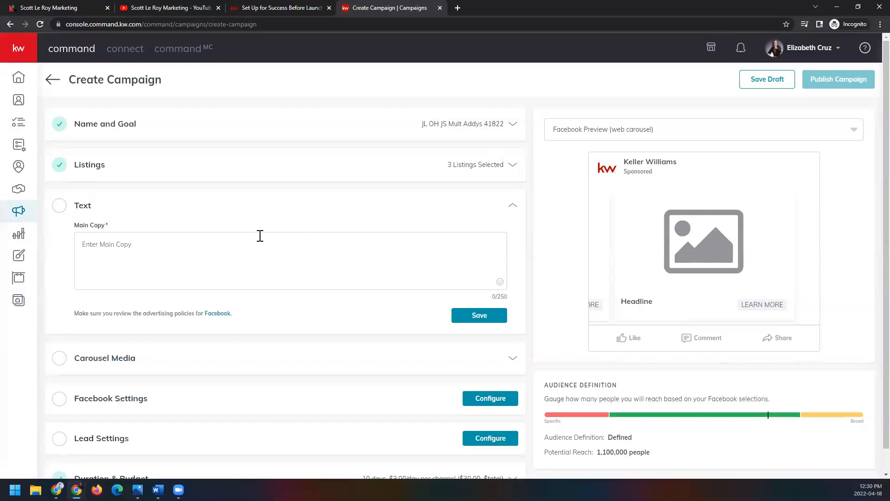
click(229, 249)
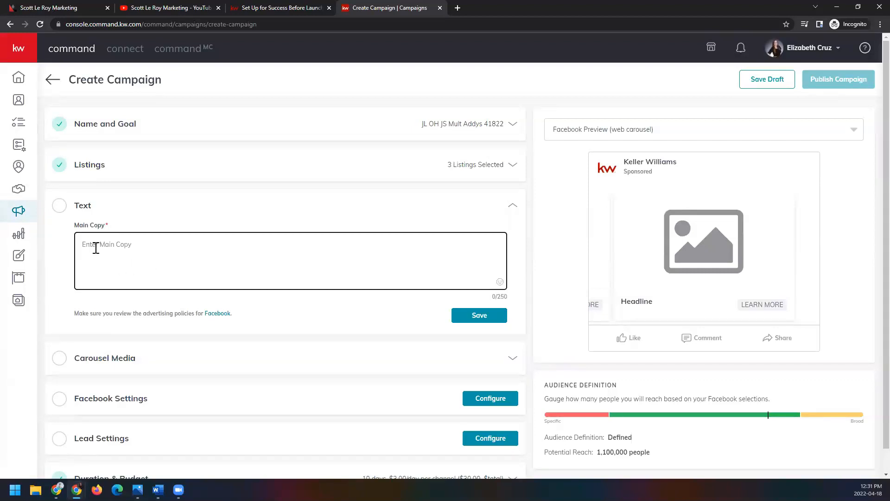
text(enter in whatever description)
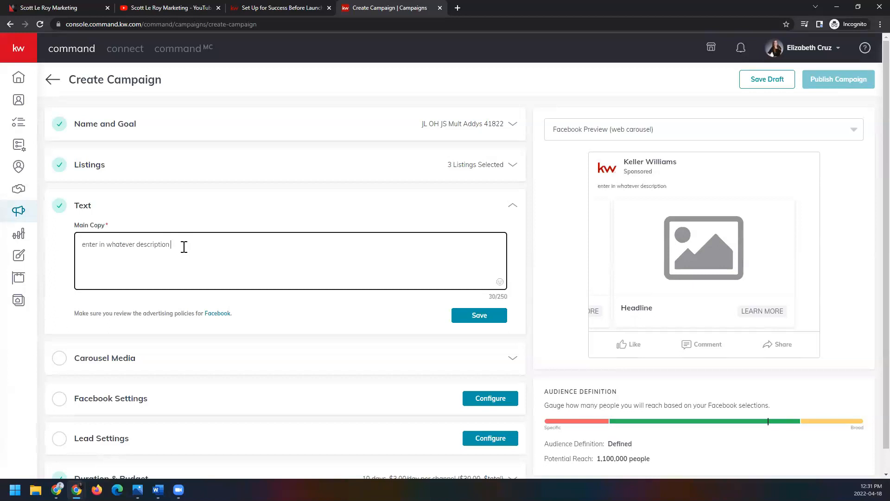
text(you would like)
click(499, 282)
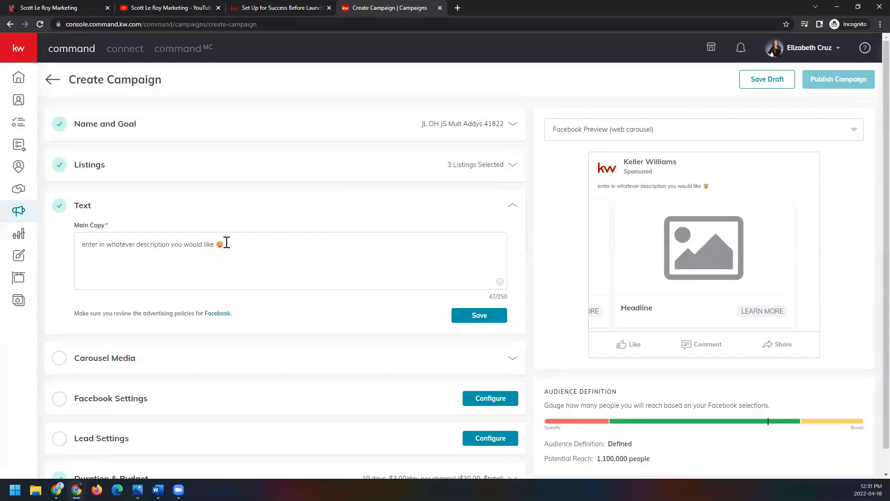
Step: Move the main copy's emoji to the start of the text, and add copies before "description" and at the end
drag(227, 242, 219, 242)
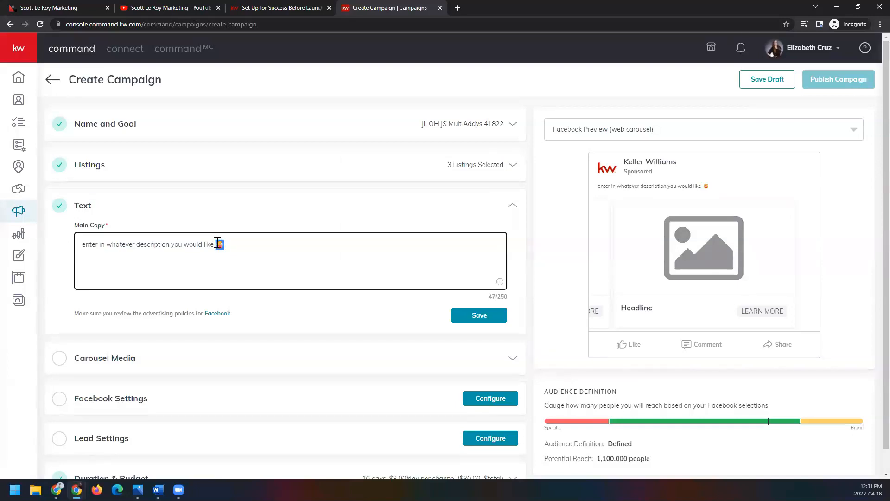
key(BackSpace)
click(84, 239)
text(😛)
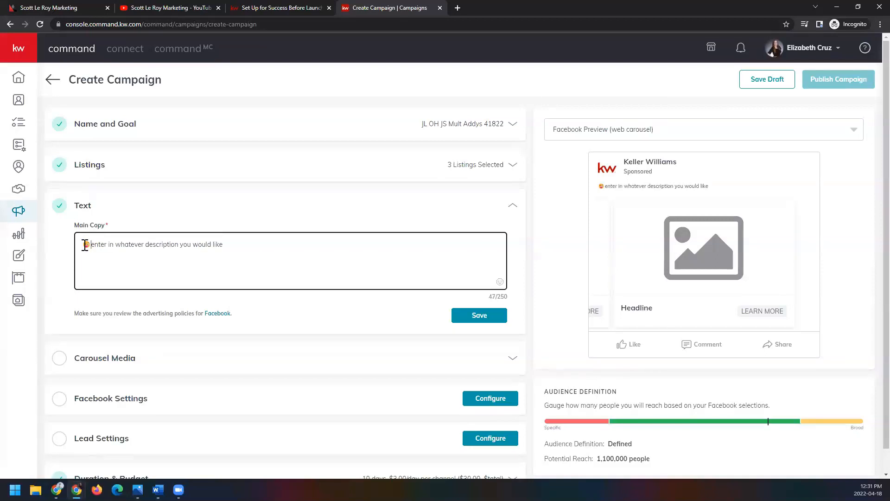
click(147, 244)
text(😜)
text(😜)
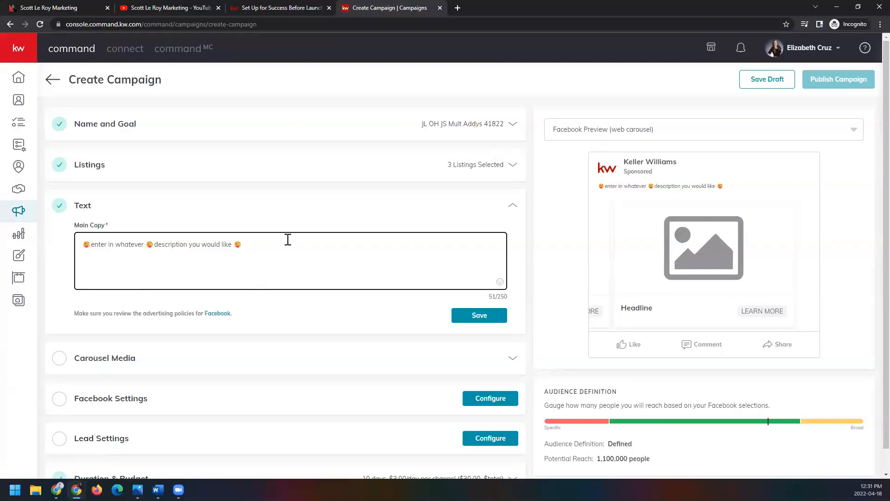
Step: Save the main copy and collapse the Text section
drag(243, 245, 68, 244)
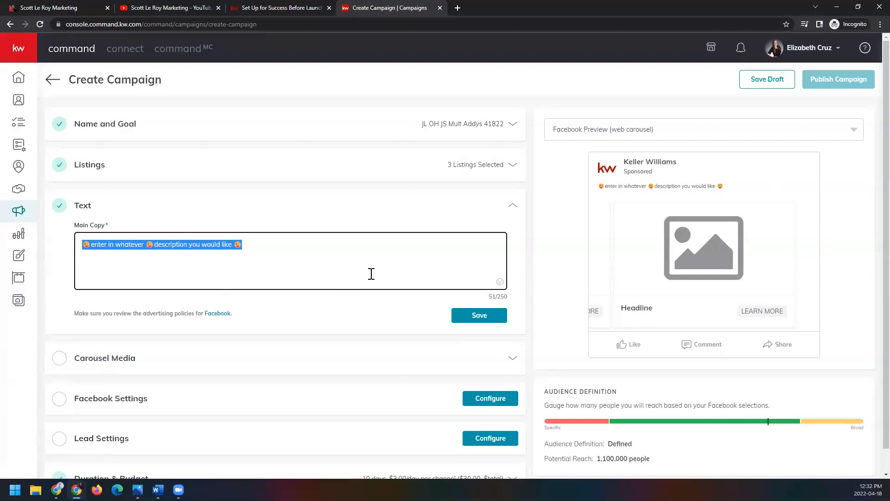
click(501, 320)
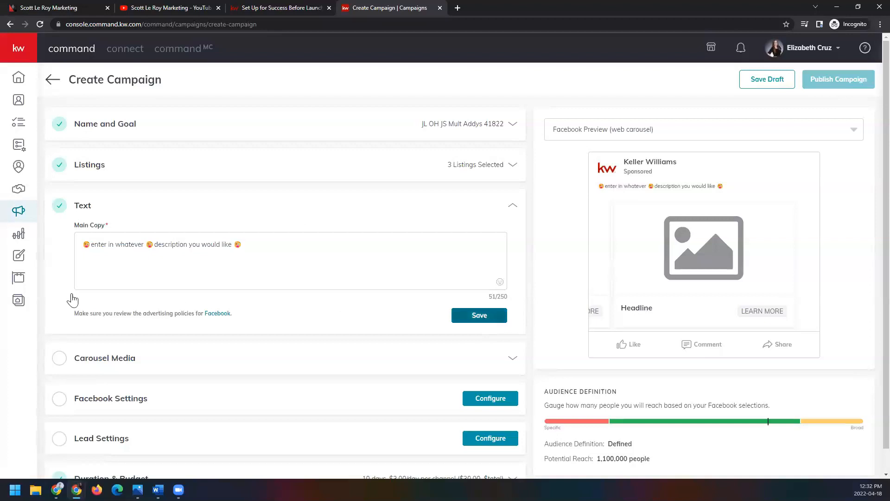
click(65, 205)
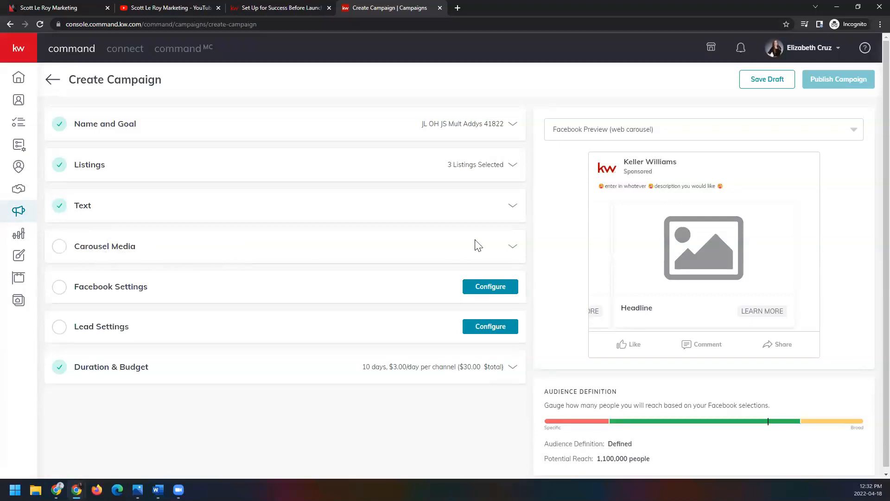
Step: In Carousel Media, choose the listing's house photo for Listing #1, crop it to Square (1:1), and save the image
click(514, 248)
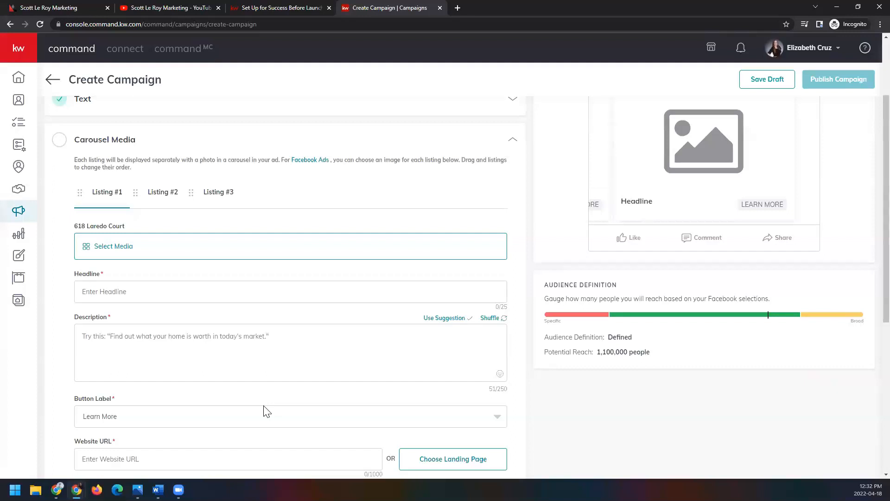
scroll(267, 412, up, 2)
scroll(267, 411, up, 1)
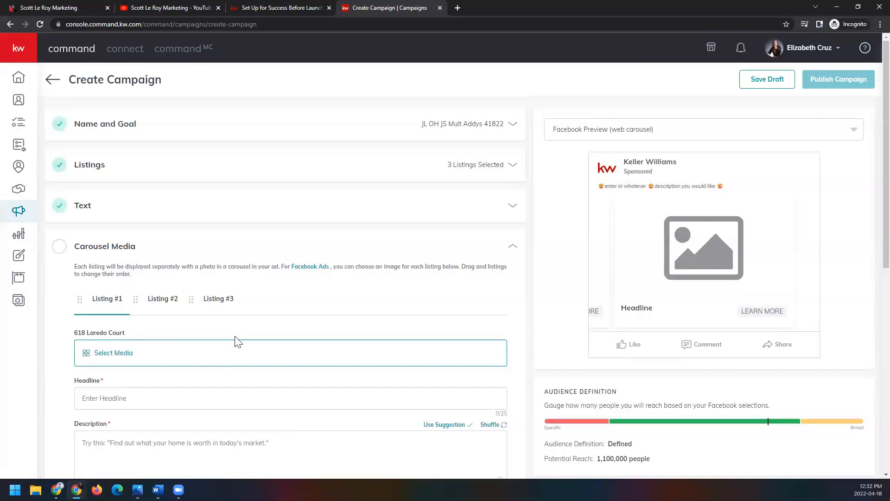
scroll(65, 298, down, 6)
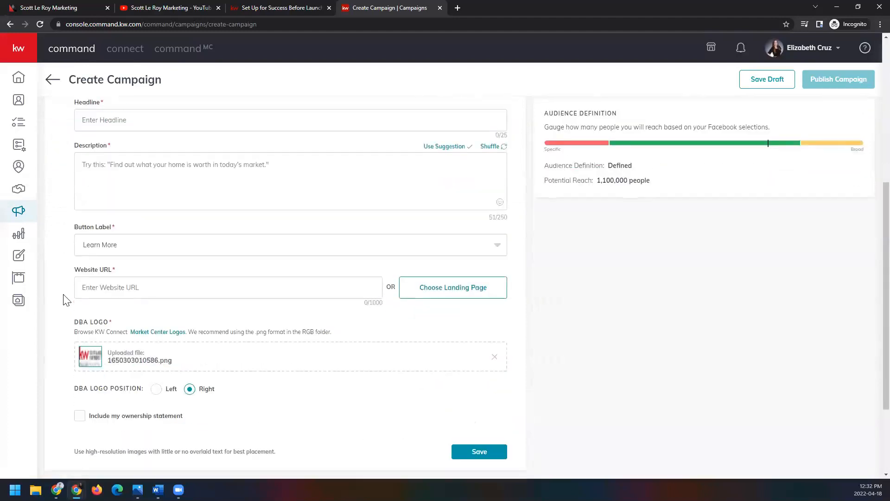
scroll(65, 299, up, 4)
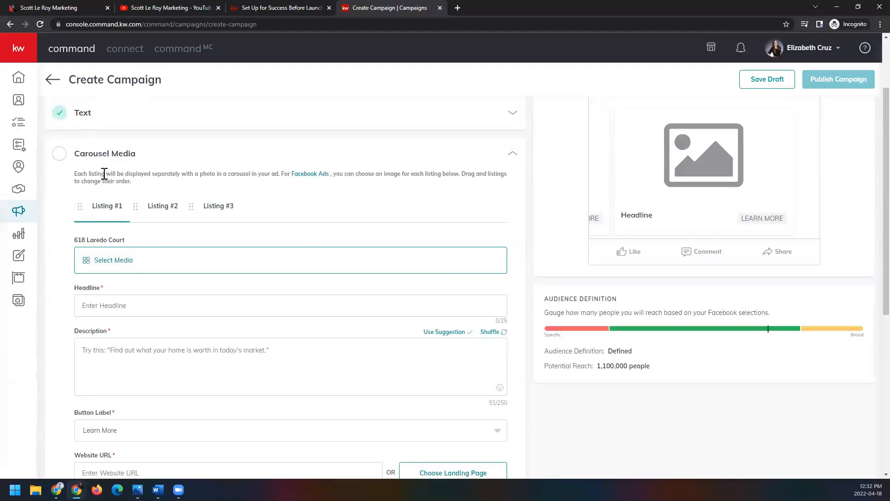
scroll(54, 177, down, 1)
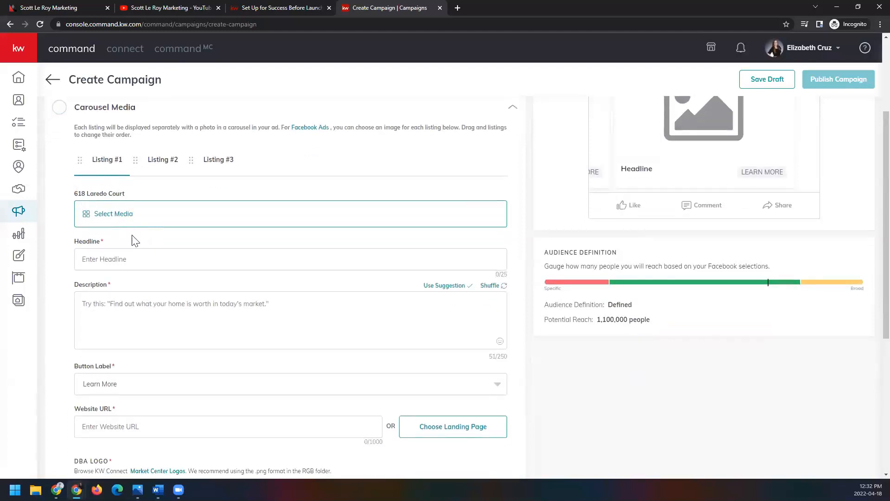
click(124, 221)
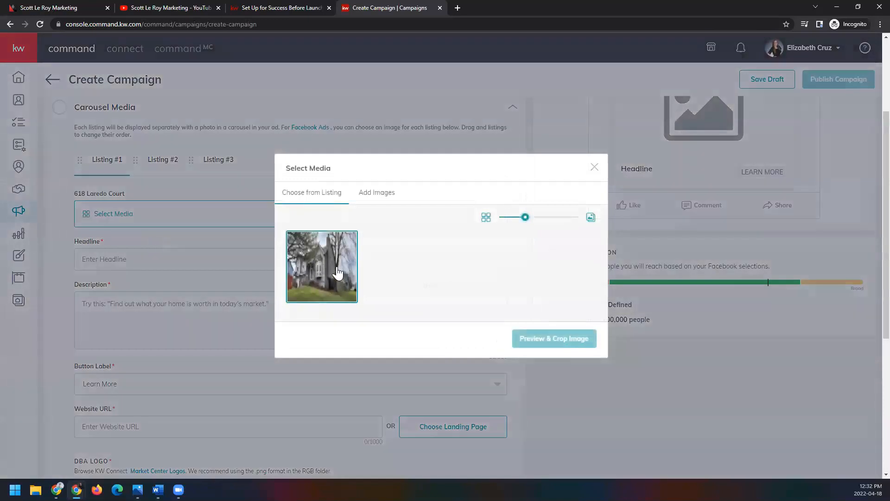
click(339, 274)
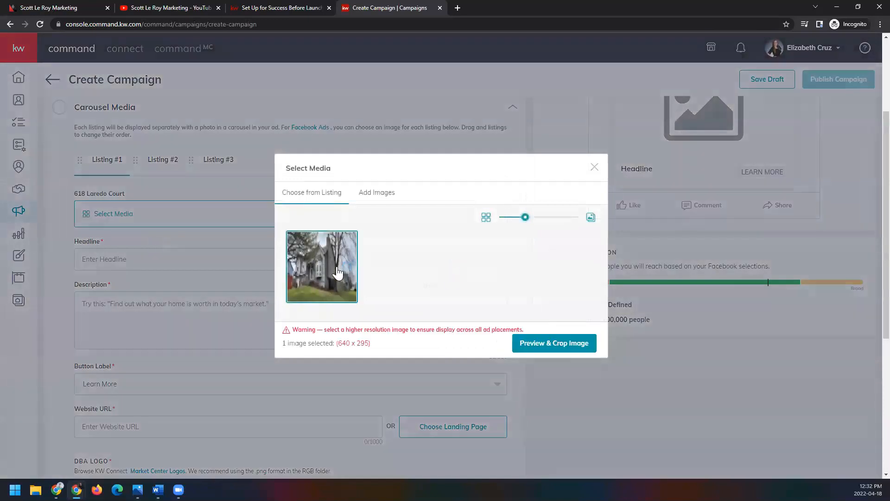
click(520, 345)
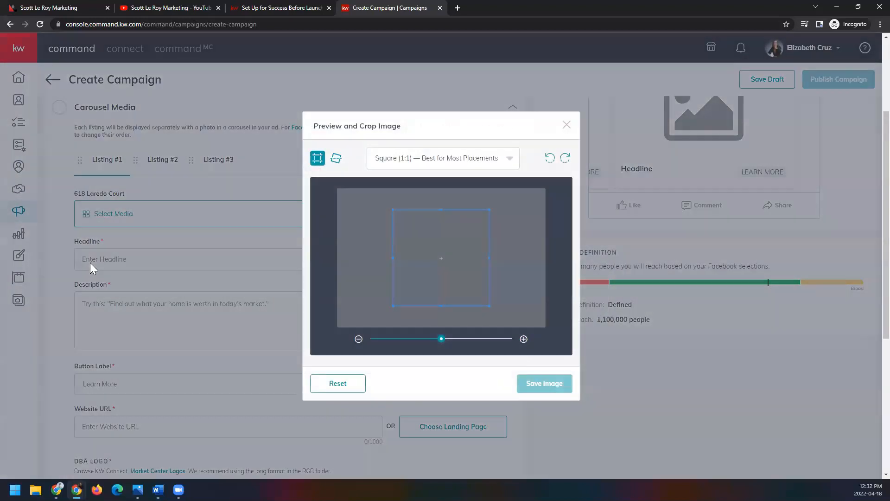
drag(459, 277, 420, 276)
click(552, 387)
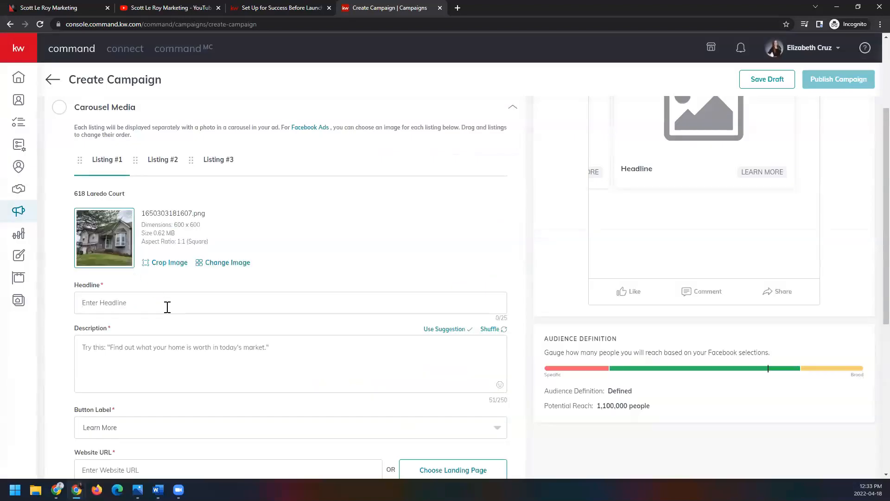
Step: Set Listing #1's headline to "Headline Example"
text(heafline)
drag(121, 302, 77, 305)
text(Headline)
text(Example)
scroll(210, 313, down, 1)
Step: Shuffle Listing #1's description suggestions and apply "Let me tell you about your neighborhood housing market today!"
click(210, 313)
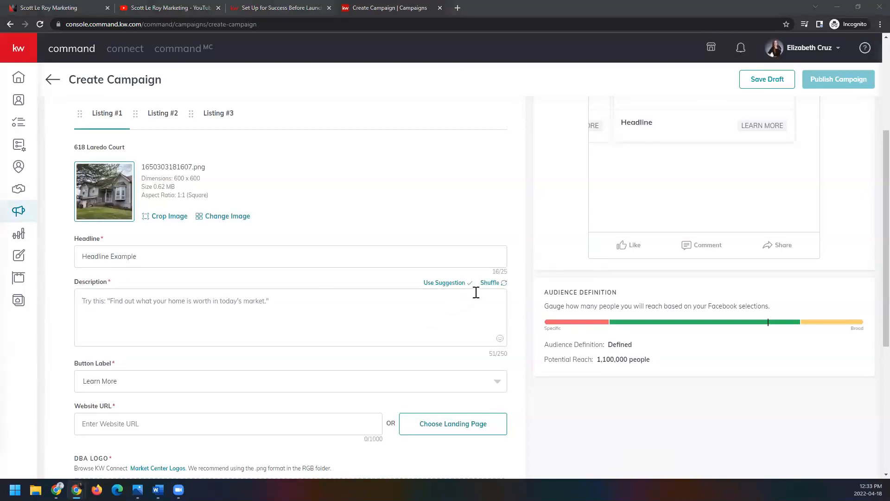
click(502, 285)
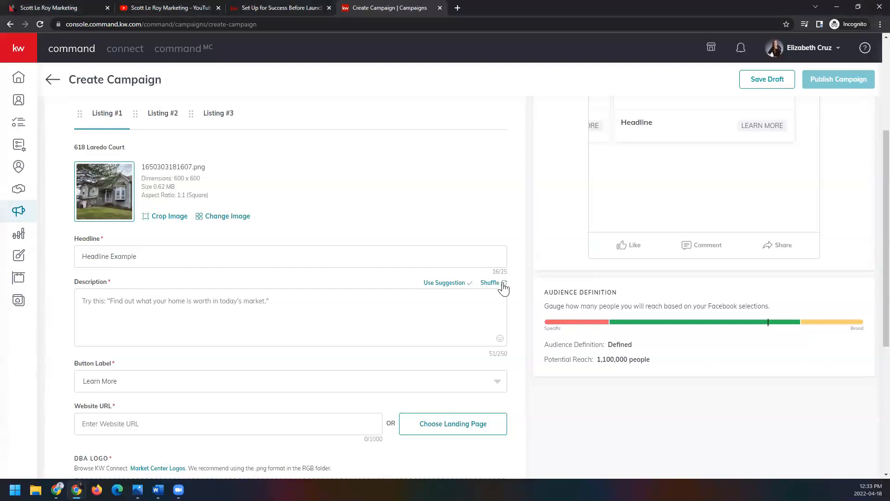
click(504, 287)
click(504, 287)
click(503, 286)
click(504, 286)
click(504, 286)
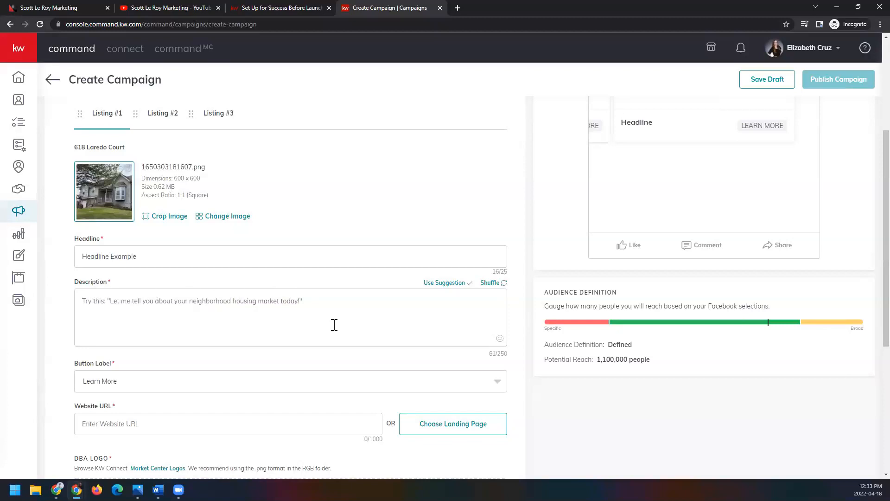
click(448, 284)
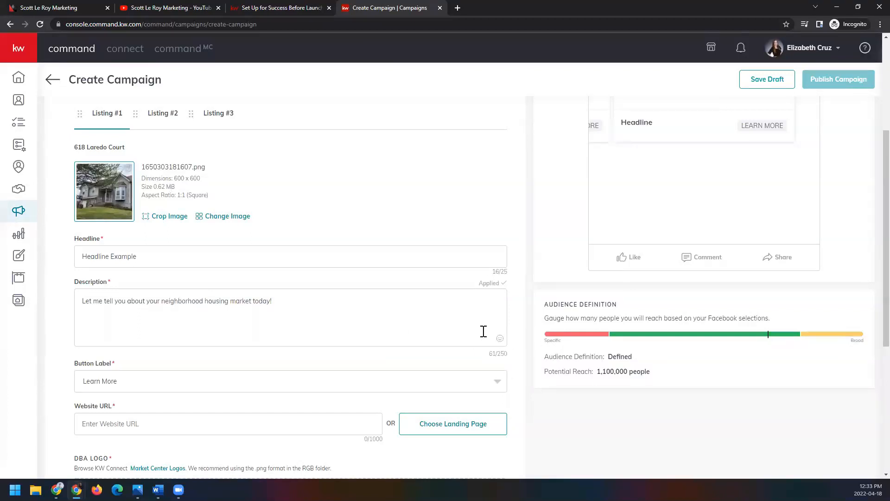
Step: Replace Listing #1's suggested description with "asdfasdfasdf"
click(279, 304)
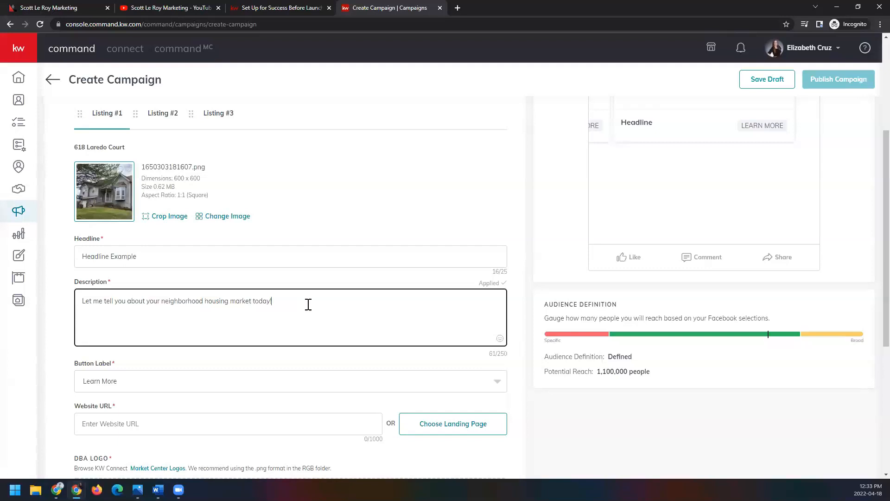
triple_click(199, 301)
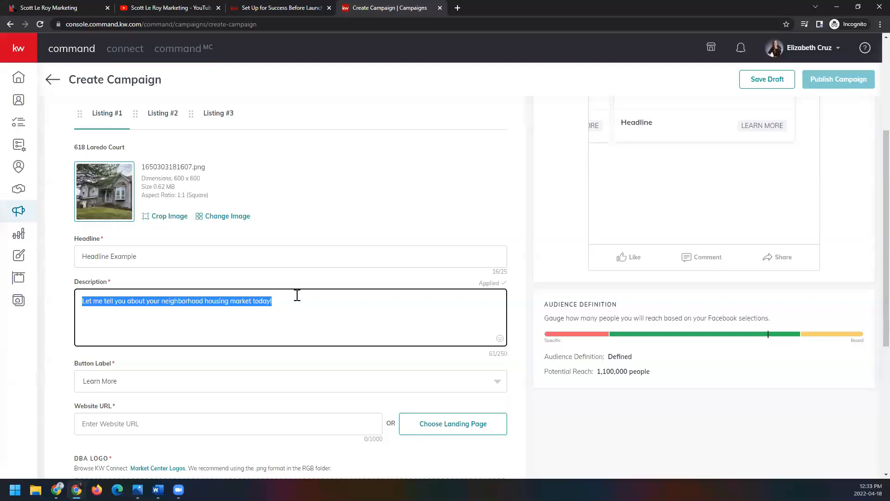
text(asdfasdfasdf)
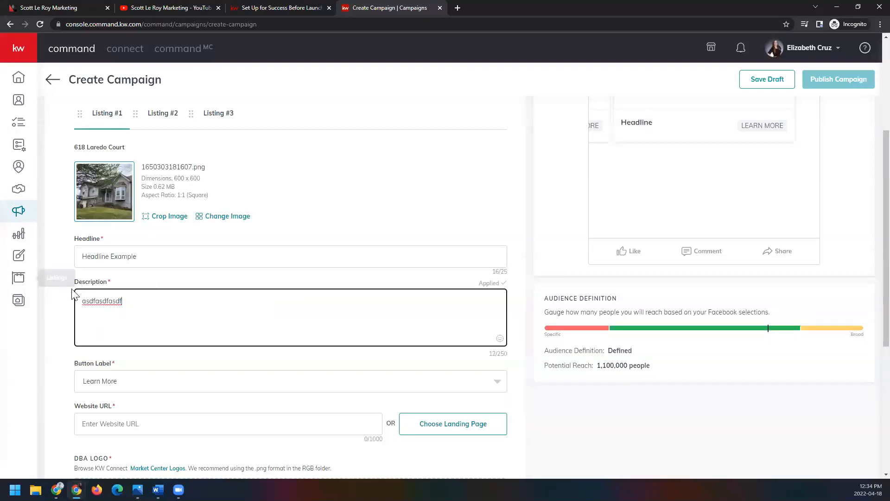
Step: Review the available Button Label options for Listing #1, keeping Learn More
scroll(59, 274, down, 3)
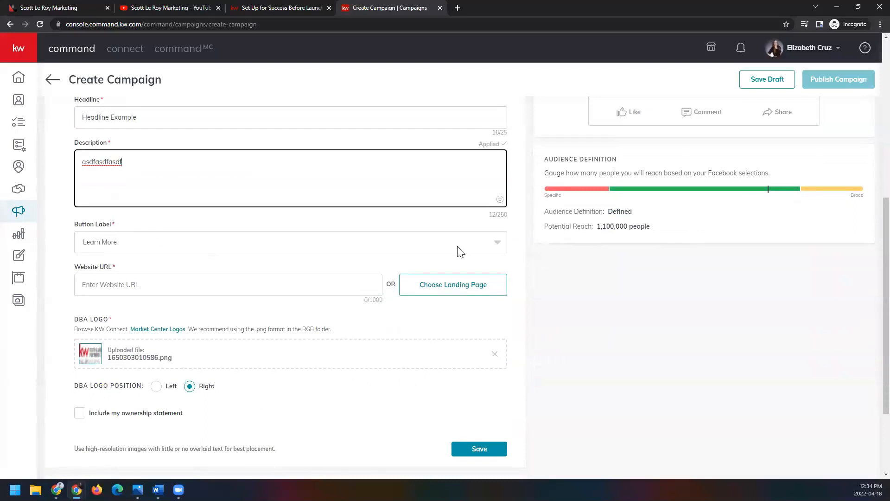
click(498, 245)
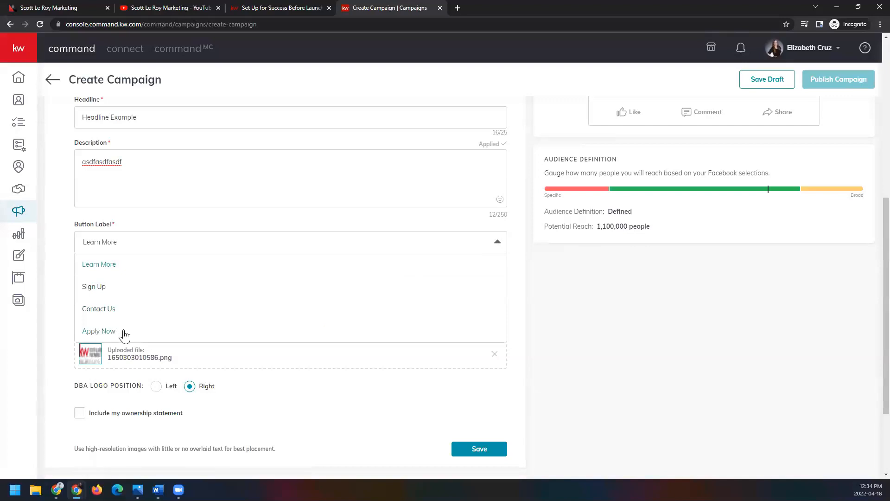
click(109, 203)
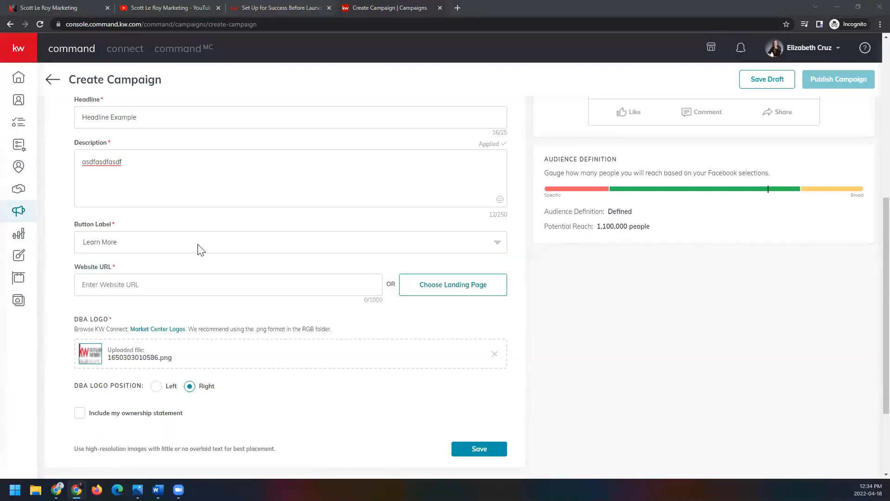
Step: Start Listing #1's Website URL entry and copy the listing's street address from the Carousel Media section
click(215, 285)
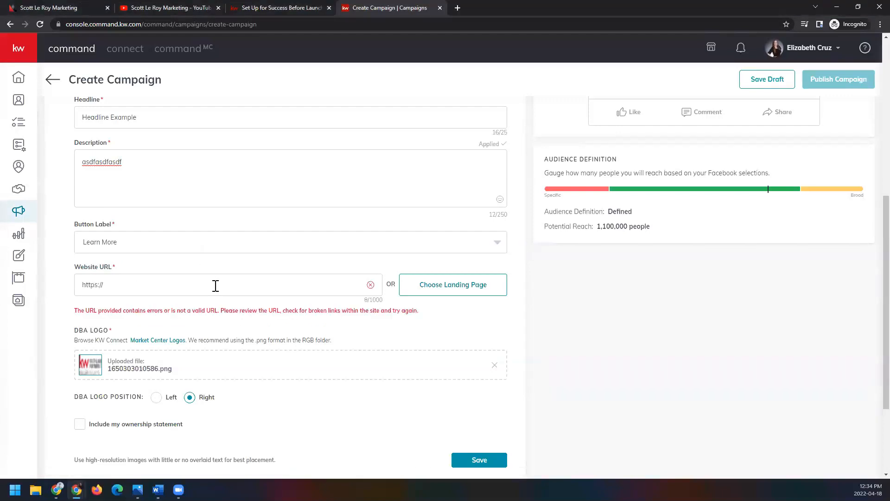
scroll(223, 287, up, 4)
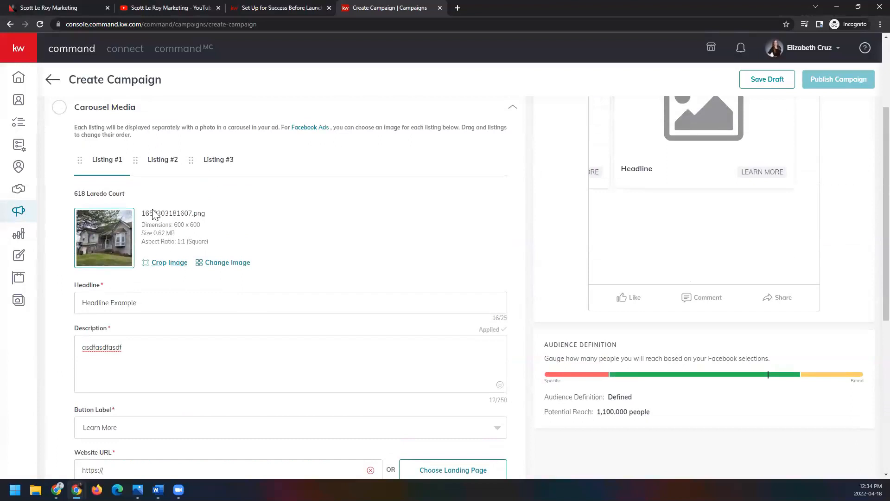
scroll(194, 228, up, 1)
drag(70, 240, 143, 243)
key(ctrl+c)
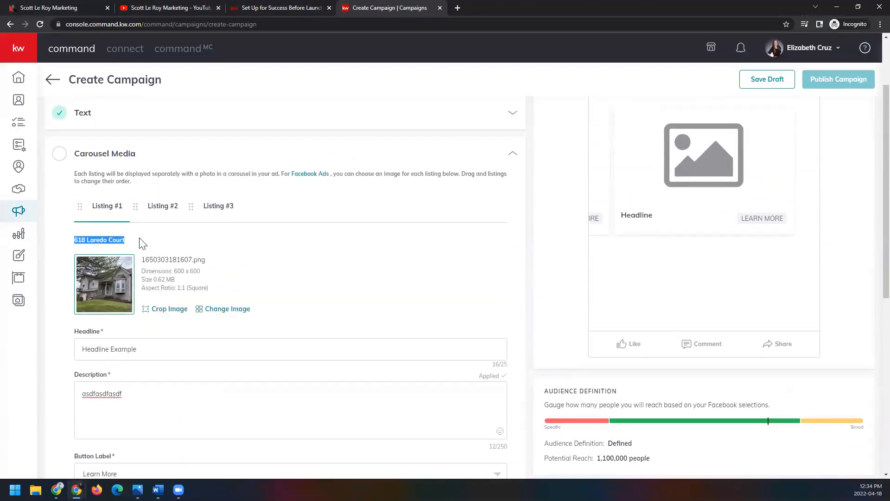
scroll(266, 285, down, 5)
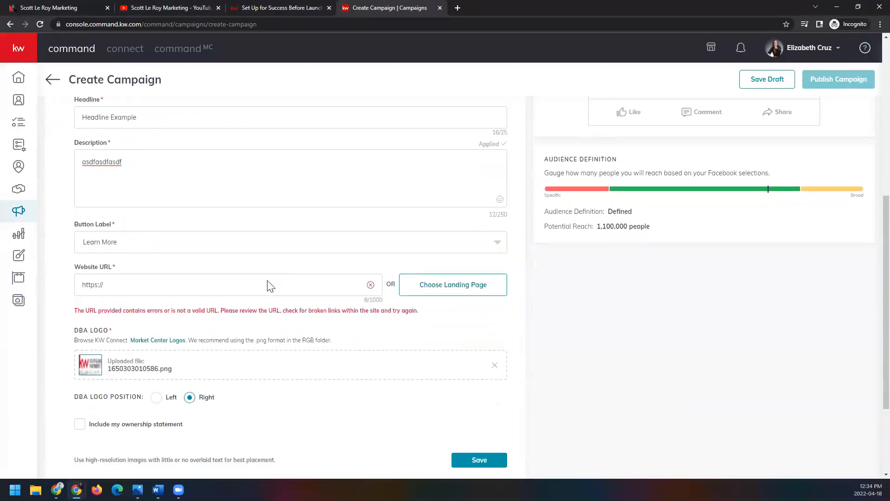
Step: Open the agent's kw.com website in a new browser tab
key(ctrl+t)
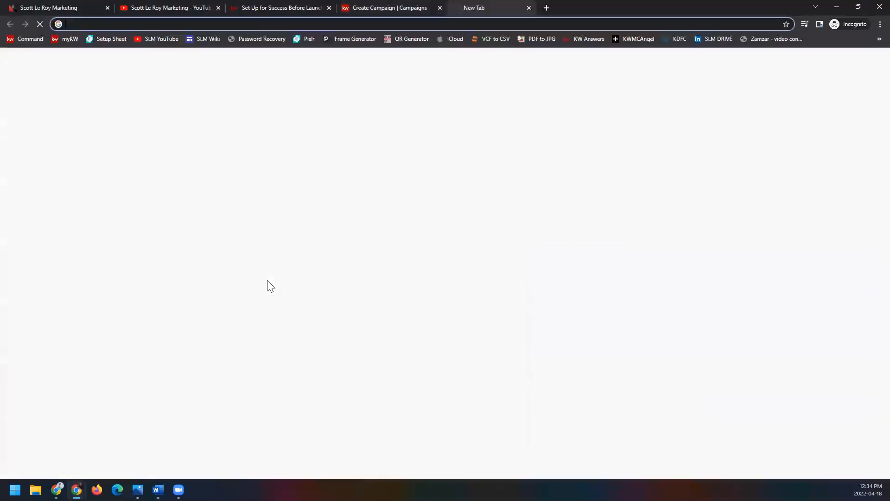
text(ecruz.kw.com)
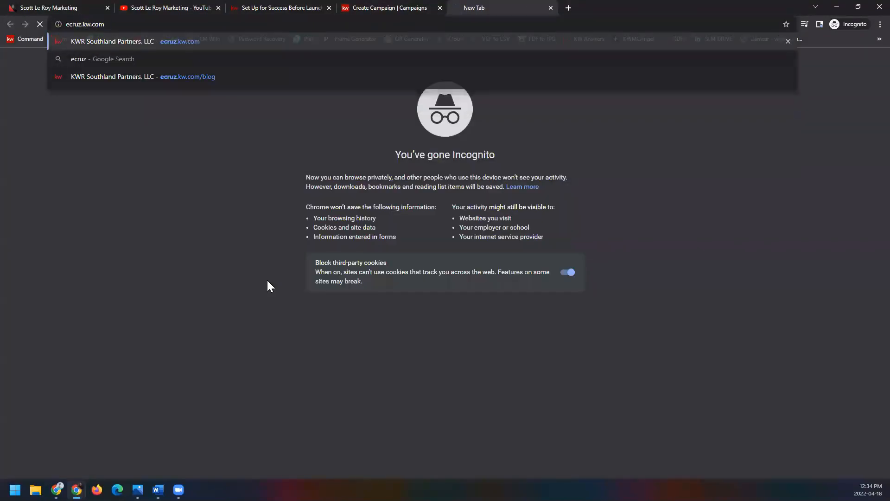
key(Return)
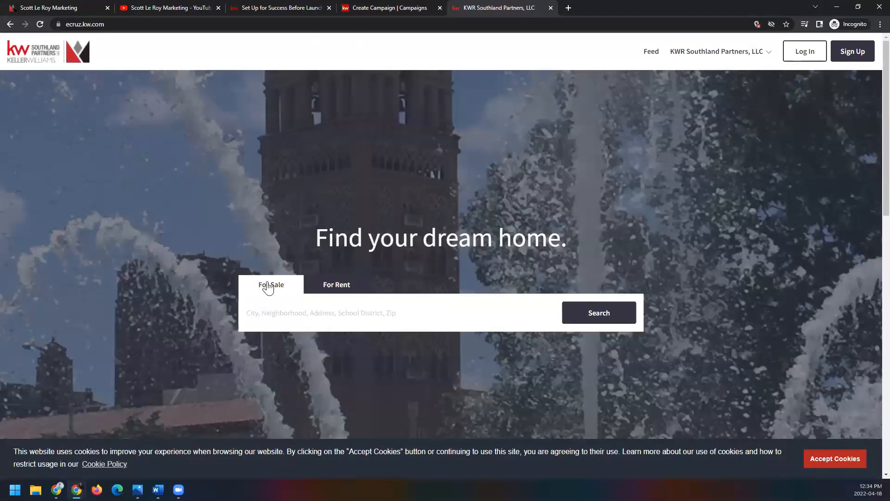
Step: Search the for-sale properties for Listing #1's copied address with its city and state added, and widen the map area to nearby listings
click(379, 312)
key(ctrl+v)
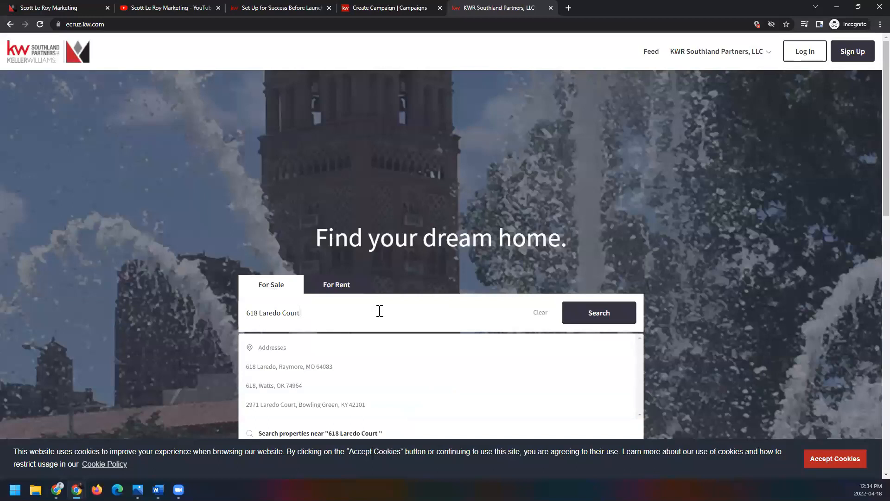
text(raymore mo)
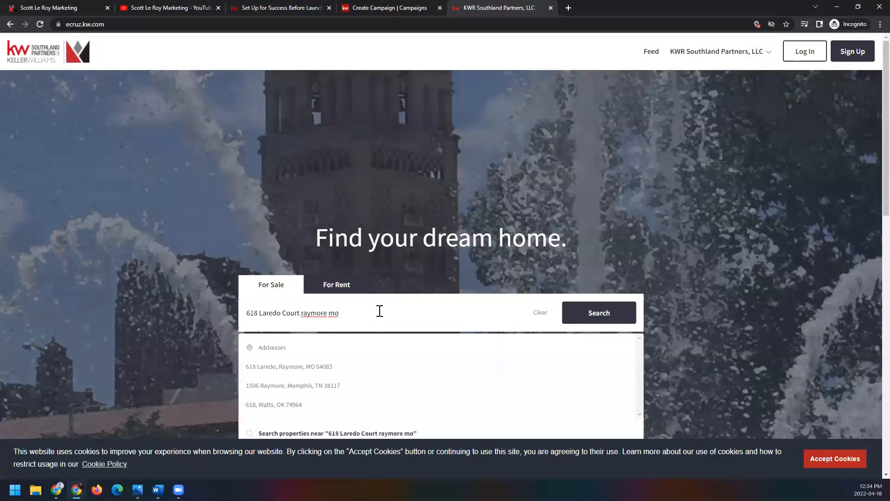
click(614, 313)
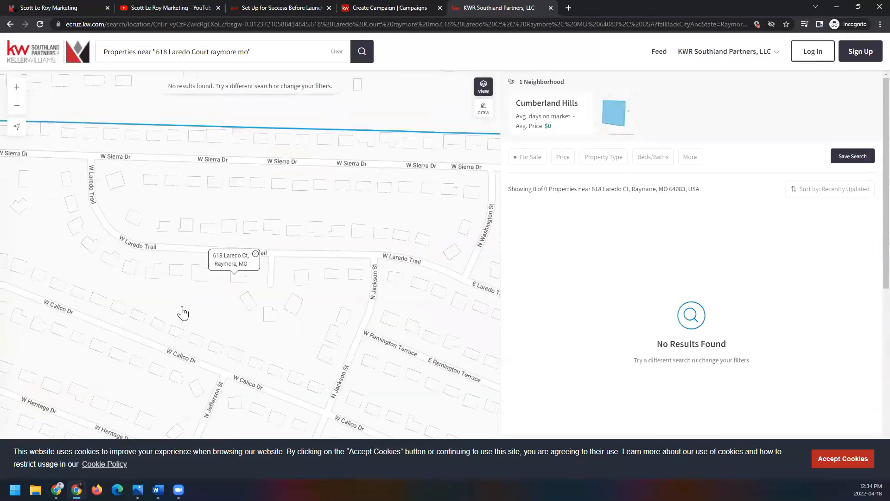
scroll(256, 271, down, 2)
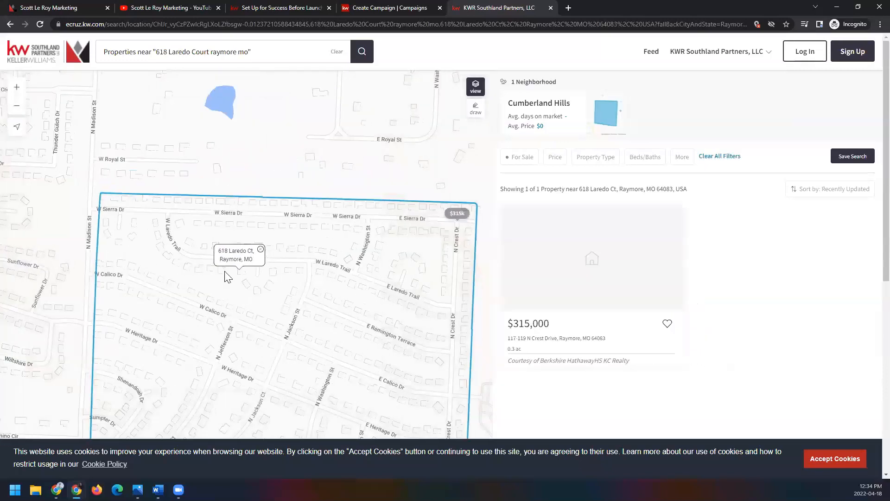
scroll(228, 276, down, 2)
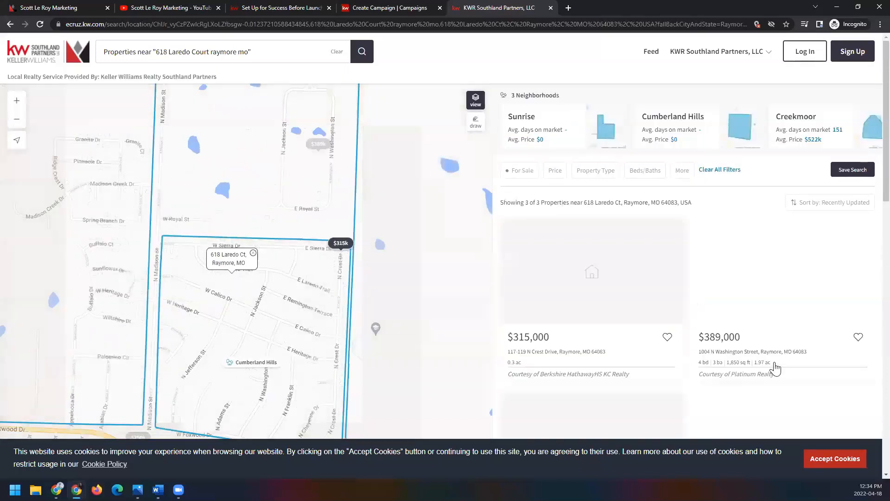
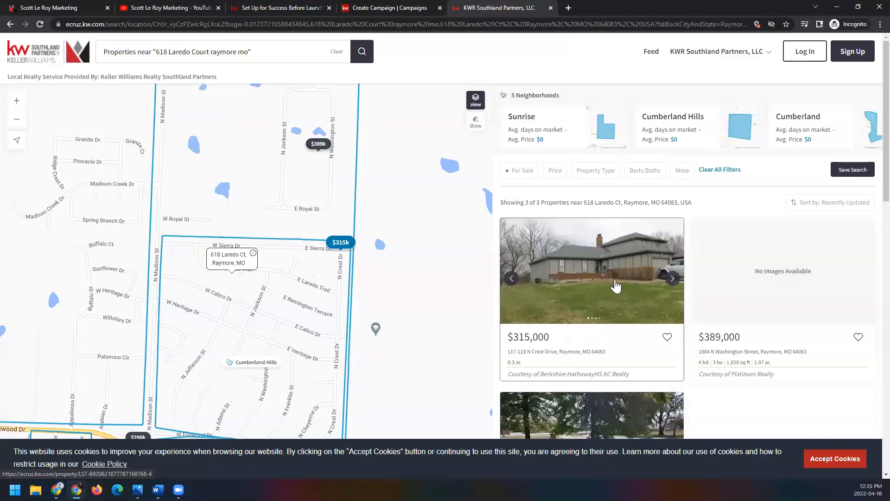
Step: Open the $315,000 property from the search results and review its description and details page
click(584, 257)
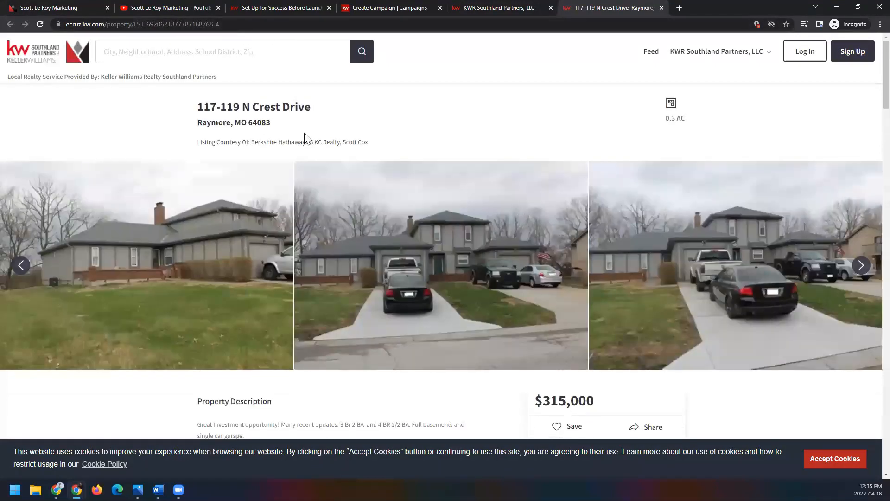
scroll(234, 273, down, 3)
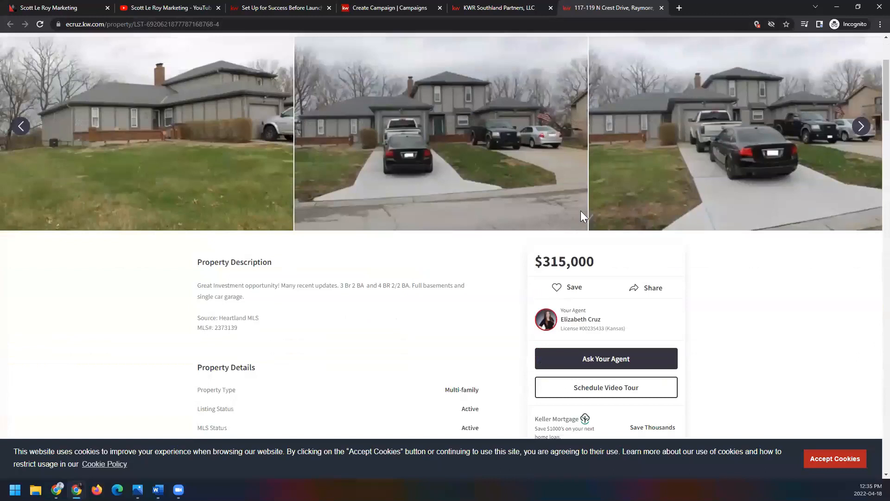
scroll(167, 231, down, 2)
scroll(168, 231, down, 9)
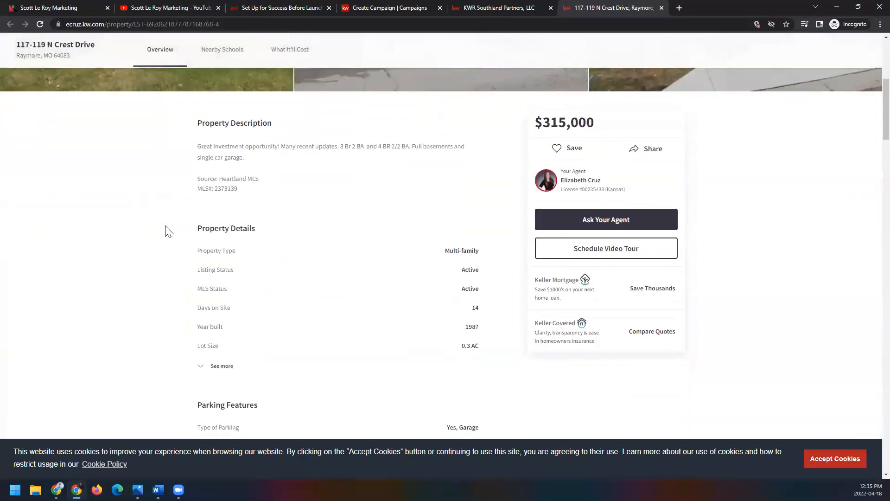
scroll(167, 230, down, 1)
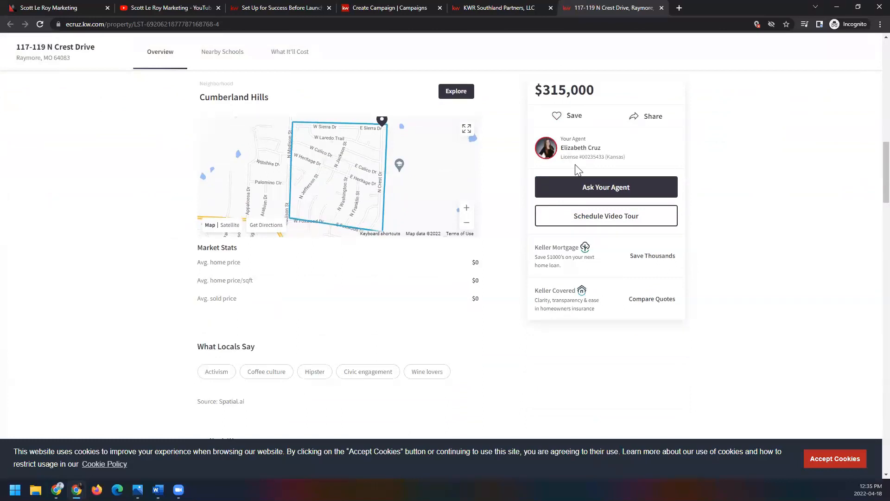
scroll(243, 211, up, 10)
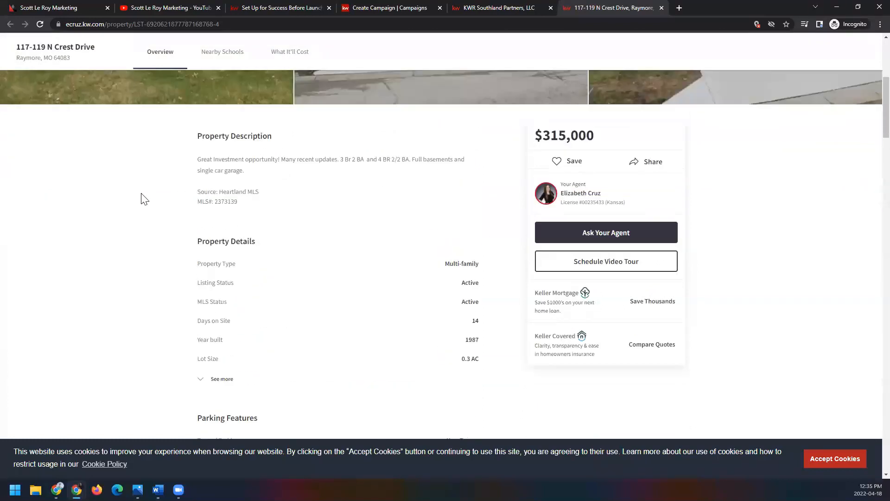
click(218, 23)
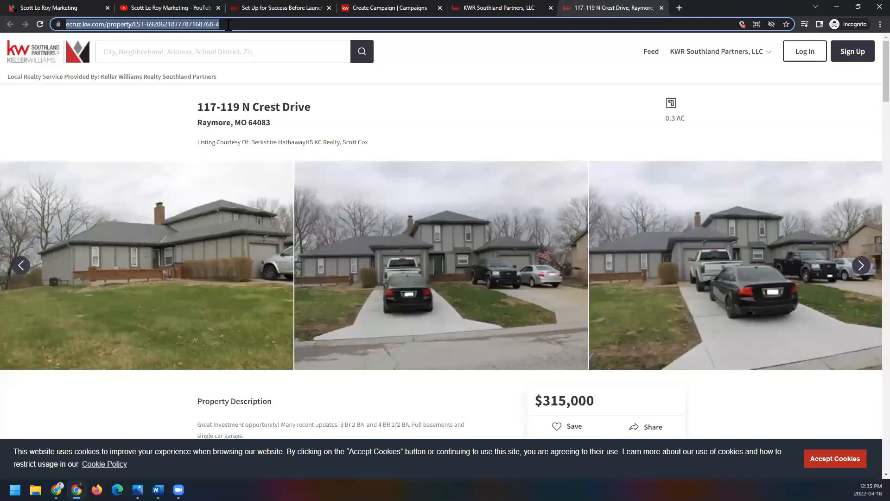
right_click(205, 26)
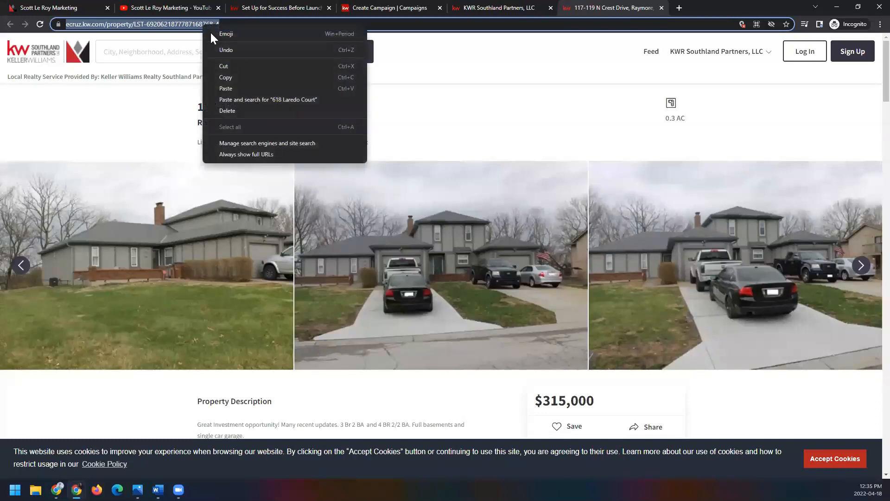
click(251, 77)
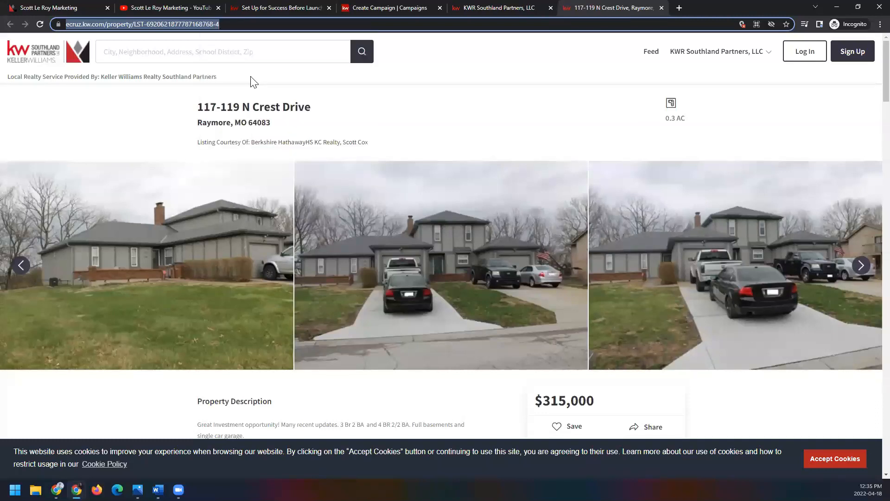
click(357, 8)
drag(160, 282, 44, 293)
right_click(165, 283)
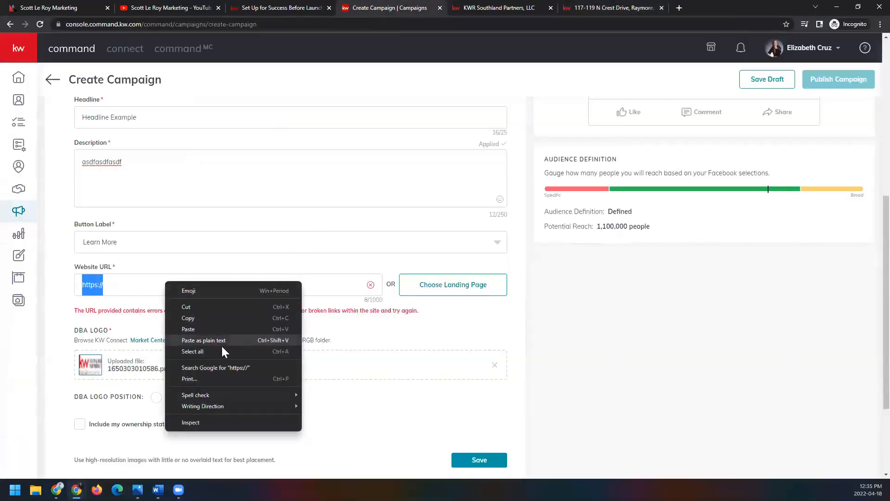
click(223, 342)
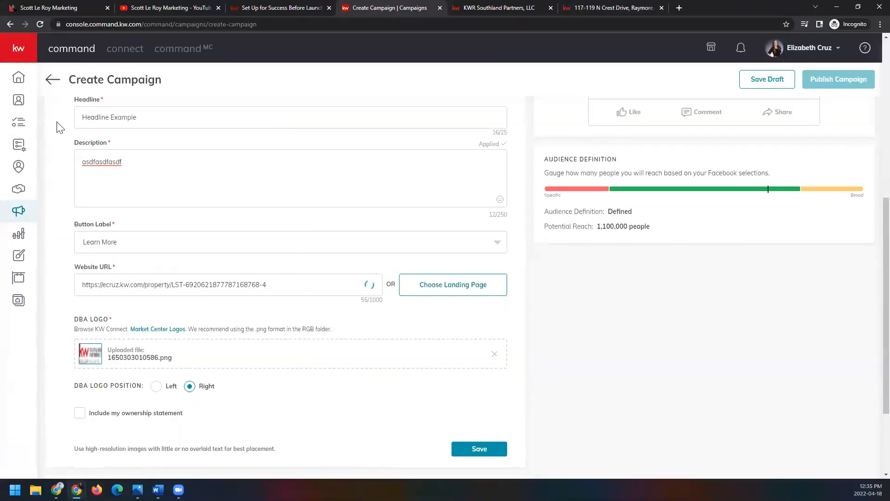
Step: Set Listing #1's DBA logo position to Left and include the ownership statement
scroll(148, 164, up, 1)
scroll(149, 164, up, 1)
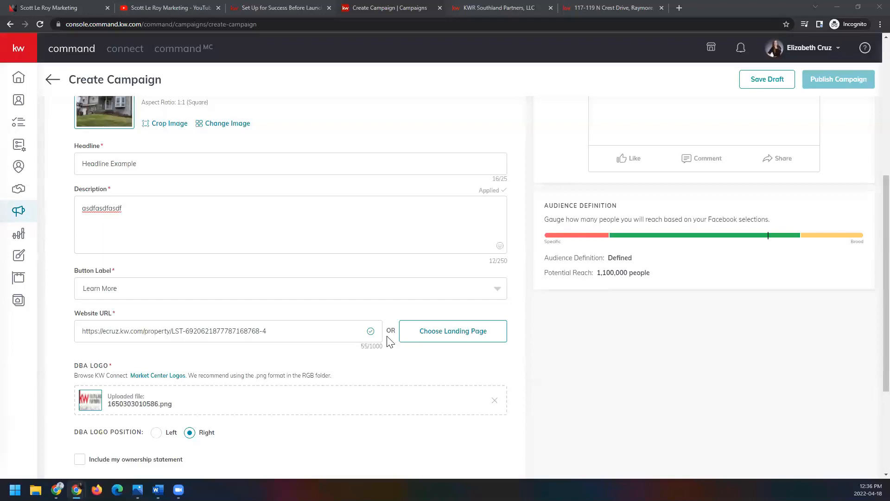
scroll(390, 342, down, 1)
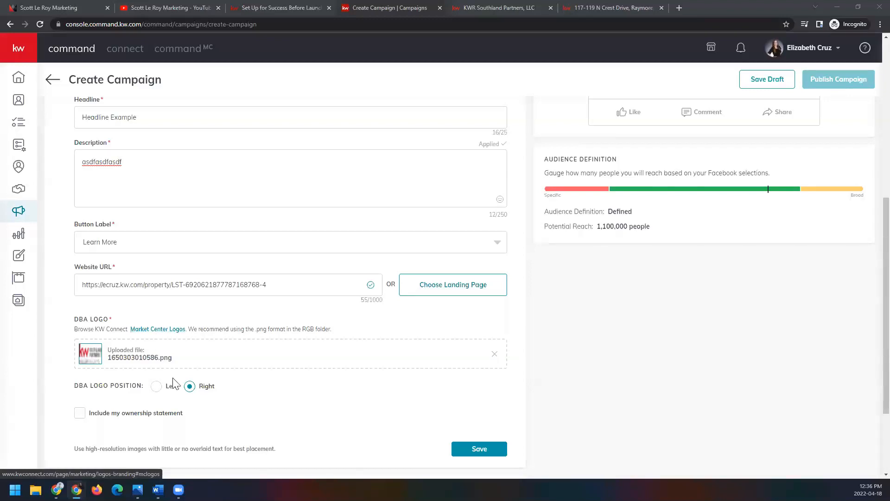
click(156, 386)
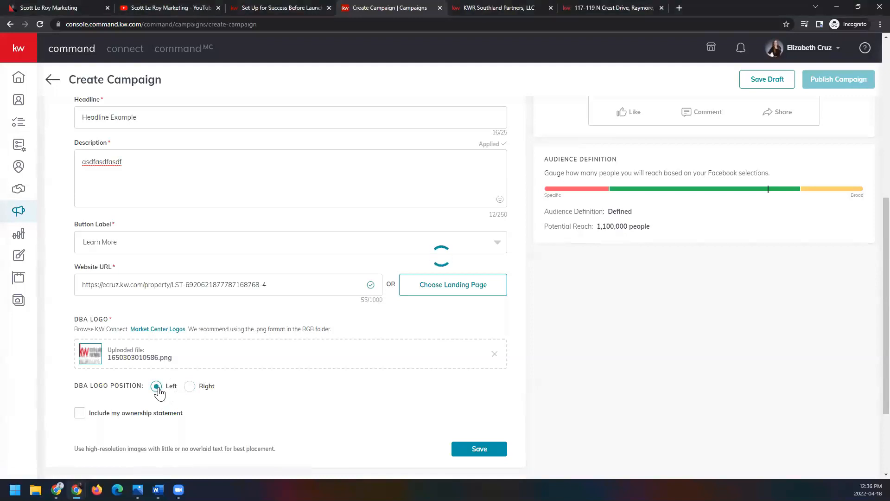
click(81, 414)
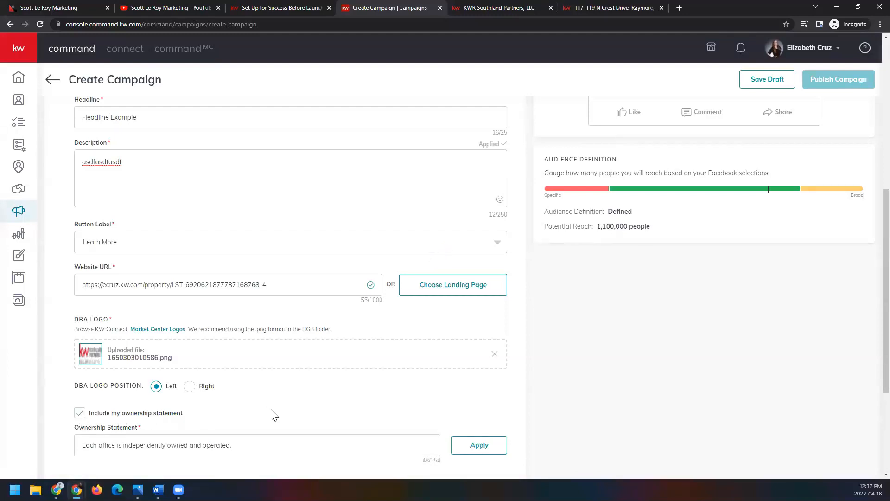
scroll(352, 401, down, 2)
Step: Add the first aerial plot image from the listing as Listing #2's media, saved with the Square (1:1) crop
scroll(310, 413, up, 4)
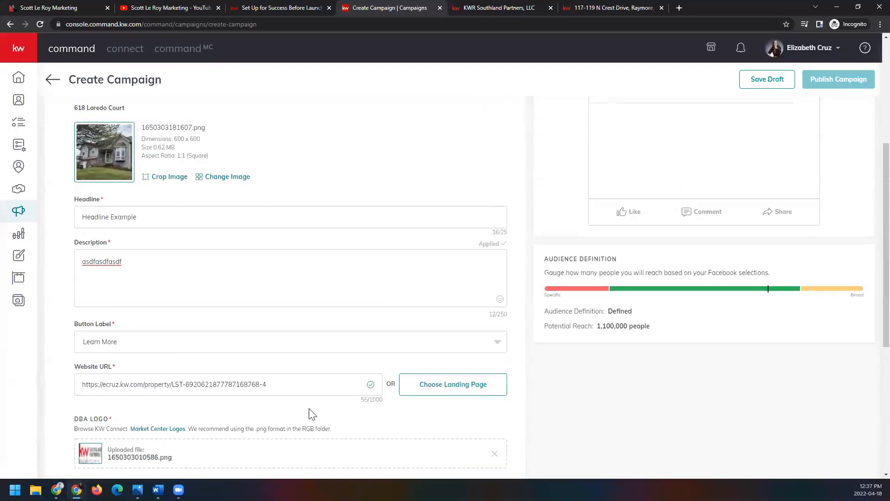
scroll(311, 414, up, 2)
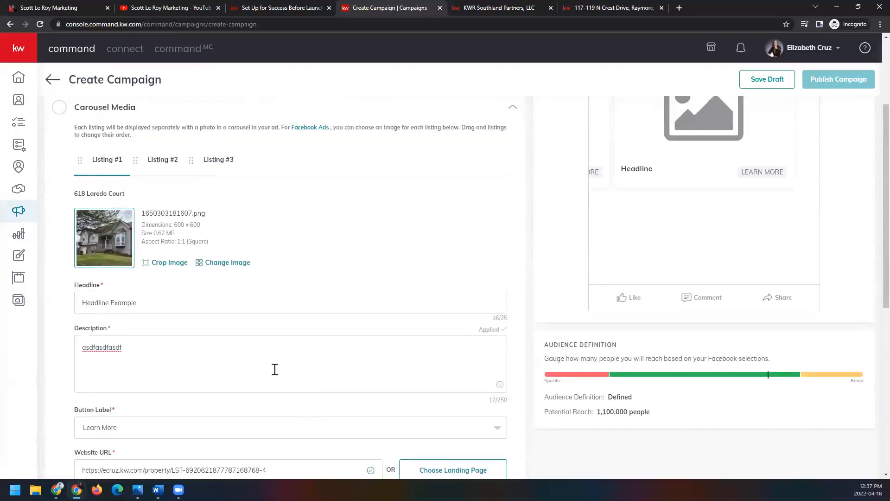
click(165, 168)
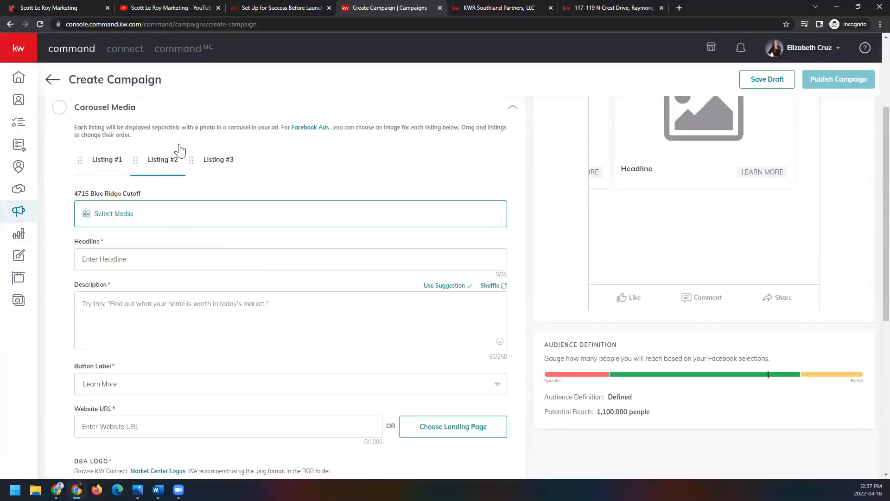
click(95, 218)
click(327, 230)
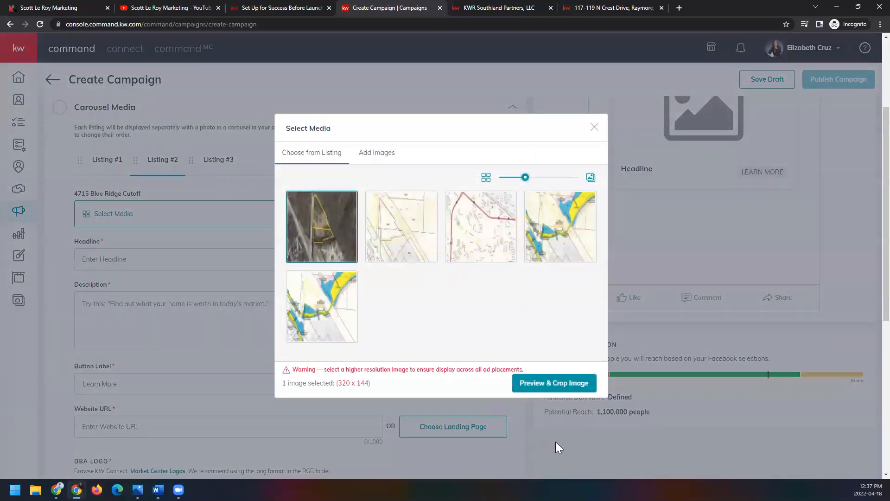
click(539, 387)
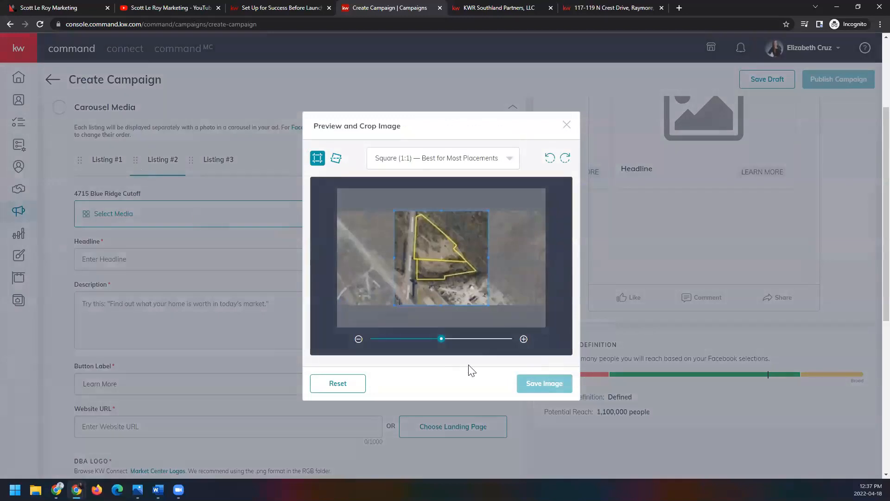
click(542, 396)
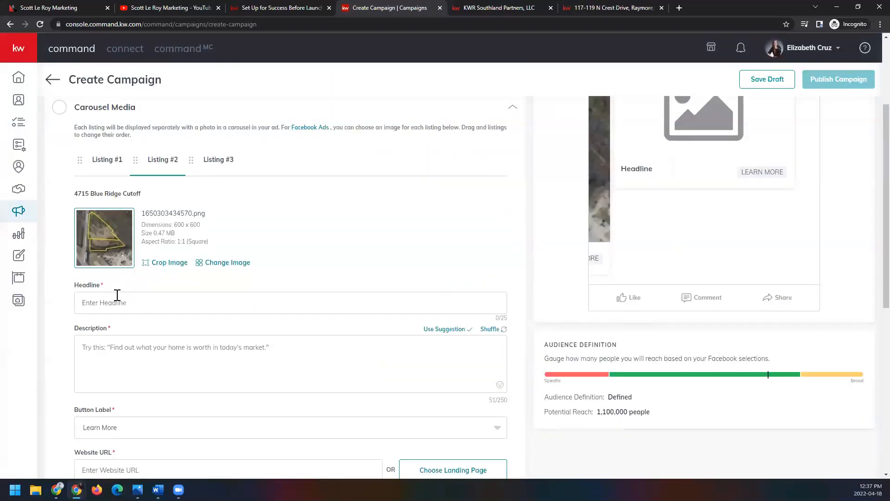
Step: Enter Listing #2's street address as its headline and "testtesttest" as its description, keeping Learn More as the button label
click(277, 366)
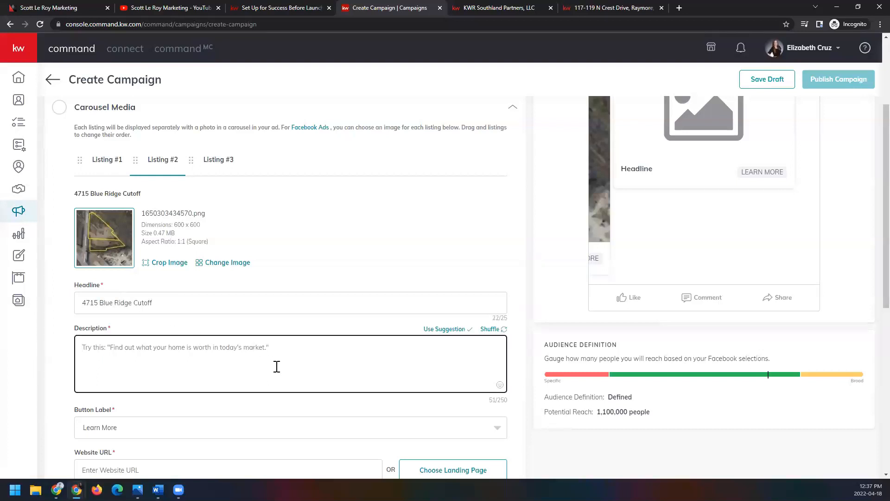
text(test)
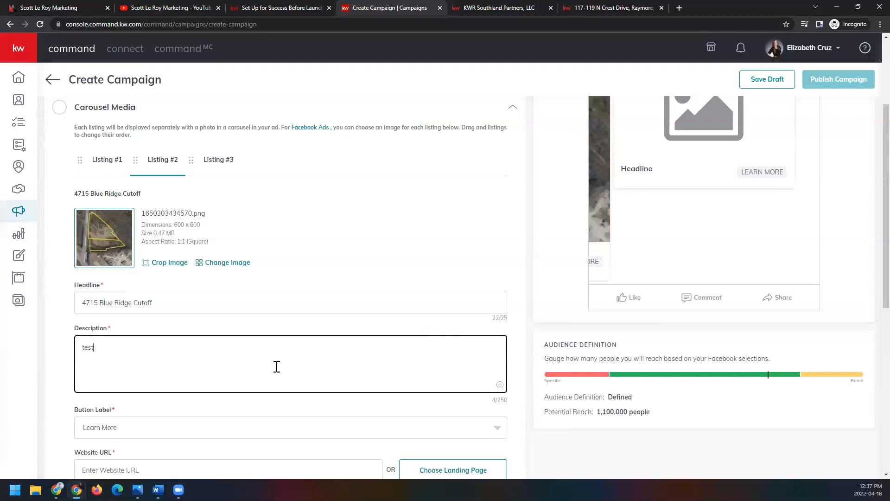
text(testtest)
scroll(277, 366, down, 3)
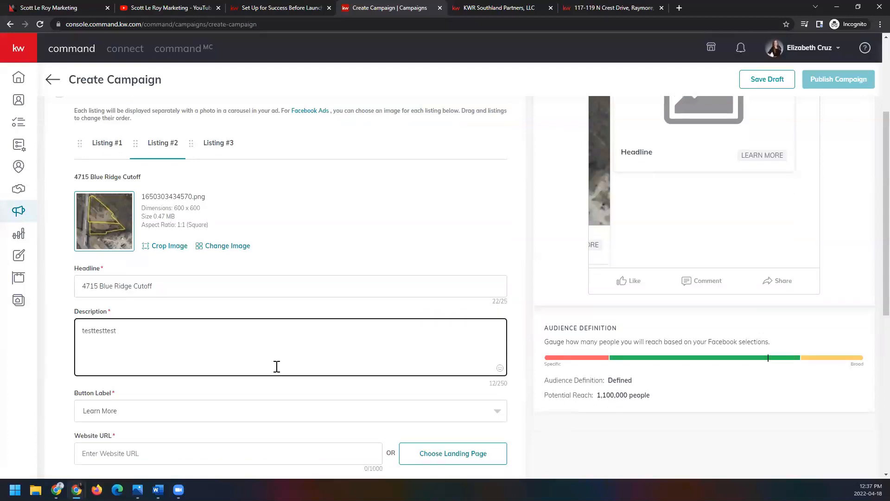
click(339, 292)
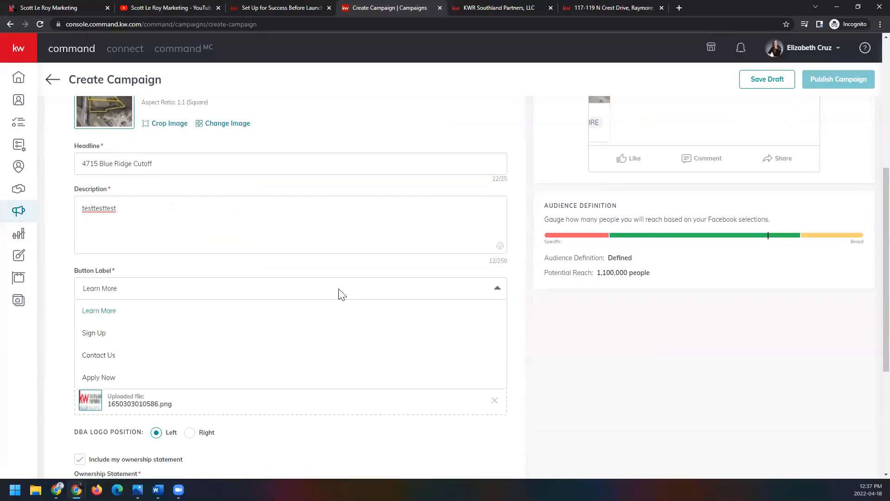
click(339, 294)
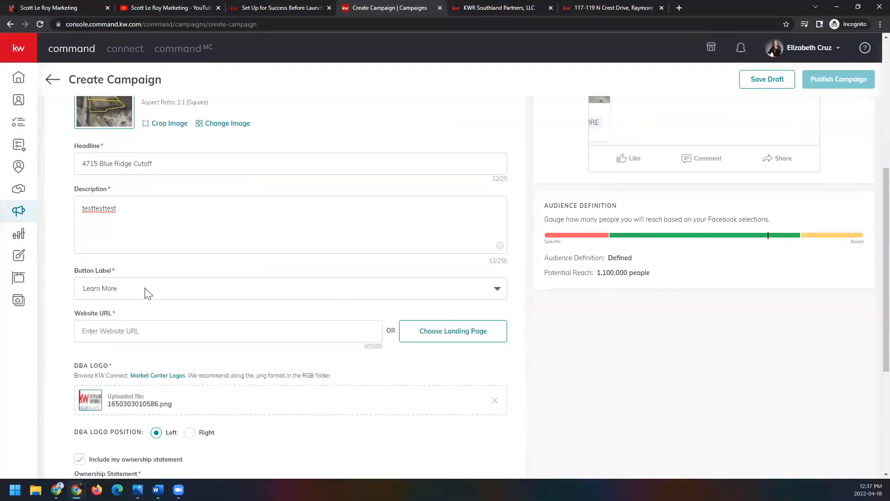
Step: Copy Listing #2's headline address, search for it on the agent's kw.com site, and open the suggested Kansas City property
triple_click(196, 163)
key(ctrl+c)
click(596, 8)
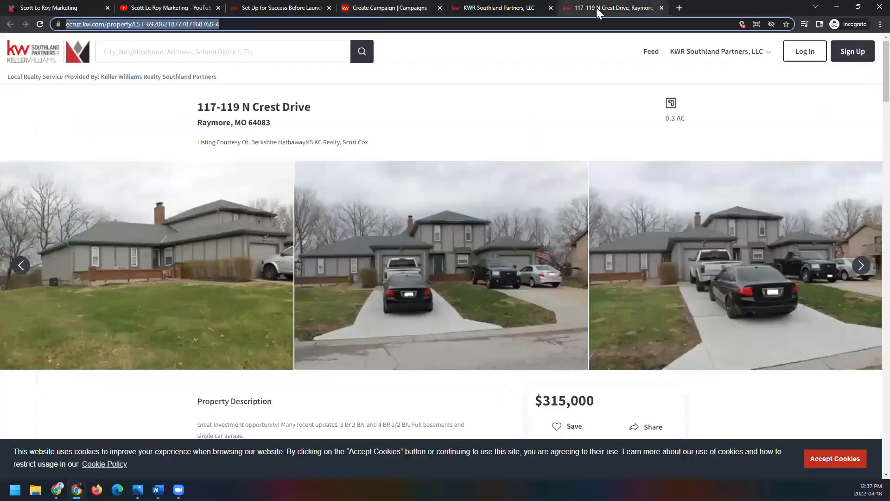
key(ctrl+v)
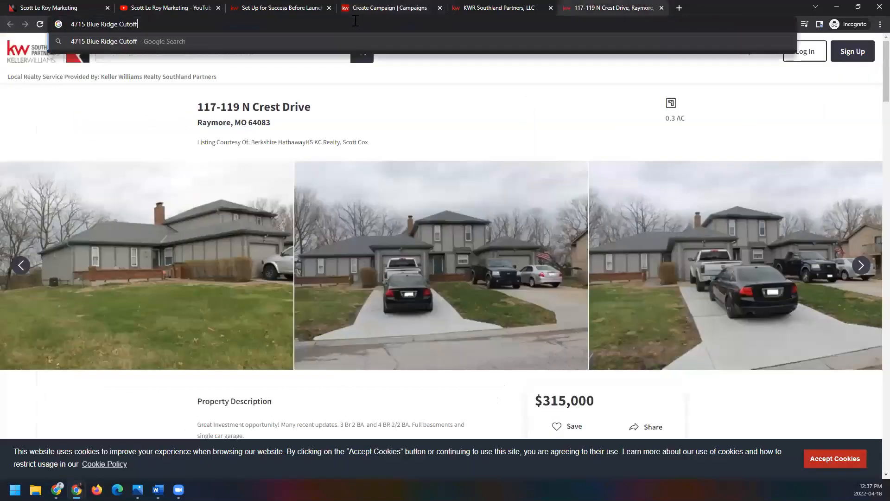
click(240, 70)
click(125, 59)
key(ctrl+v)
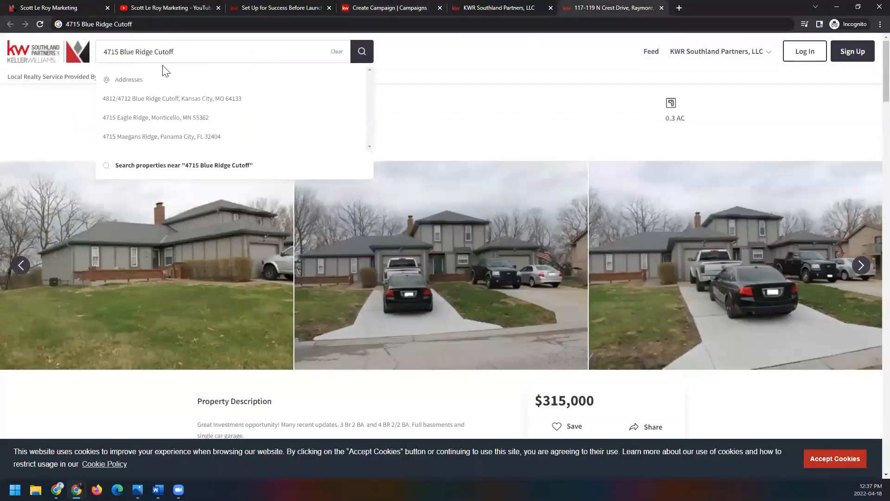
click(305, 105)
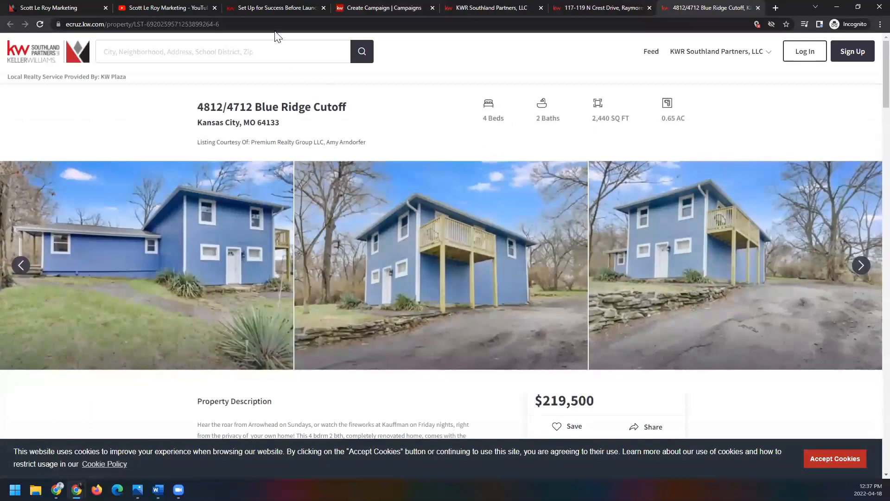
click(274, 25)
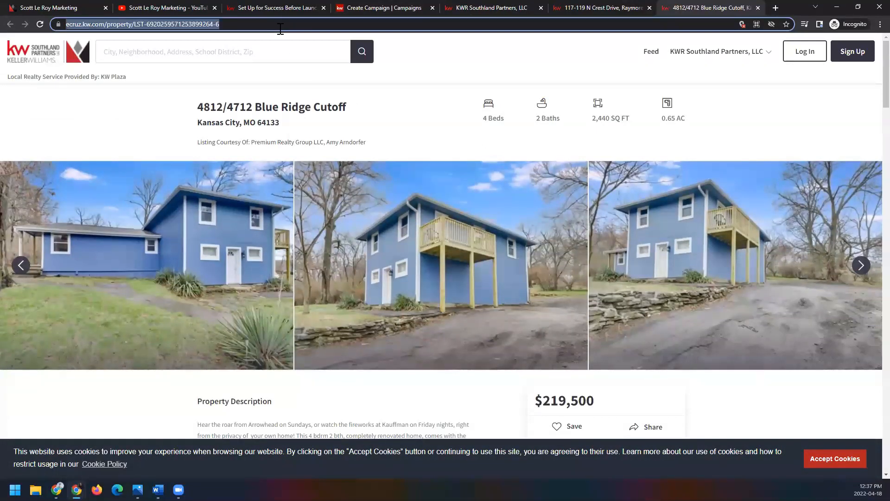
click(408, 8)
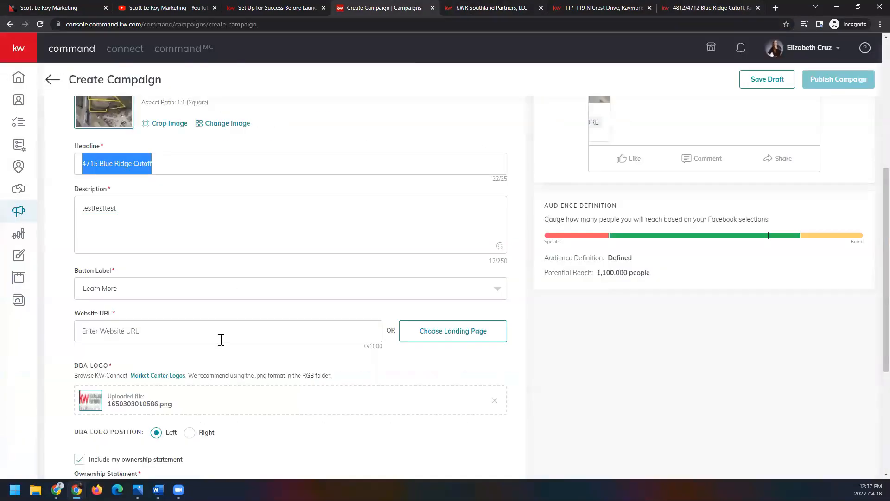
click(207, 333)
key(ctrl+v)
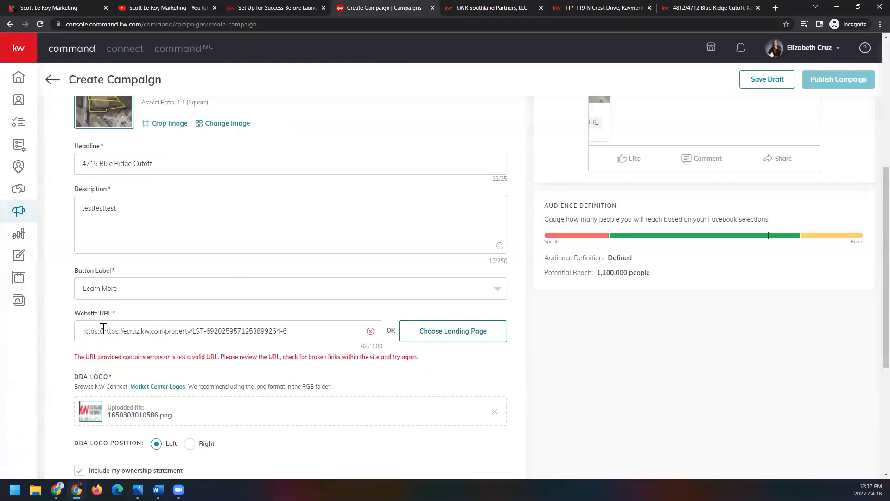
drag(103, 331, 72, 332)
key(BackSpace)
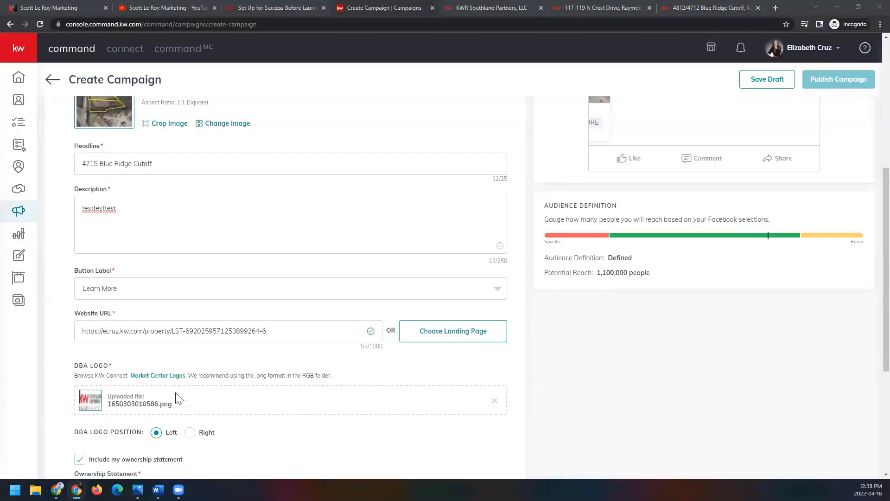
scroll(225, 445, down, 2)
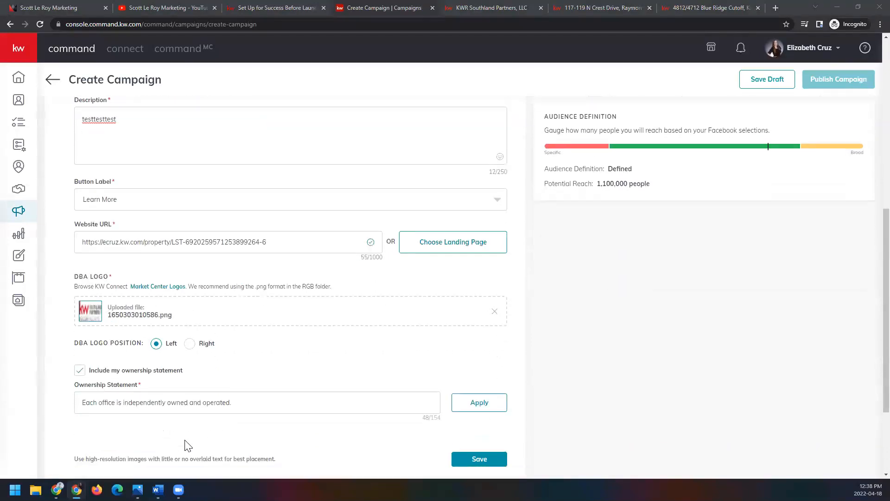
scroll(252, 414, up, 2)
scroll(252, 414, up, 6)
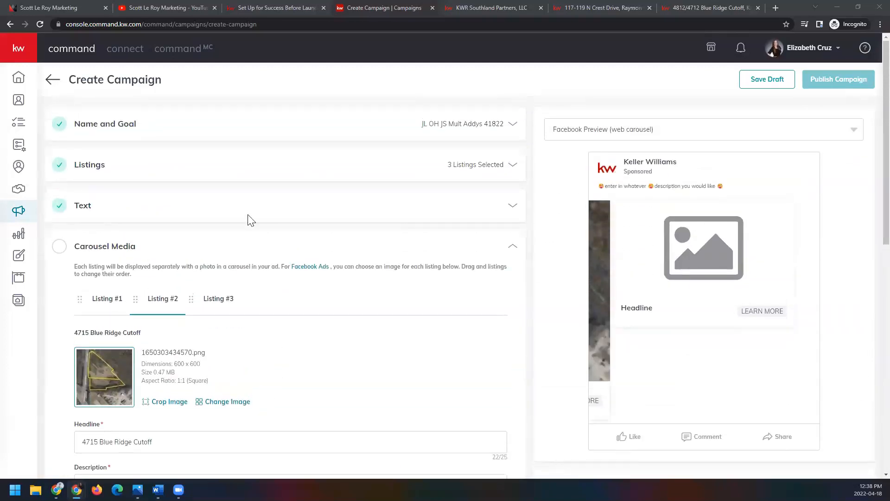
Step: Add the first exterior house photo from the listing as Listing #3's media, saved with the Square (1:1) crop
click(219, 302)
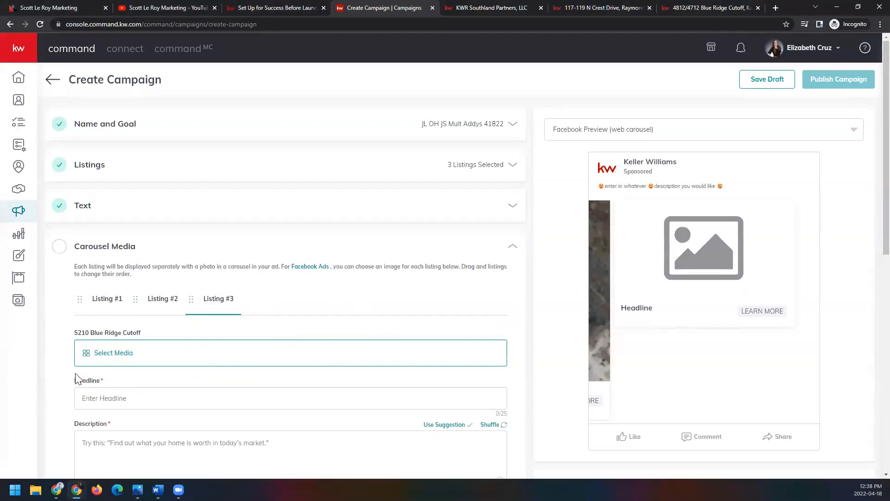
scroll(70, 381, down, 2)
scroll(70, 381, up, 1)
click(144, 309)
click(321, 150)
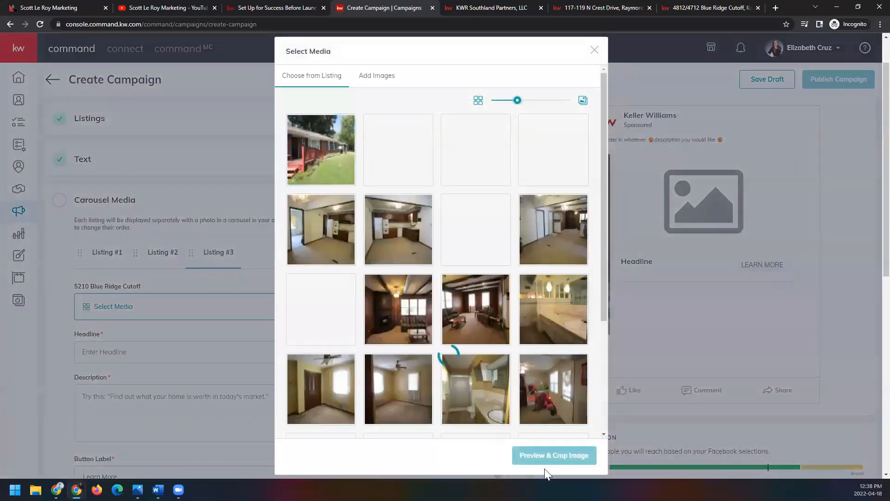
click(538, 457)
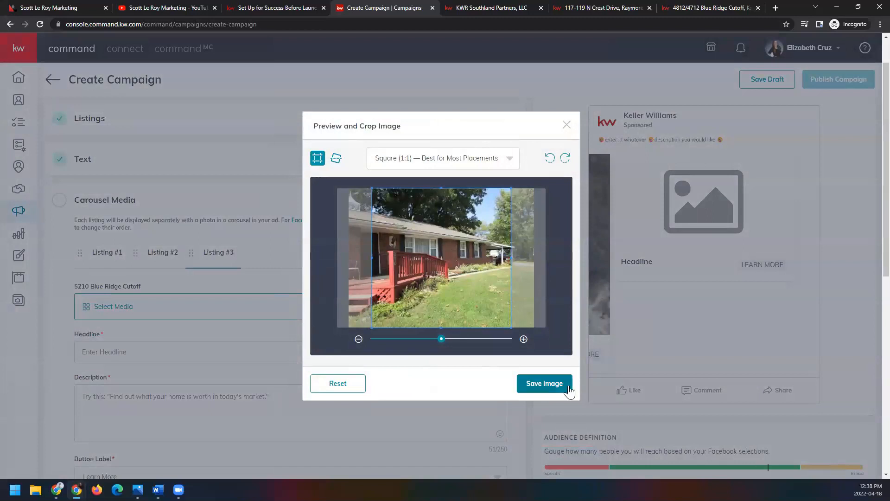
click(559, 384)
Step: Copy Listing #3's street address into both its headline and its description
scroll(130, 283, down, 2)
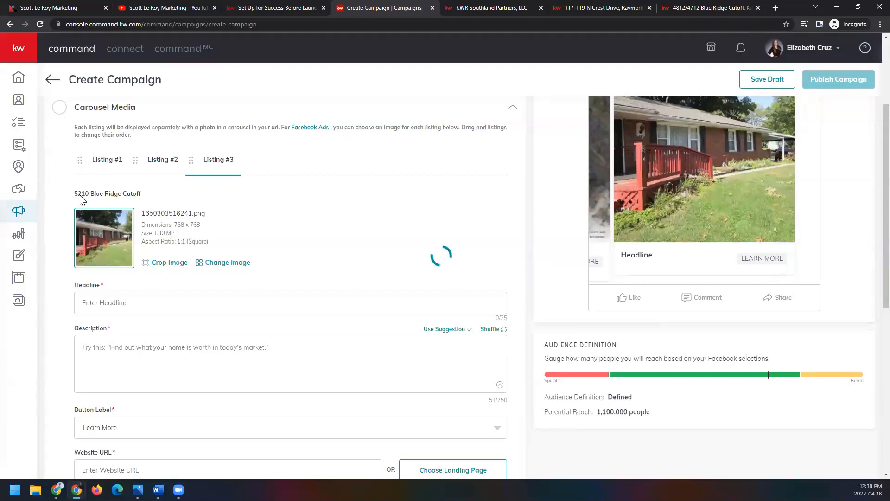
drag(75, 193, 142, 206)
click(113, 195)
drag(75, 193, 142, 196)
key(ctrl+c)
click(163, 303)
key(ctrl+v)
click(180, 362)
key(ctrl+v)
Step: Search for Listing #3's street address on the agent's kw.com site and open the suggested Bulverde, TX property
scroll(47, 362, down, 3)
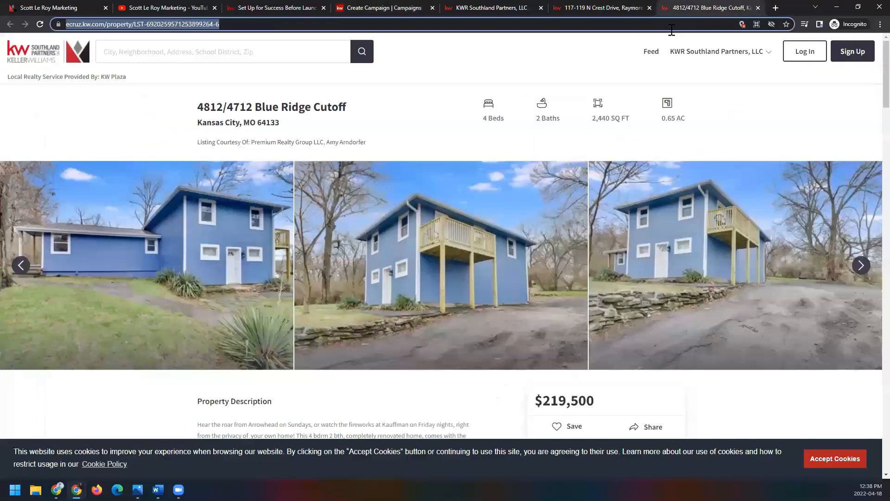
click(709, 7)
click(152, 54)
key(ctrl+v)
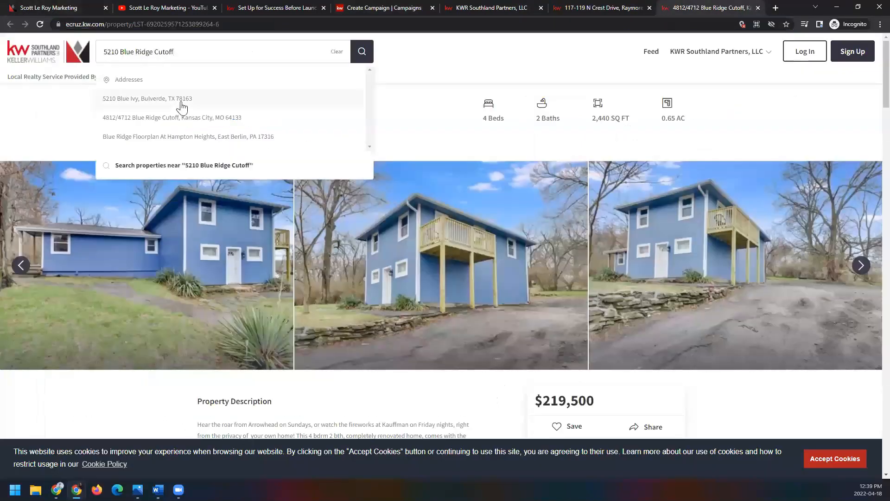
click(243, 99)
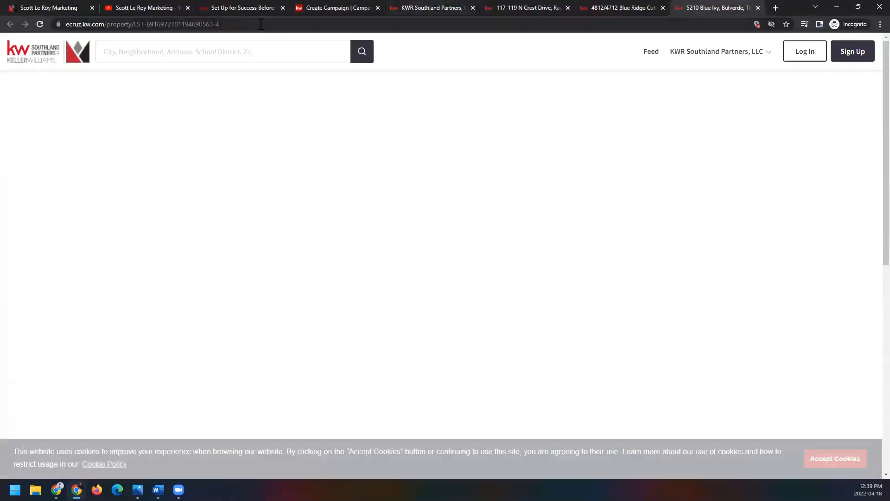
Step: Copy the Bulverde property page's web address into Listing #3's Website URL in the campaign, replacing the default prefix
click(261, 24)
click(342, 7)
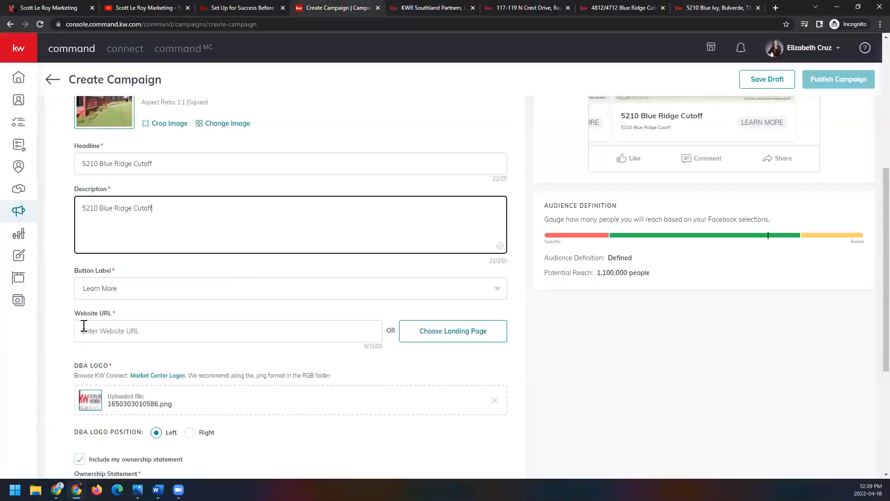
click(84, 327)
drag(125, 331, 56, 335)
key(ctrl+v)
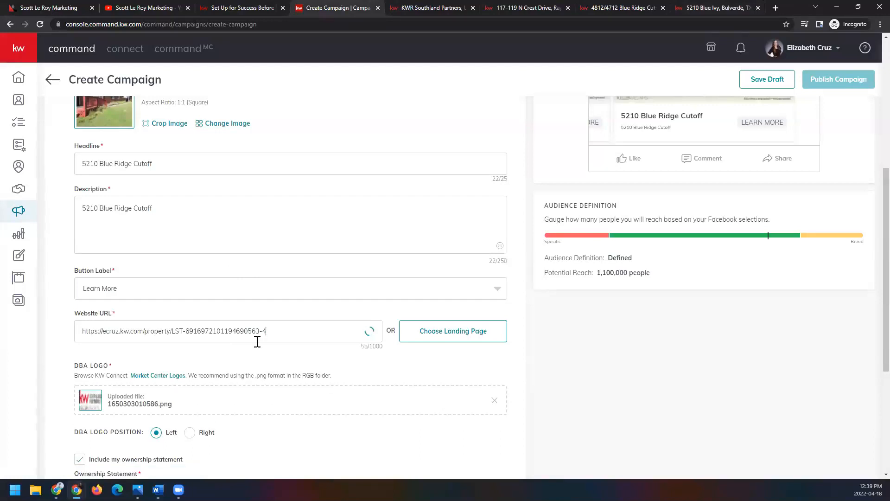
Step: Review Listing #3's content and ad preview, and save the carousel media section
scroll(257, 342, up, 2)
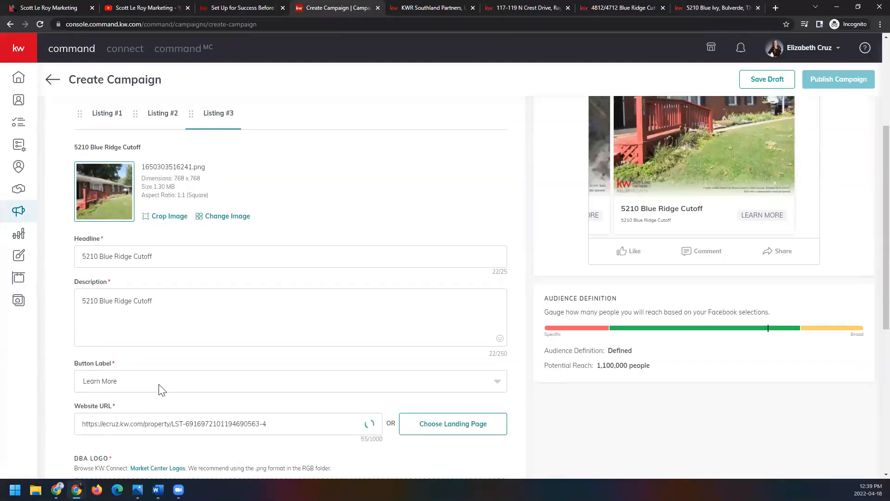
scroll(159, 385, up, 1)
scroll(160, 384, down, 1)
scroll(160, 384, up, 3)
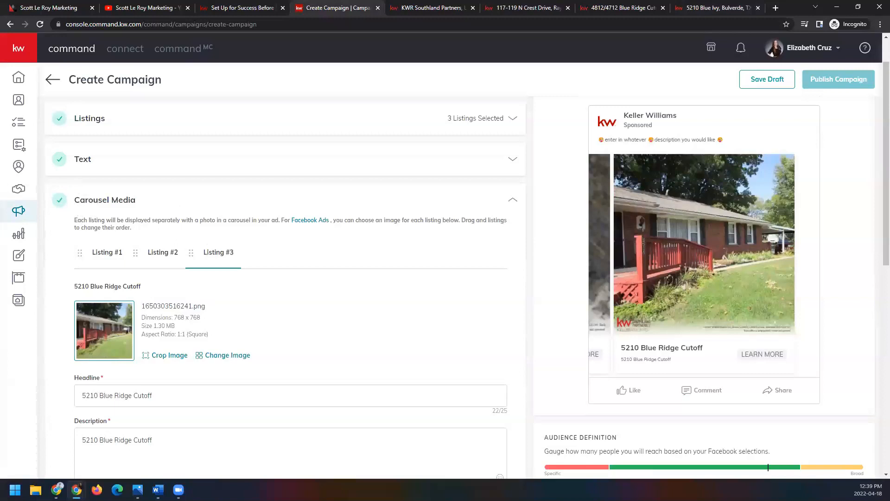
scroll(440, 302, down, 7)
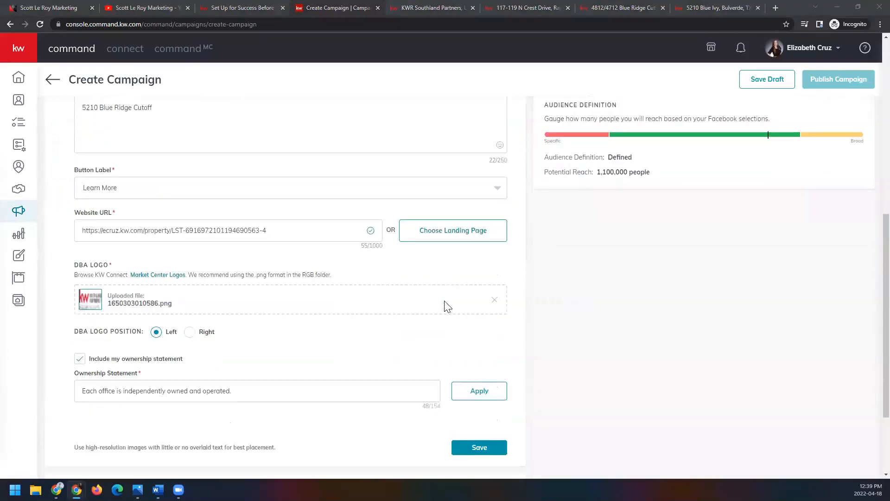
scroll(446, 306, down, 2)
click(479, 332)
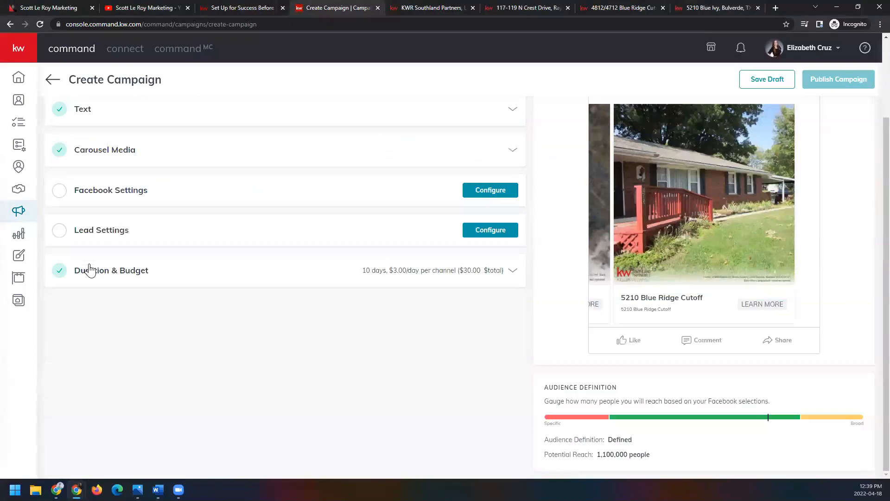
Step: Configure the Facebook settings with the agent's own account and their KW Southland Partners real estate page
scroll(288, 346, up, 2)
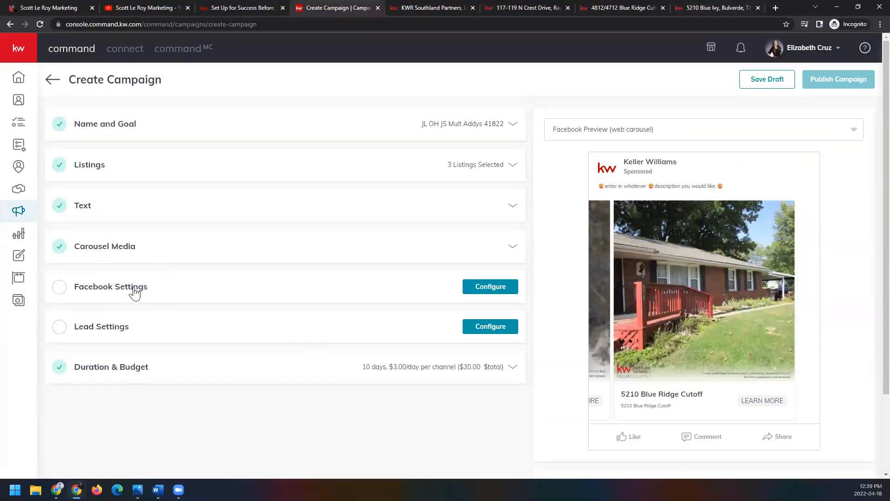
click(491, 287)
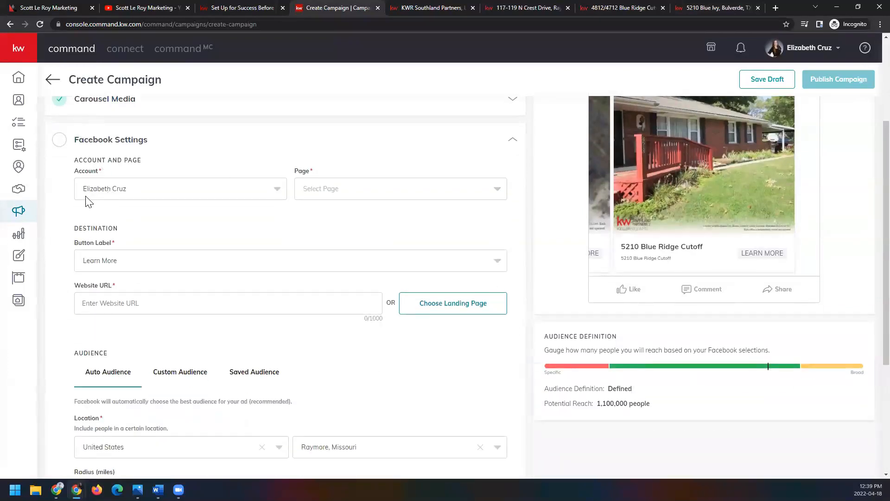
click(270, 194)
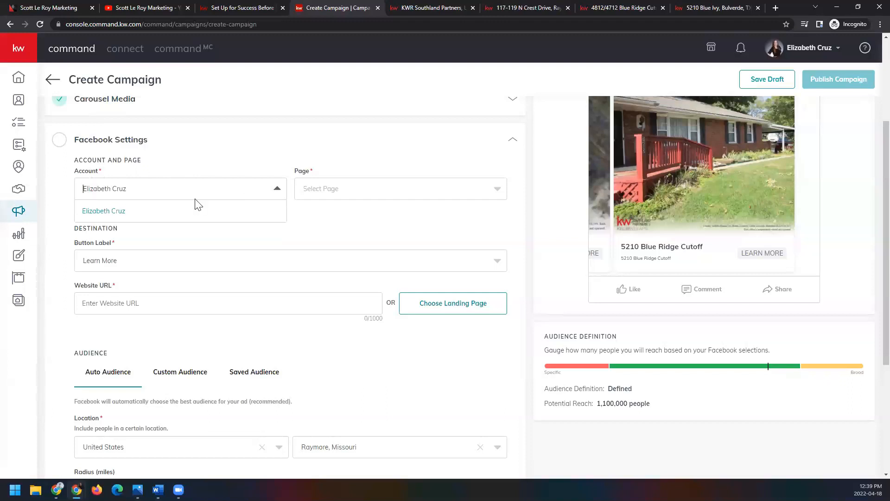
click(262, 197)
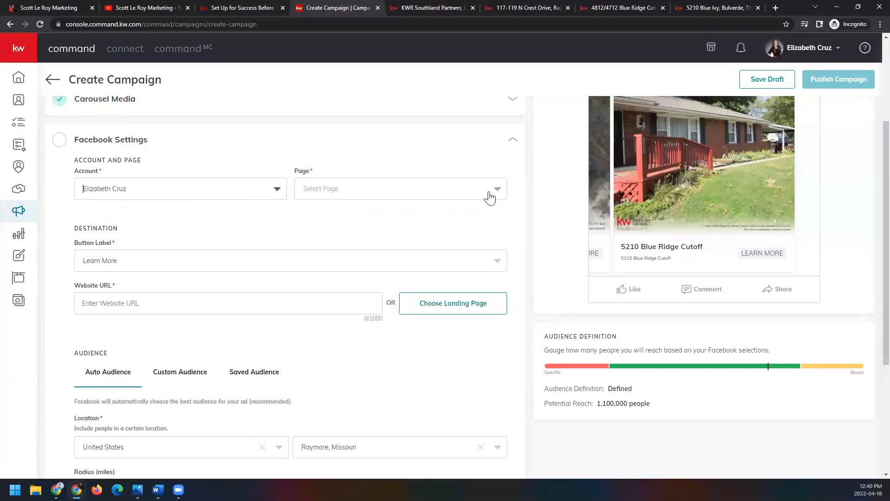
click(490, 198)
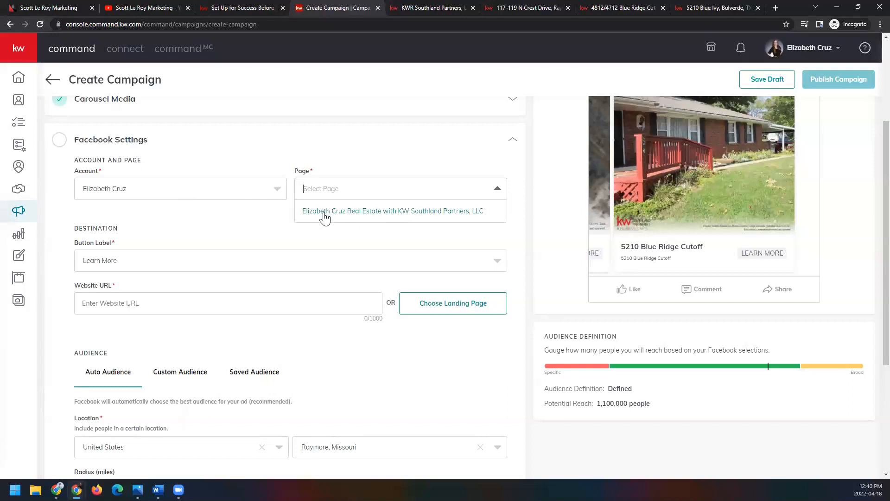
click(363, 212)
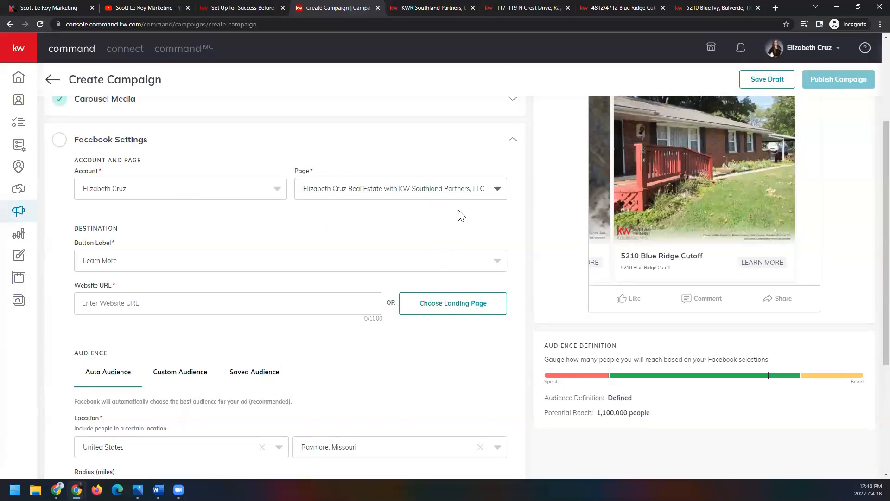
Step: Keep Learn More as the ad destination's button label and enter the agent's kw.com site address as the Website URL
scroll(460, 215, down, 1)
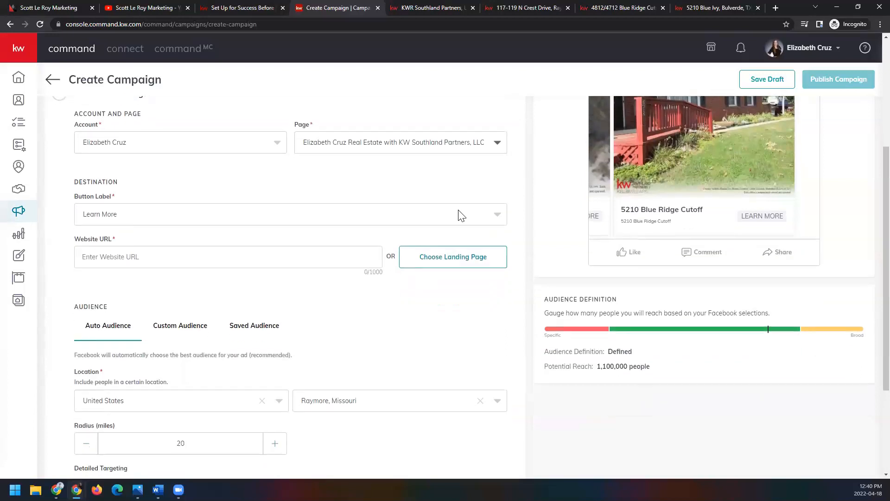
click(132, 215)
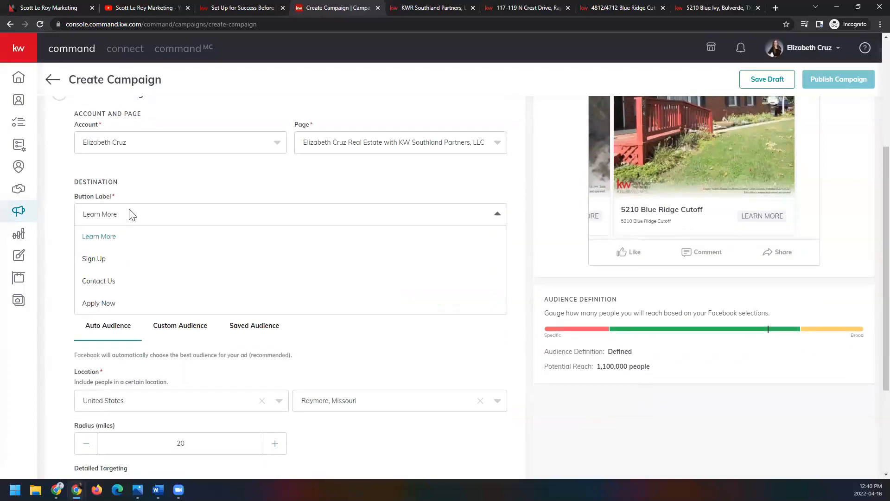
click(132, 215)
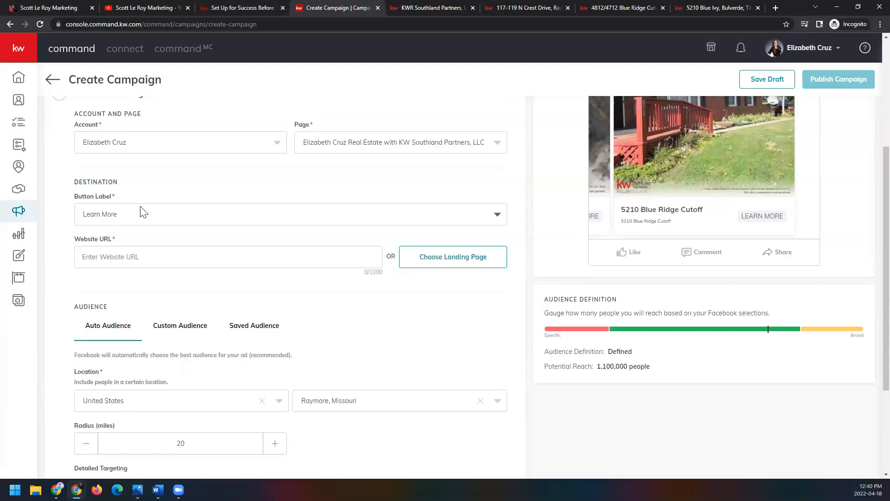
click(196, 257)
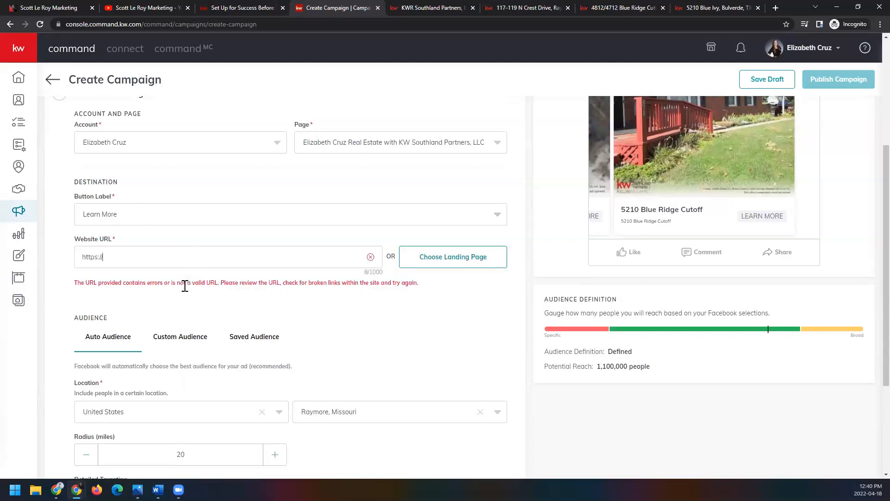
text(ecruz.kw.com)
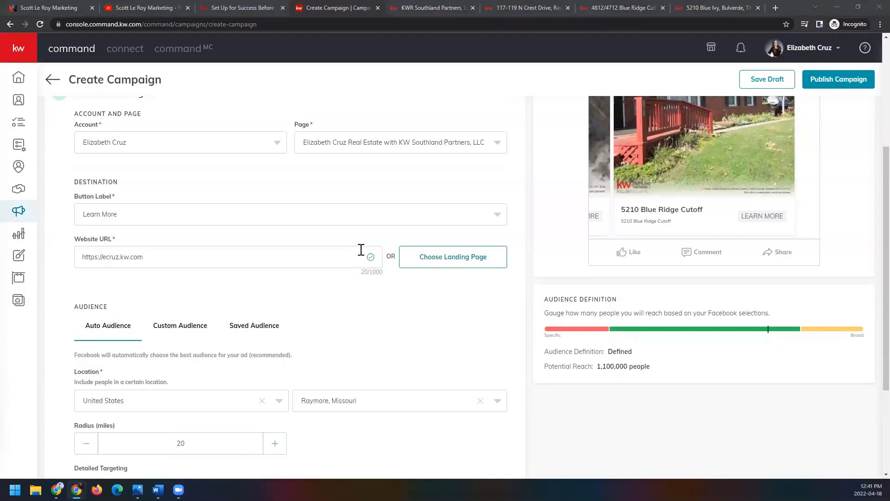
Step: Try audience radii of 15 miles and 50 miles around Raymore, Missouri
scroll(436, 257, down, 2)
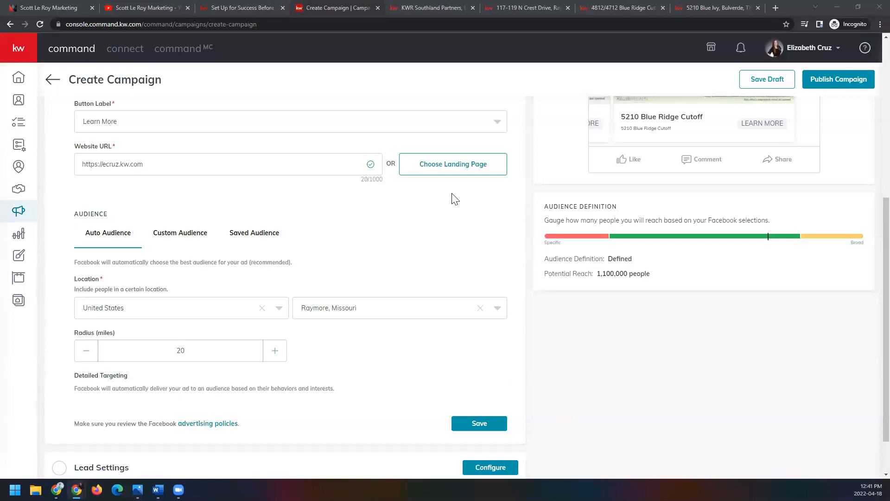
scroll(532, 302, up, 6)
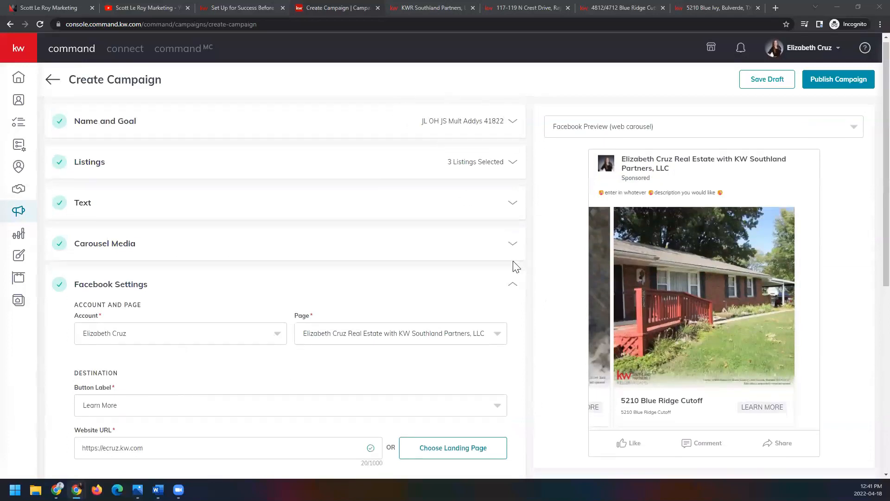
scroll(513, 264, down, 7)
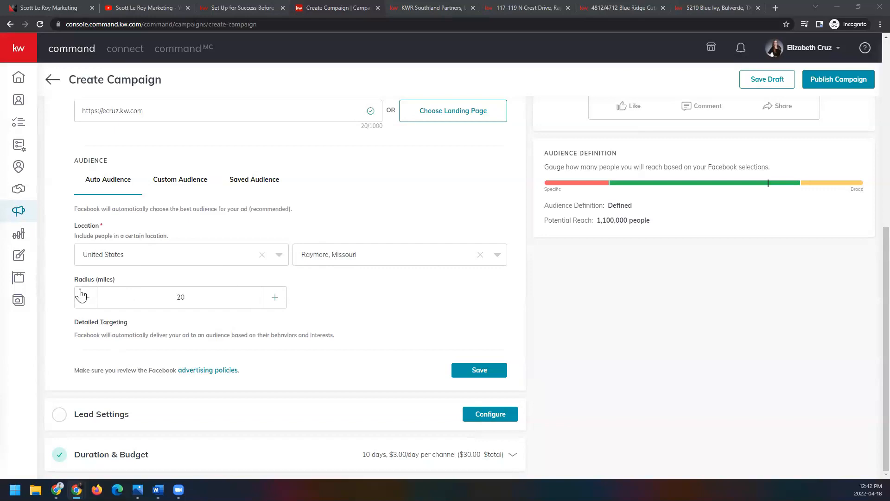
drag(224, 299, 98, 299)
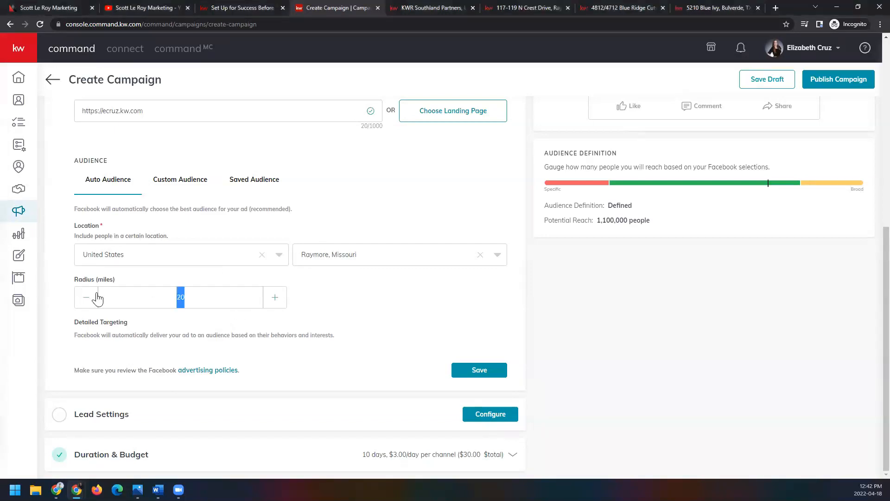
text(15)
click(276, 299)
click(275, 300)
click(276, 299)
drag(205, 293, 149, 298)
text(50)
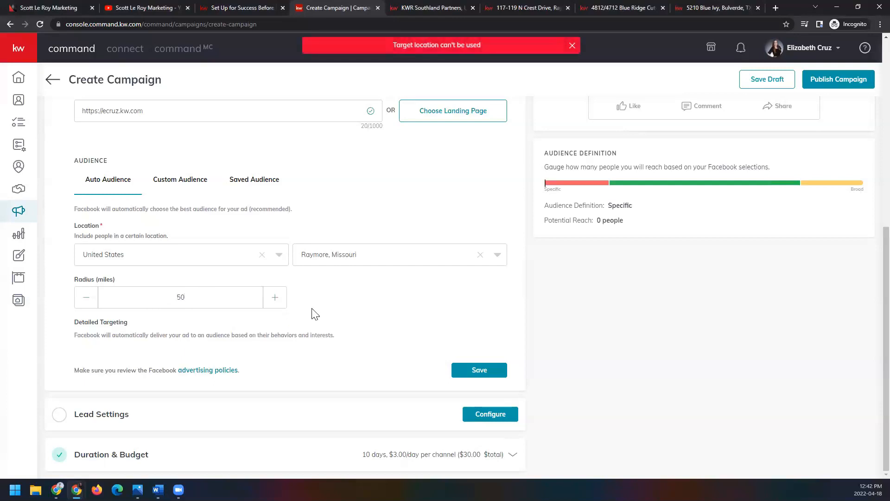
Step: Set the auto audience radius to 24 miles and check the audience's potential reach
drag(183, 296, 170, 294)
text(24)
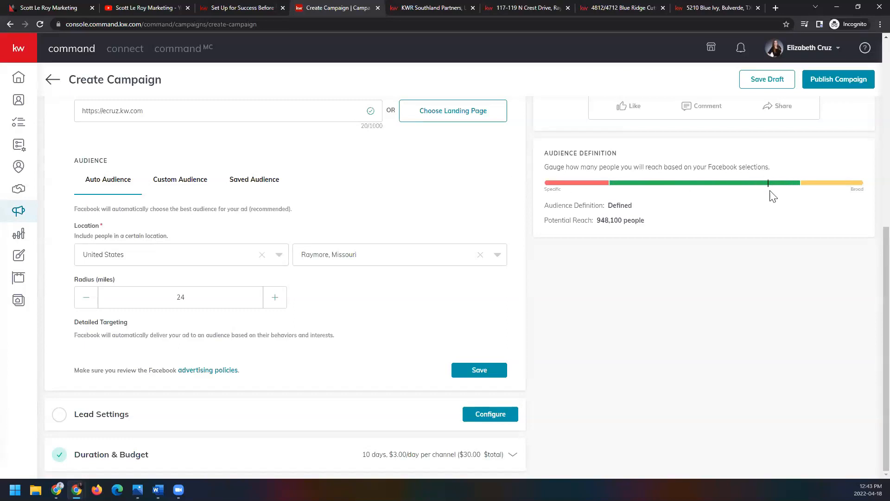
drag(545, 221, 670, 236)
click(600, 247)
Step: Switch the ad to a custom audience and select the Real estate investing interest for its detailed targeting
click(177, 182)
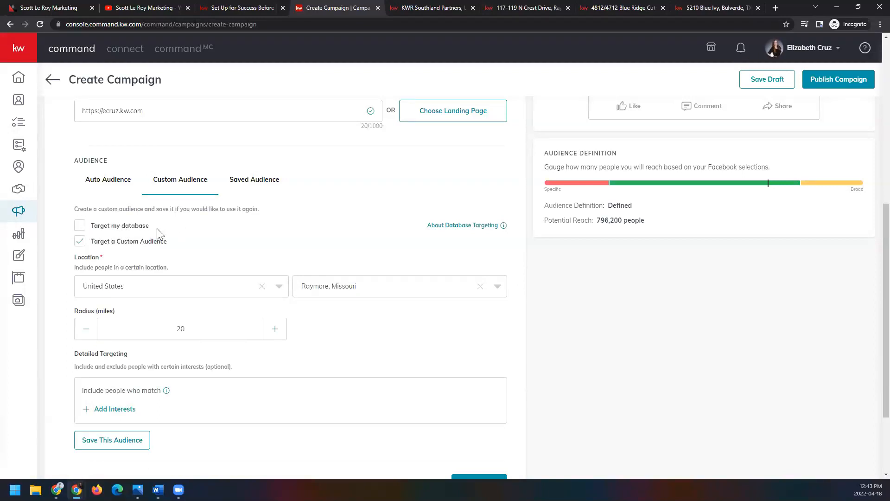
mouse_move(482, 229)
scroll(177, 324, down, 2)
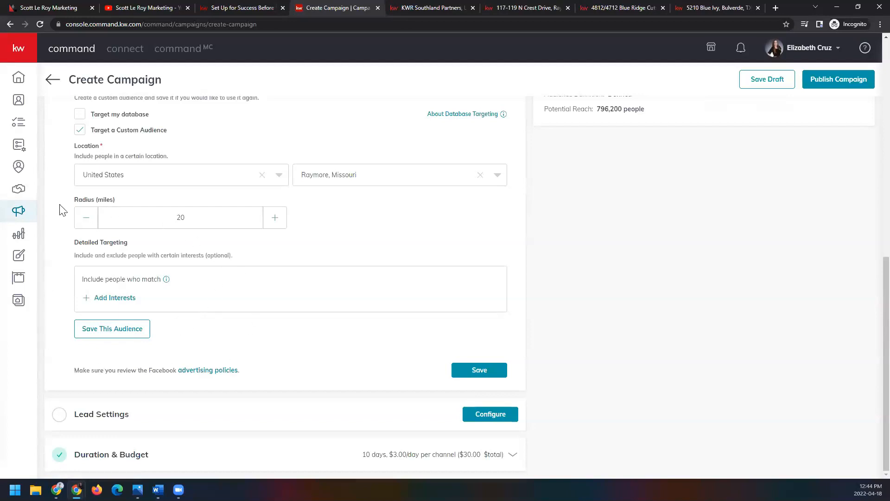
click(108, 300)
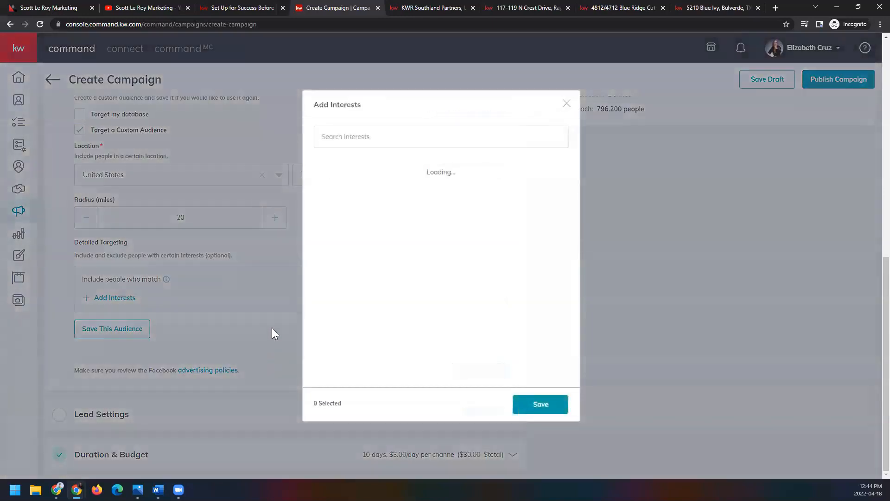
click(349, 139)
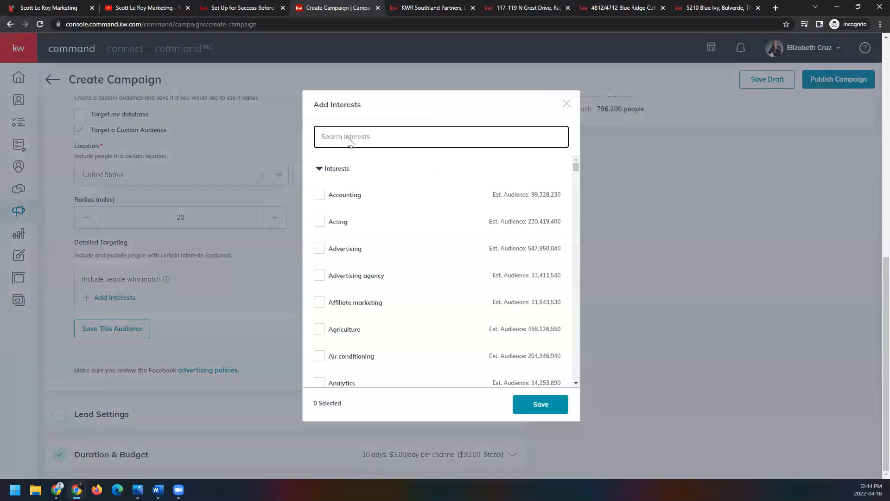
text(real estaete)
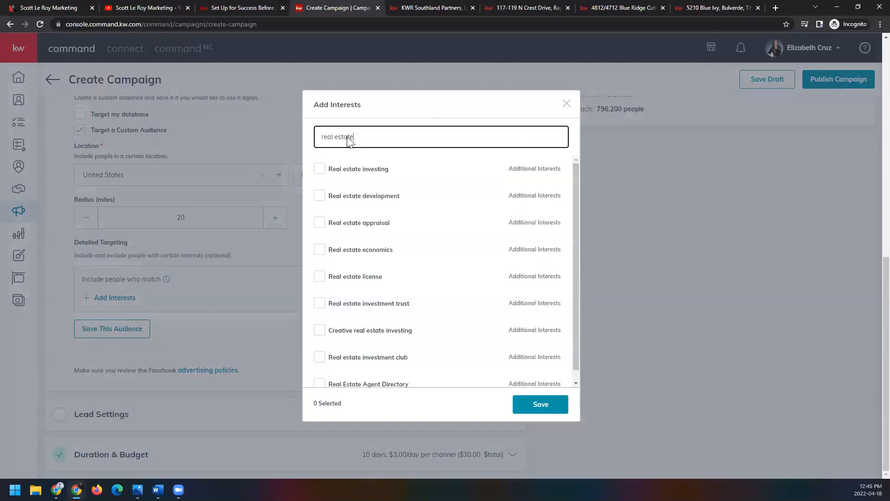
mouse_move(321, 278)
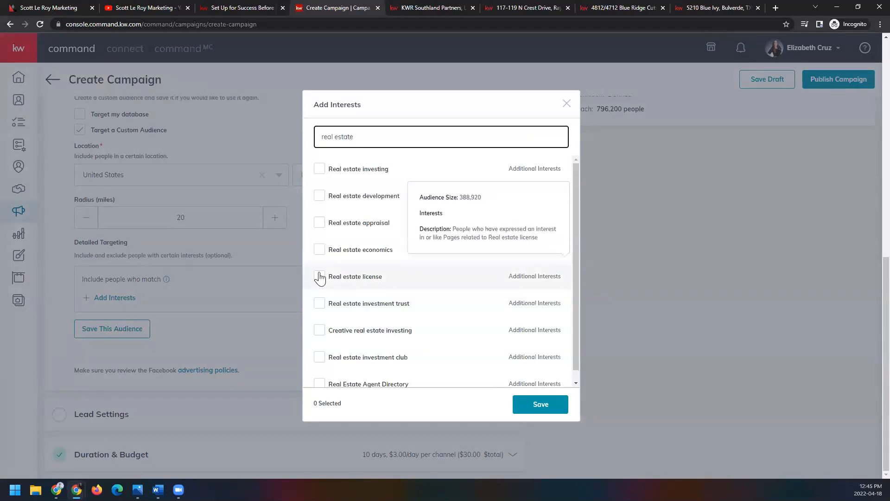
click(320, 169)
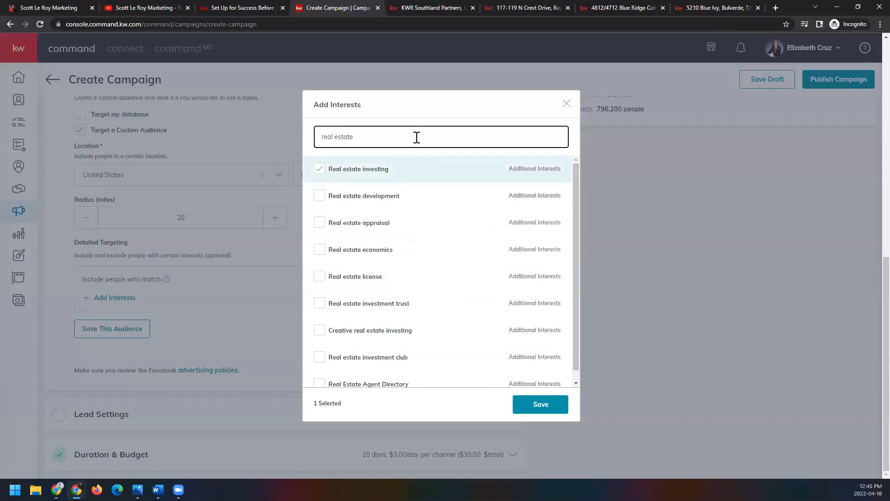
Step: Search the available interests for luxury
triple_click(416, 137)
text(luxury)
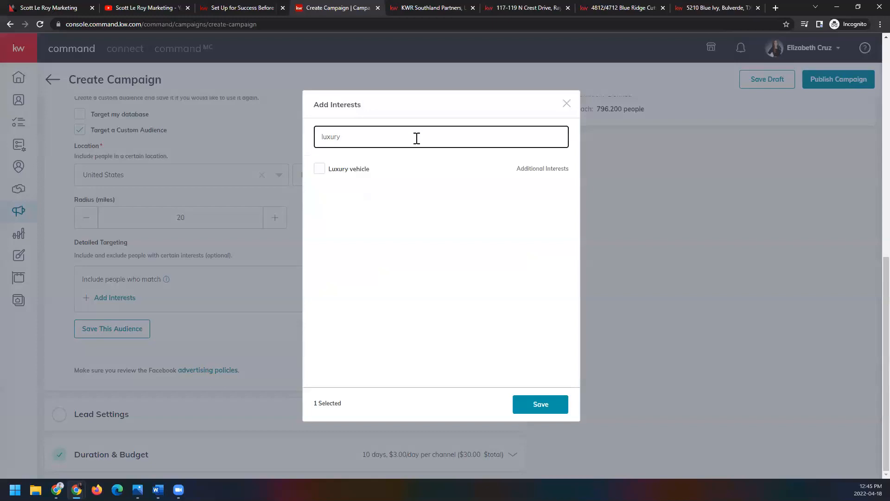
key(BackSpace)
key(BackSpace)
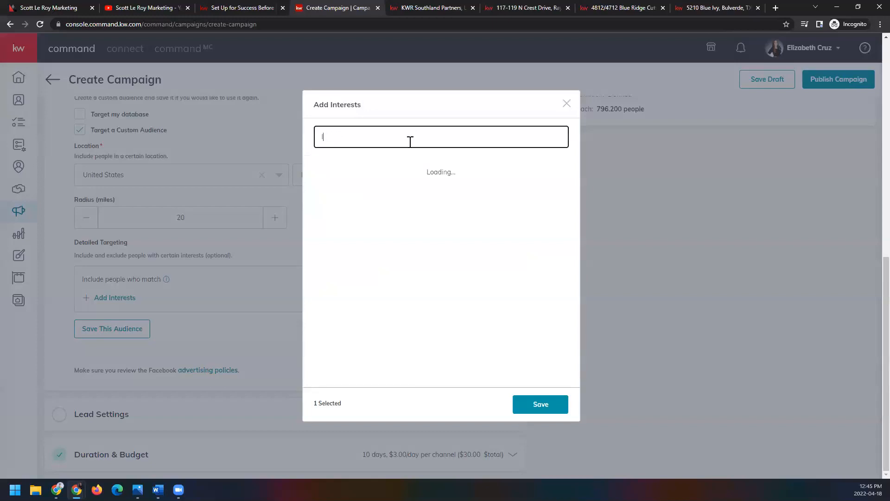
Step: Find and select the Commercial property and Real estate development interests for the custom audience
text(commercial)
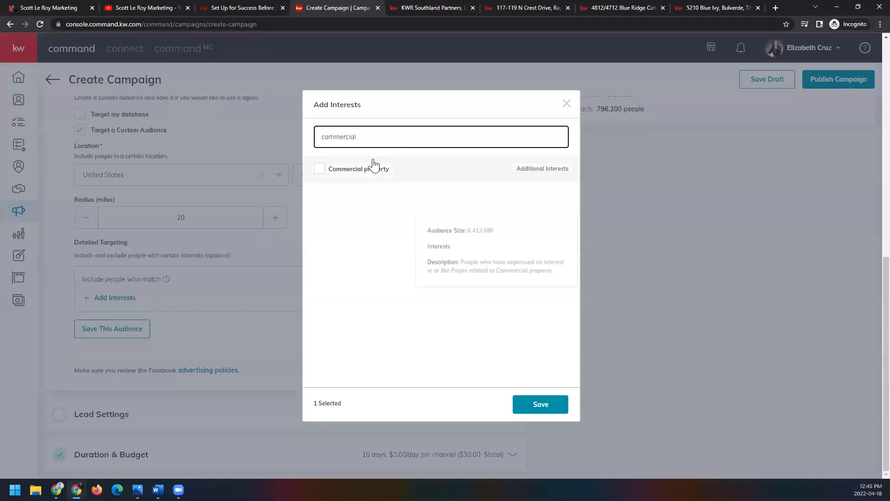
click(319, 169)
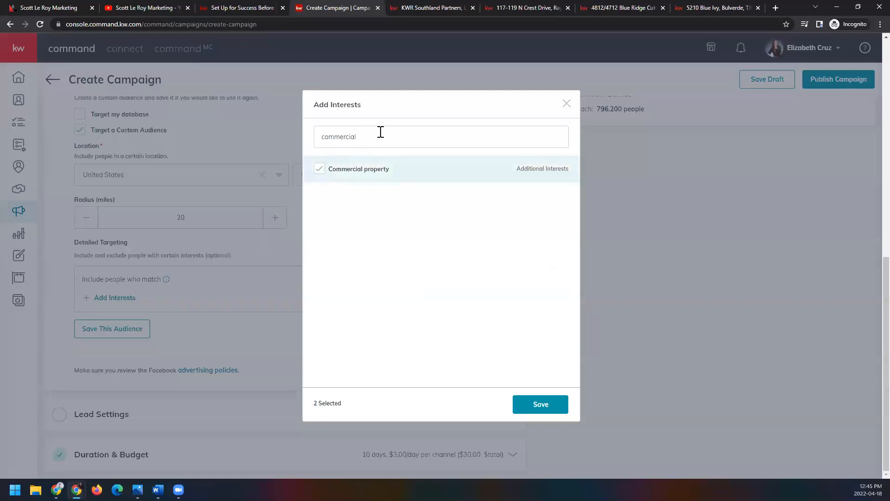
drag(380, 135, 285, 144)
text(real estate)
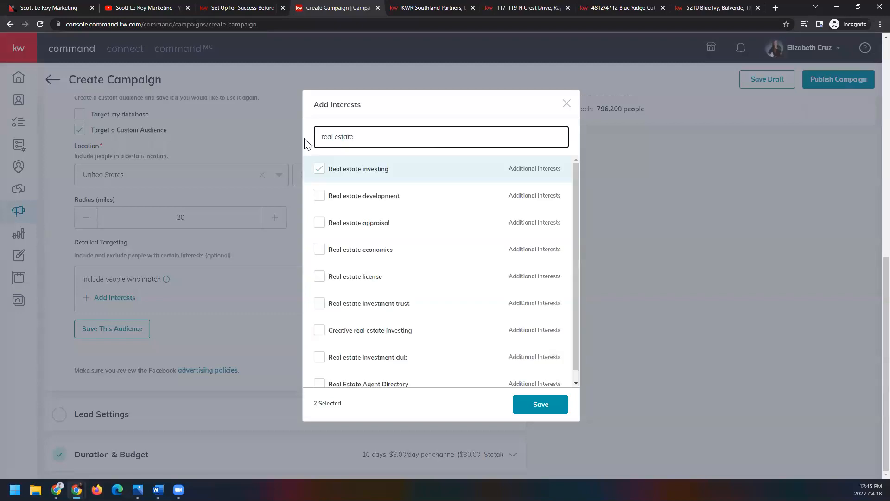
click(319, 208)
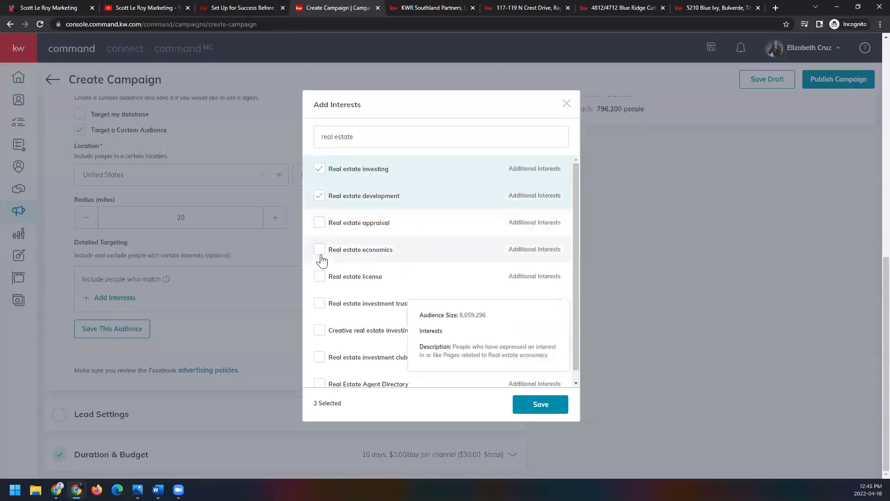
Step: Search the interests for realtor and select realtor.com
drag(353, 139, 280, 130)
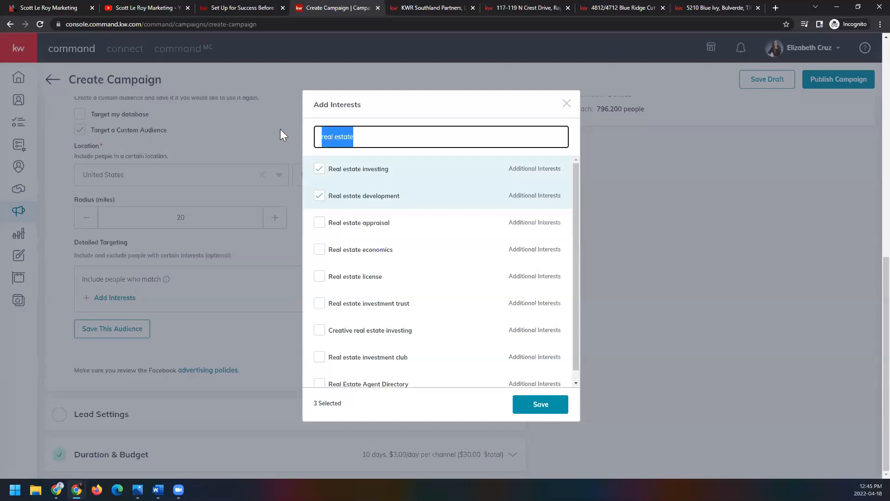
text(realtor)
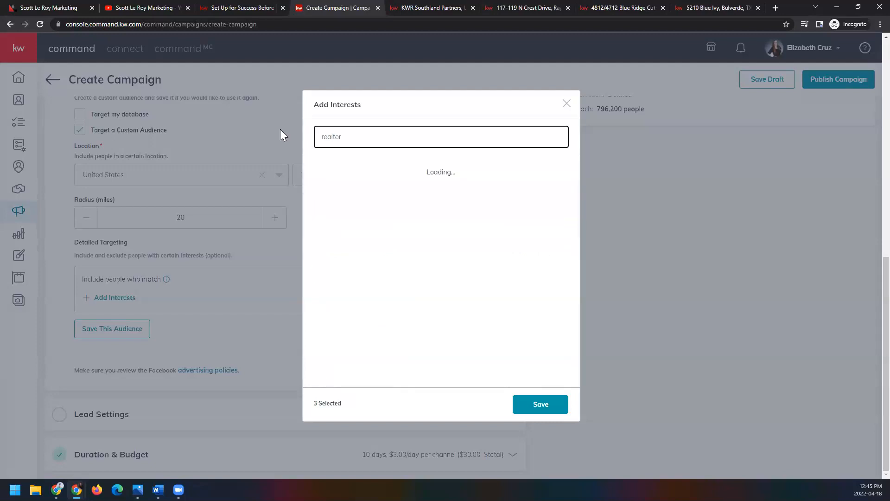
click(320, 169)
Step: Search the interests for zillow and select Zillow
click(367, 131)
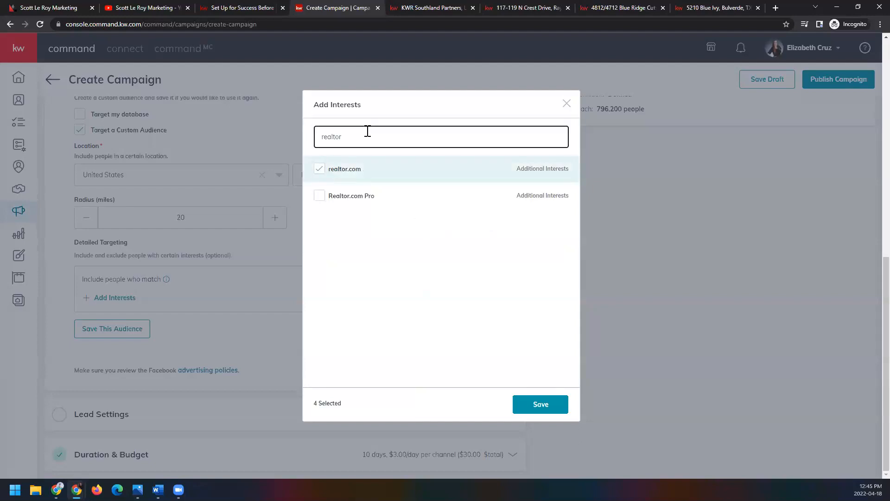
key(BackSpace)
key(BackSpace)
key(BackSpace)
key(BackSpace)
key(BackSpace)
key(BackSpace)
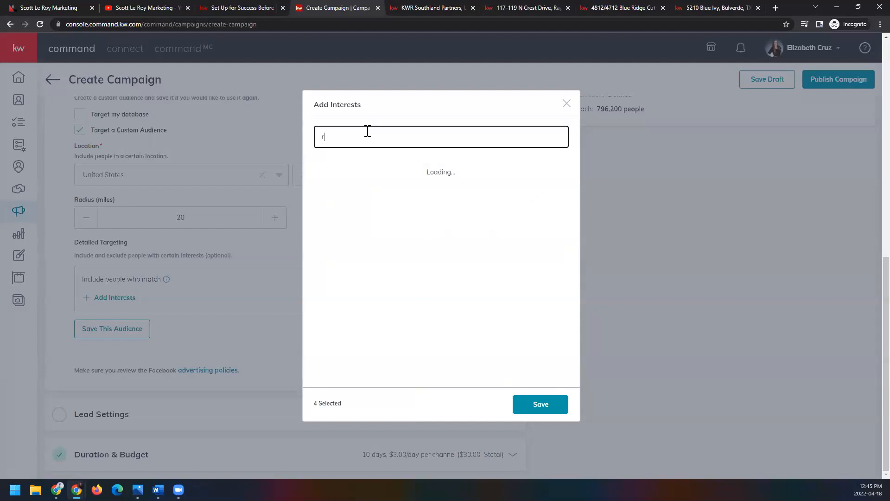
key(BackSpace)
text(zillow)
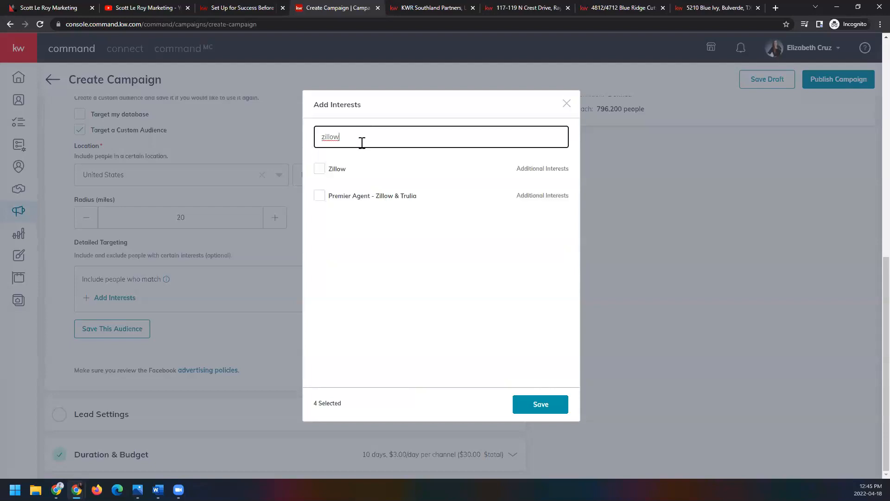
click(322, 171)
Step: Select the Trulia interest as well and save the chosen interests to the custom audience
drag(341, 137, 295, 132)
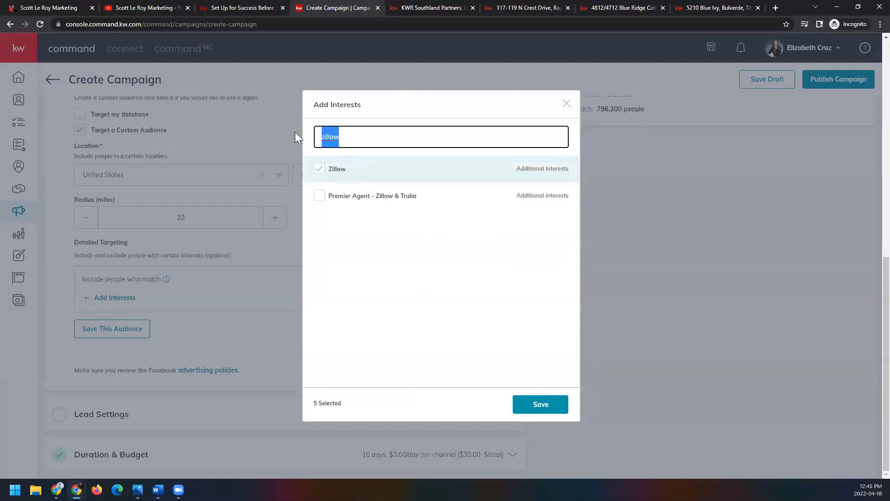
text(trulia)
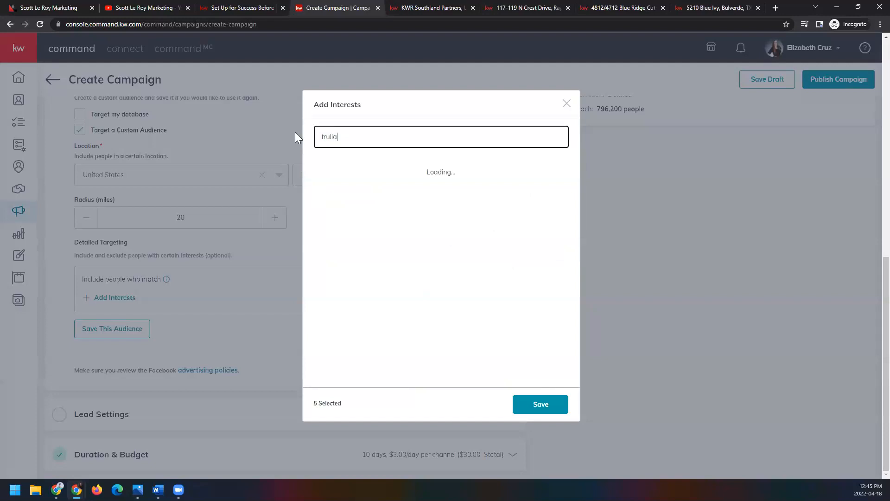
click(319, 169)
mouse_move(358, 199)
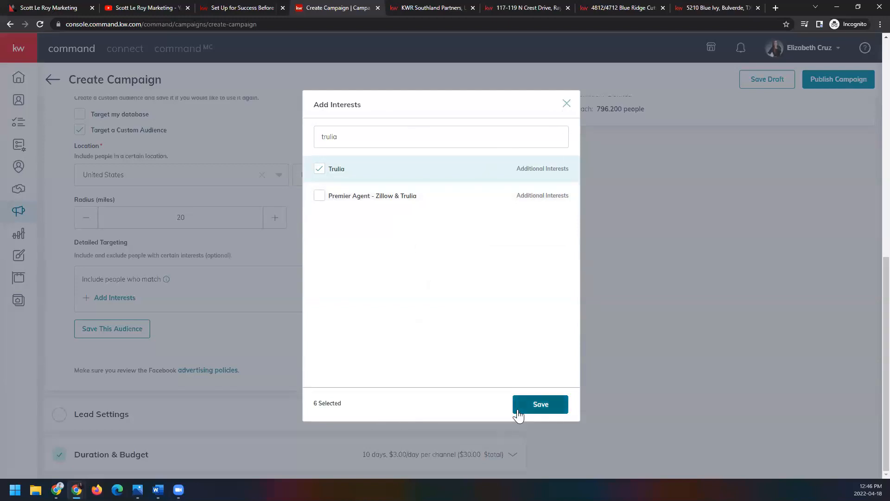
click(561, 404)
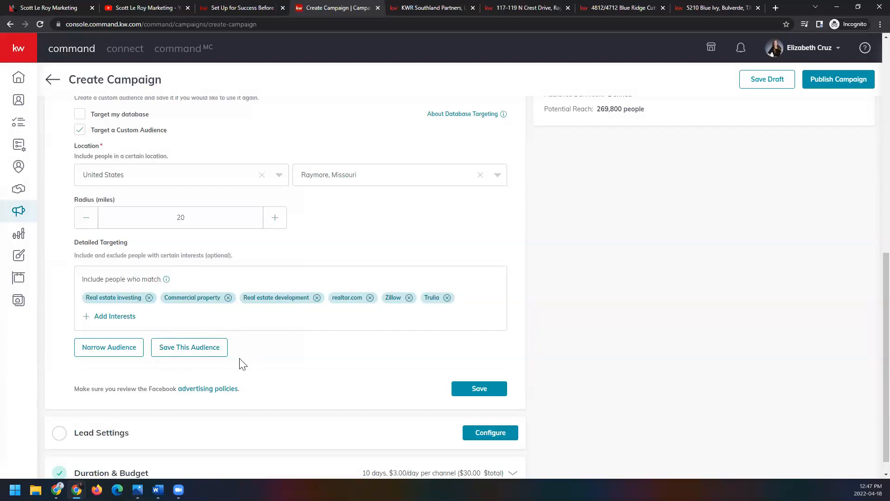
Step: Save this custom audience for reuse under the name Class
scroll(242, 364, up, 1)
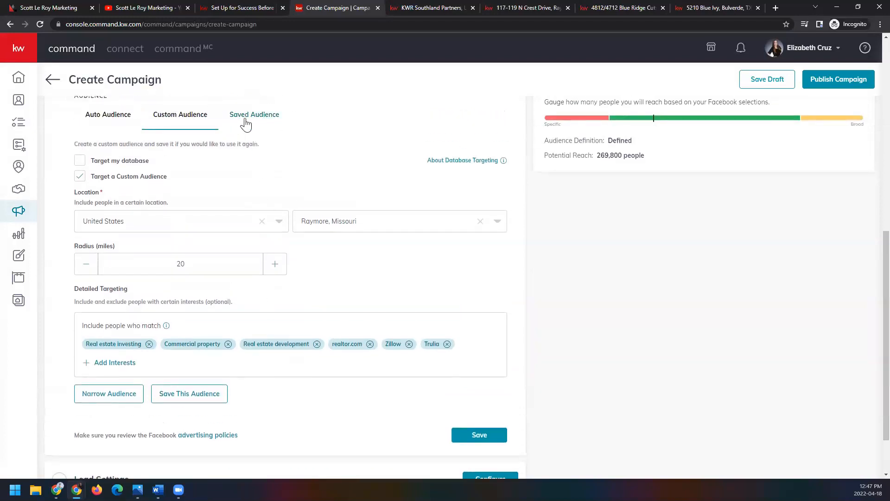
click(219, 395)
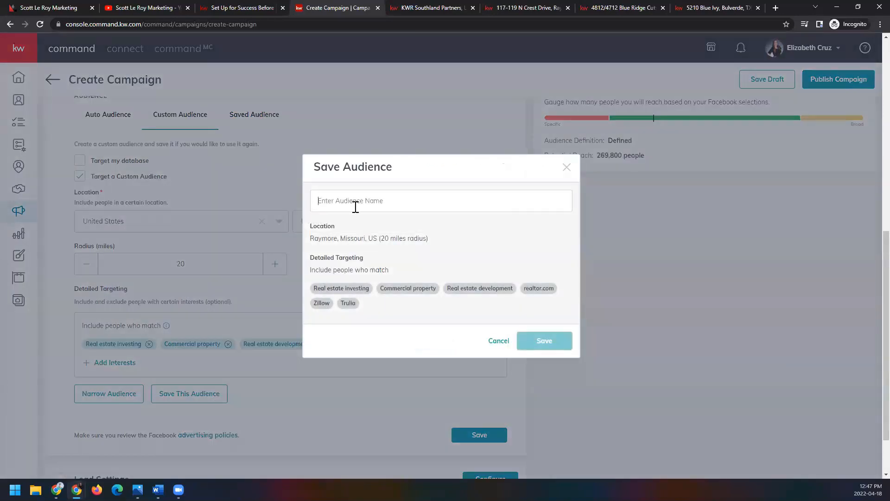
text(Class)
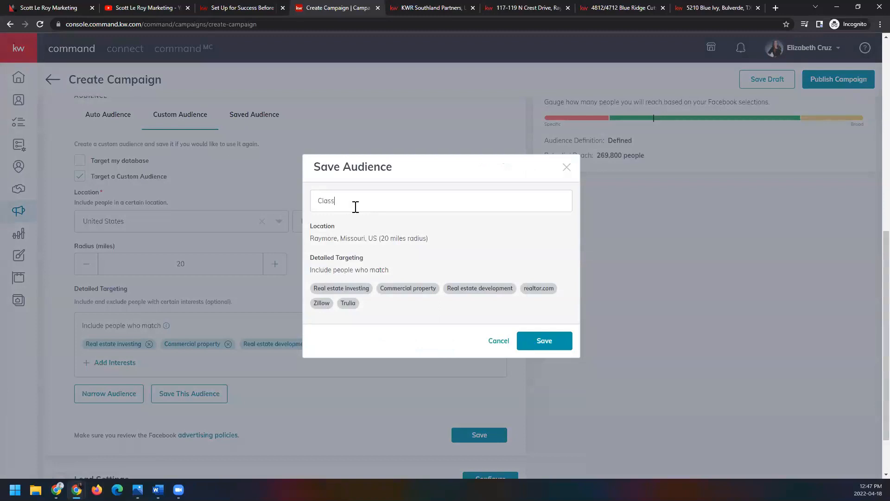
click(529, 338)
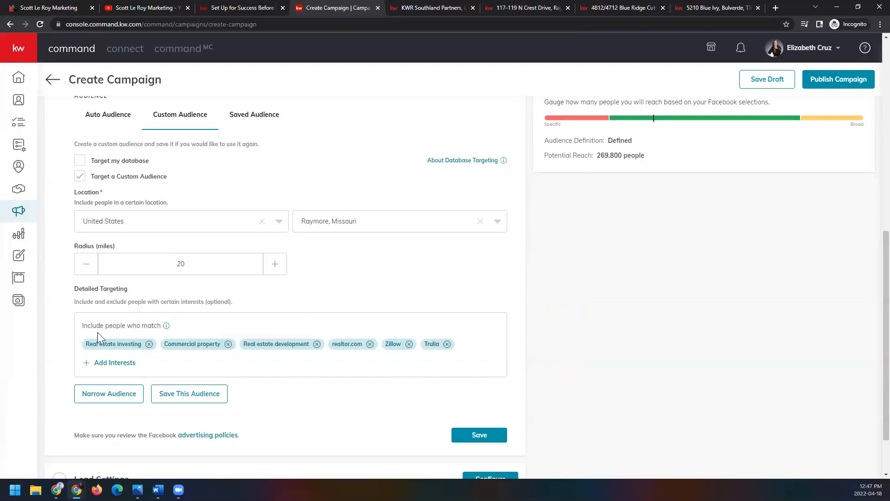
drag(81, 326, 165, 333)
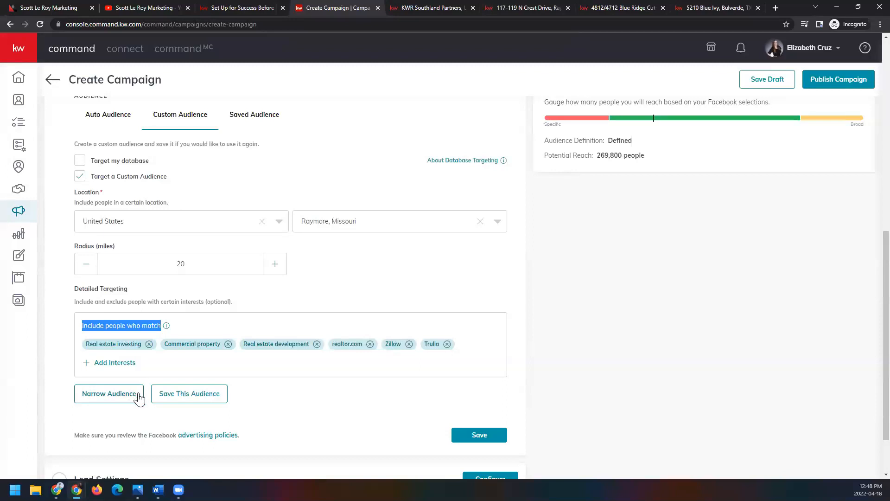
click(257, 411)
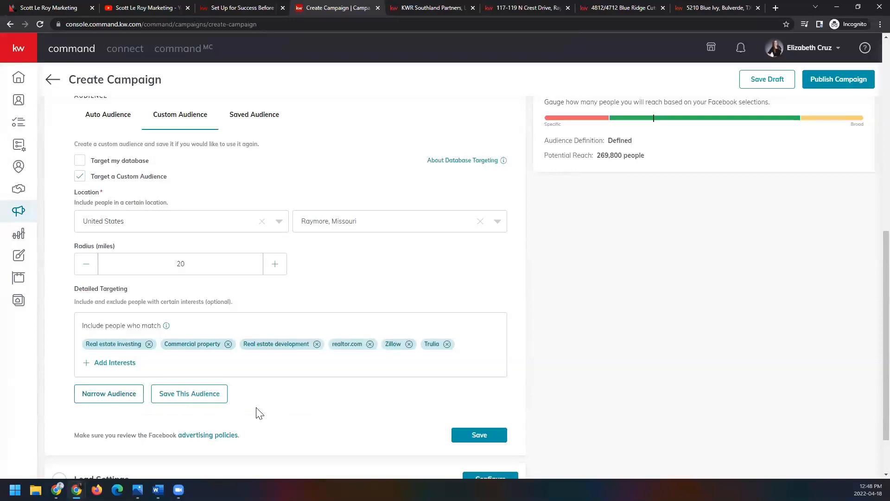
Step: Narrow the custom audience to people who must also match the Budget interest
scroll(279, 401, down, 1)
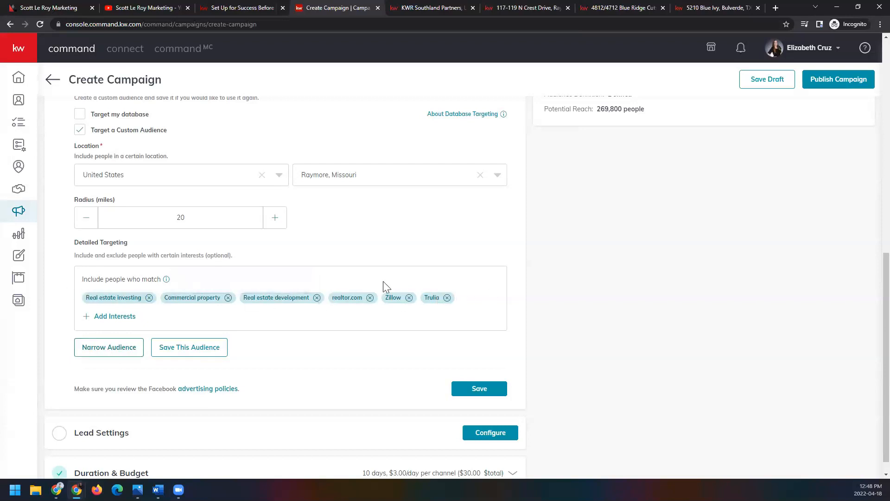
mouse_move(147, 287)
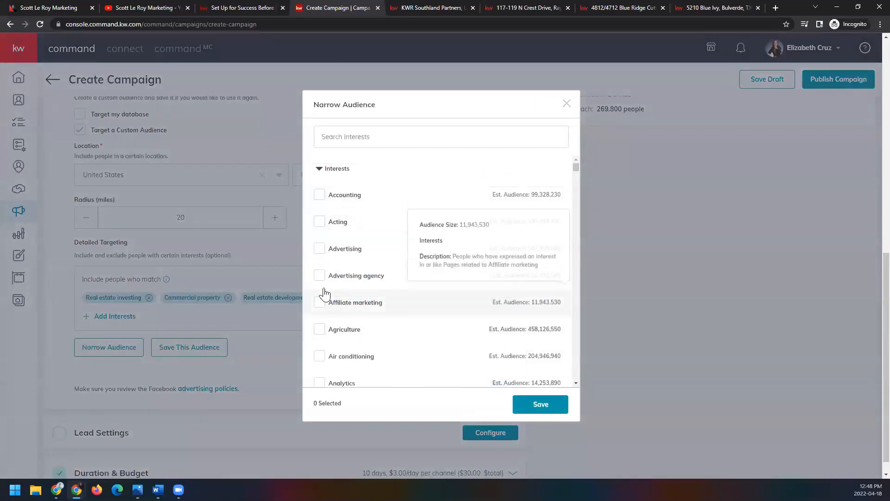
scroll(344, 311, down, 3)
scroll(345, 311, down, 4)
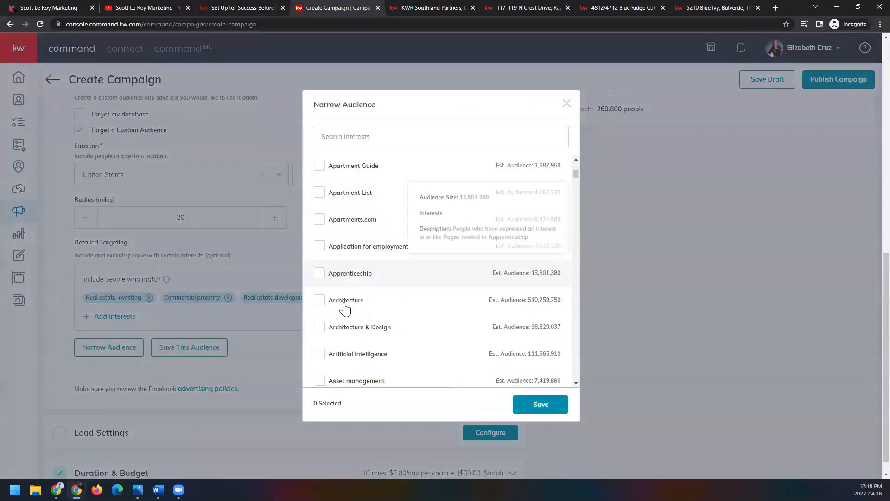
scroll(344, 305, down, 5)
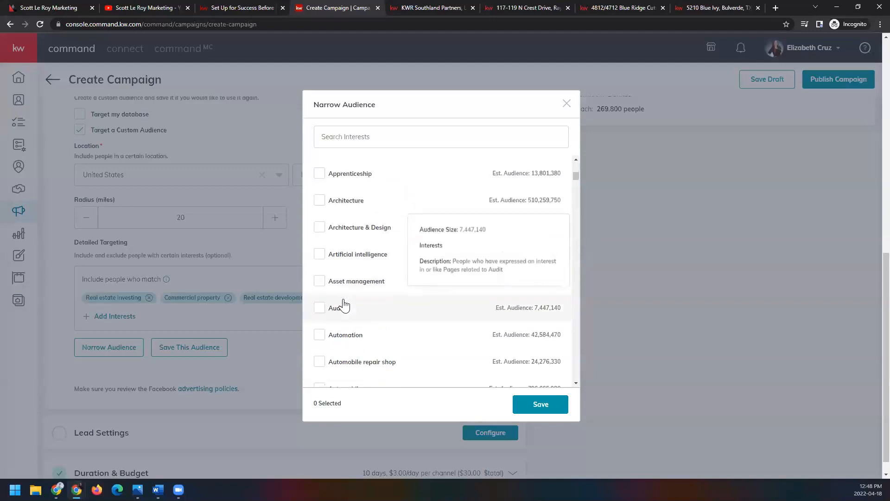
scroll(344, 305, down, 4)
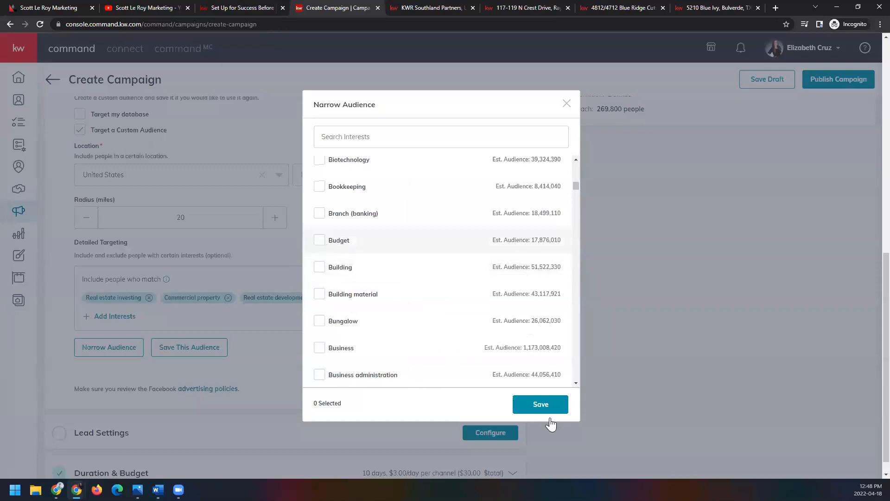
click(319, 241)
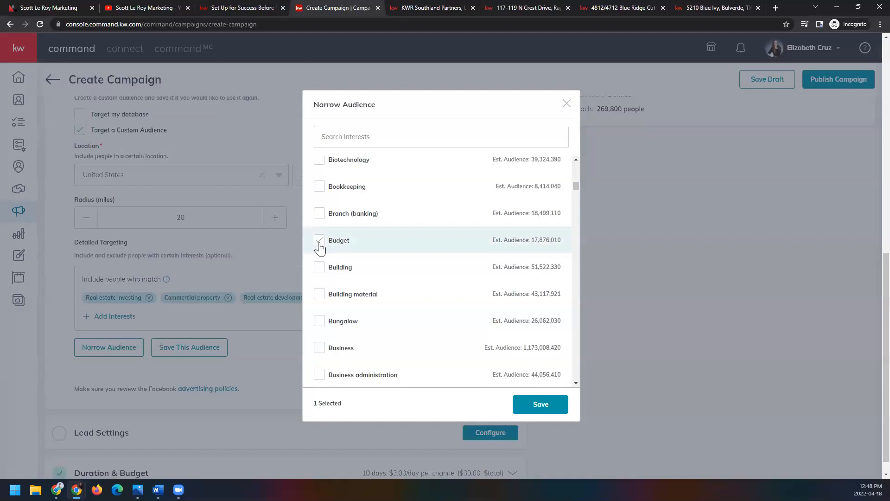
click(538, 404)
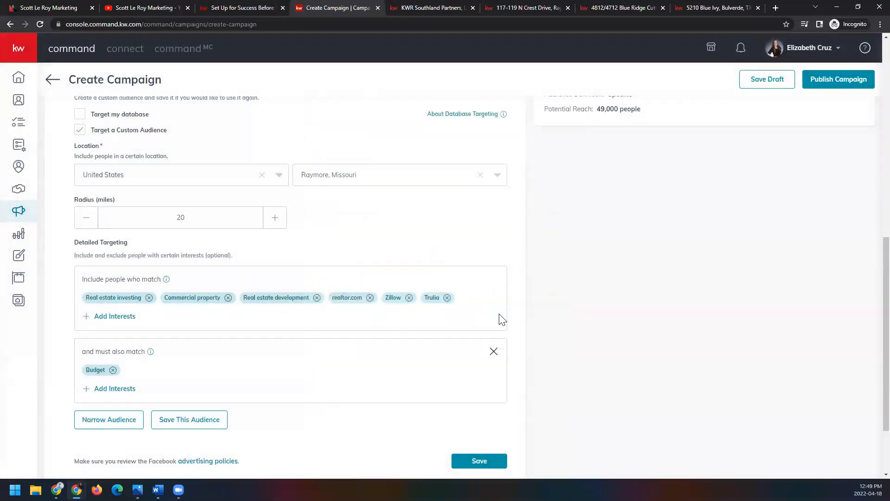
Step: Remove the must-also-match Budget condition from the custom audience and save the Facebook settings
mouse_move(86, 356)
drag(86, 357, 144, 359)
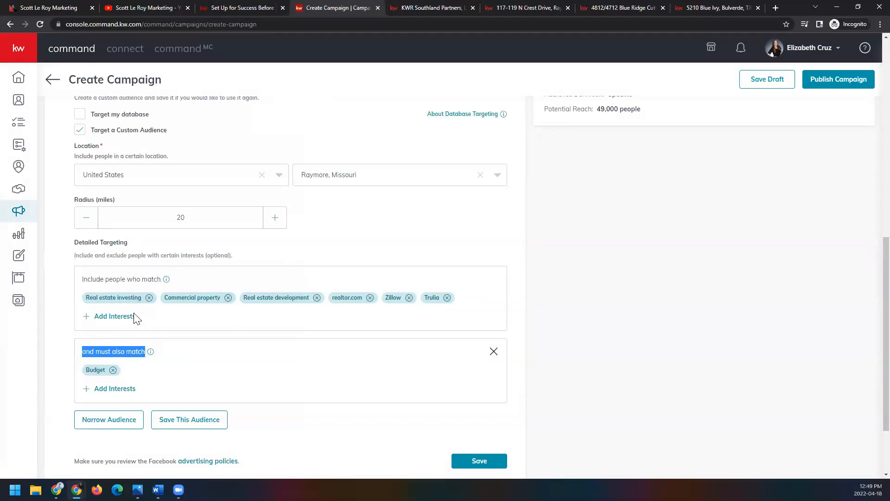
scroll(119, 376, up, 1)
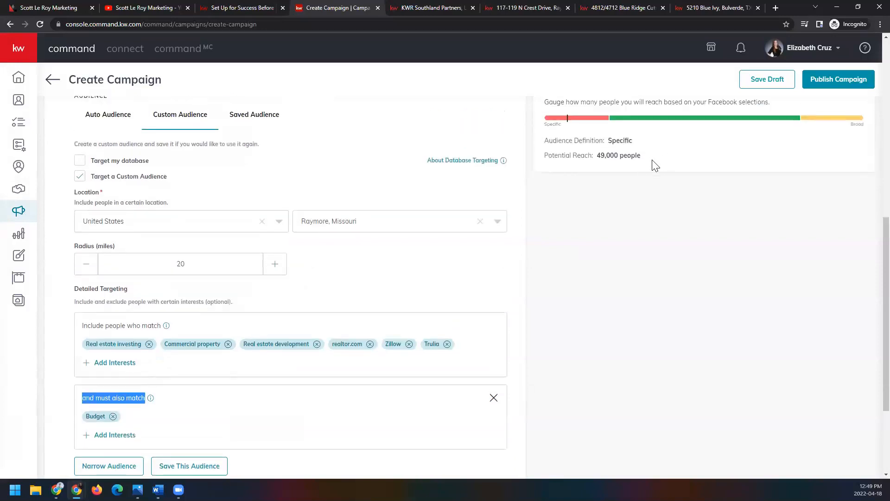
drag(596, 156, 645, 166)
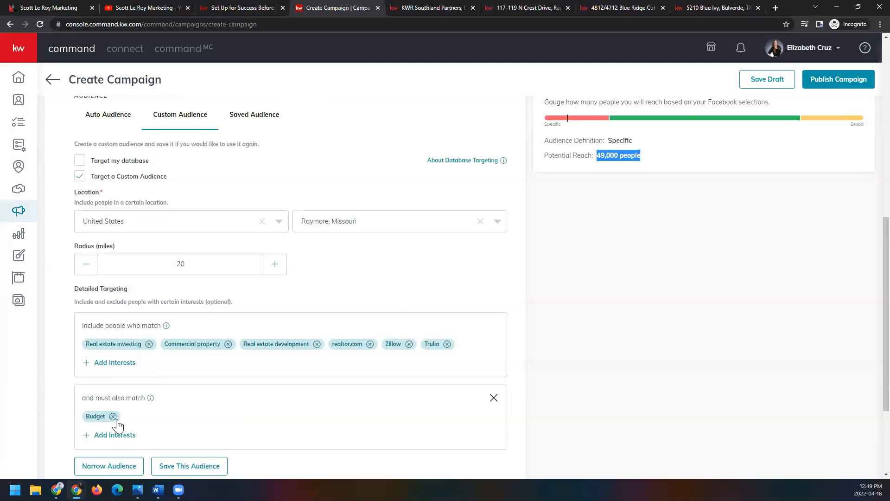
click(493, 399)
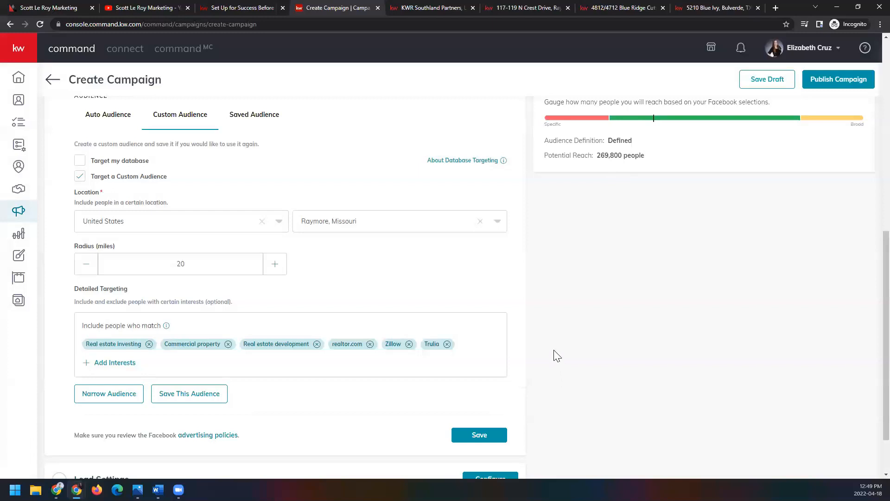
scroll(555, 356, down, 1)
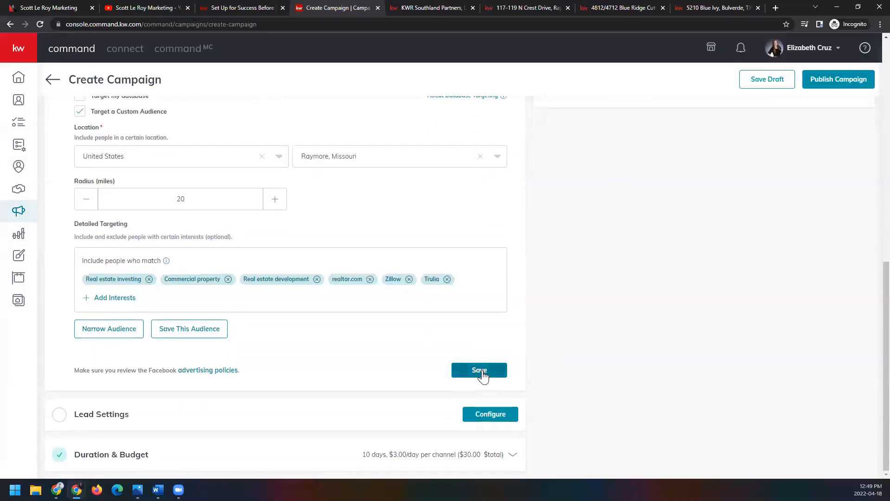
click(501, 371)
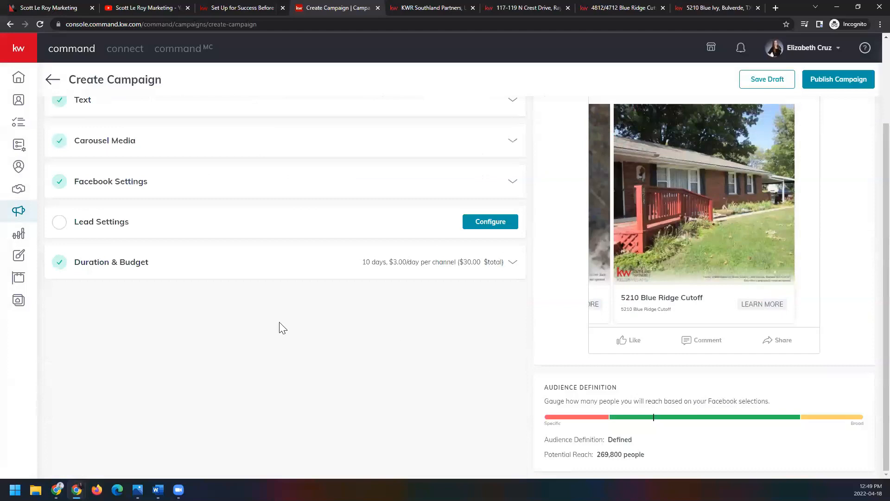
Step: Create a red contact tag named FB JL Mult List and add it as an auto-tag in the lead settings
click(491, 222)
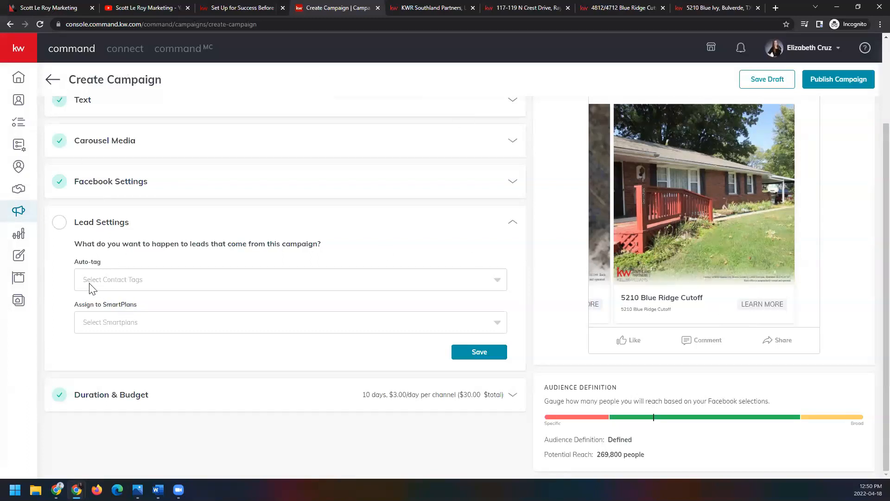
click(235, 284)
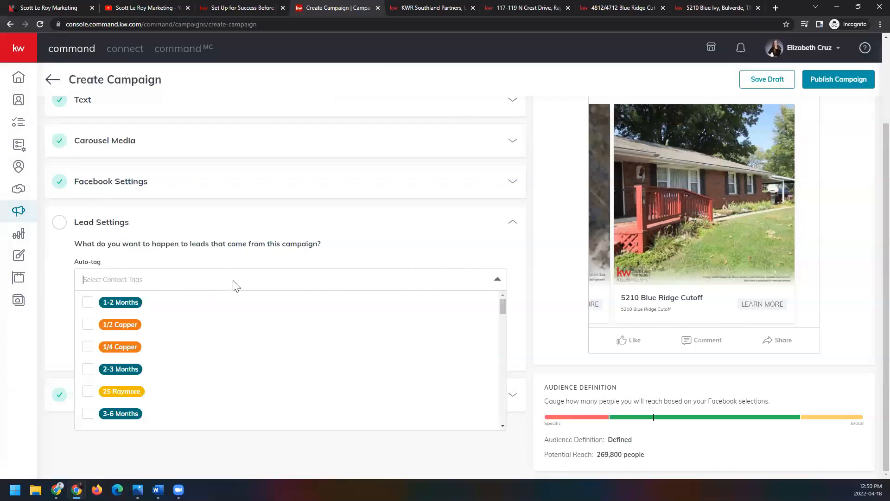
scroll(229, 350, down, 1)
scroll(167, 352, down, 10)
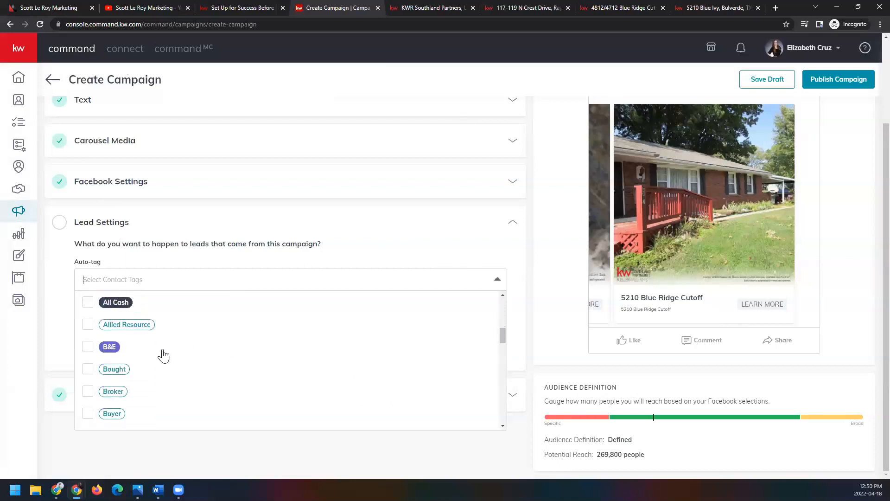
scroll(163, 355, down, 8)
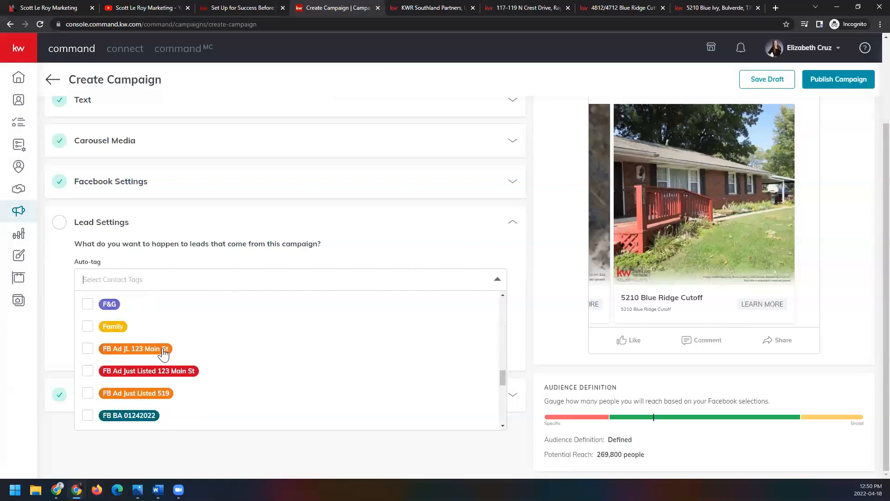
scroll(163, 355, up, 6)
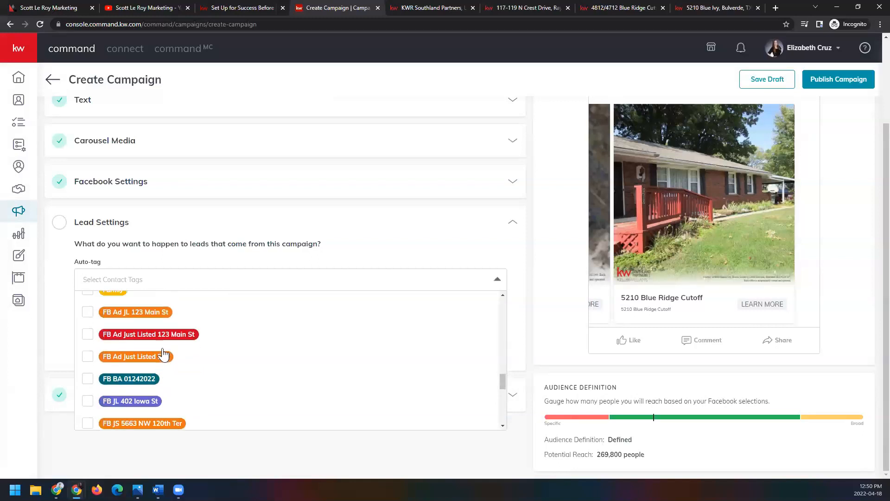
text(FB JL Mult List)
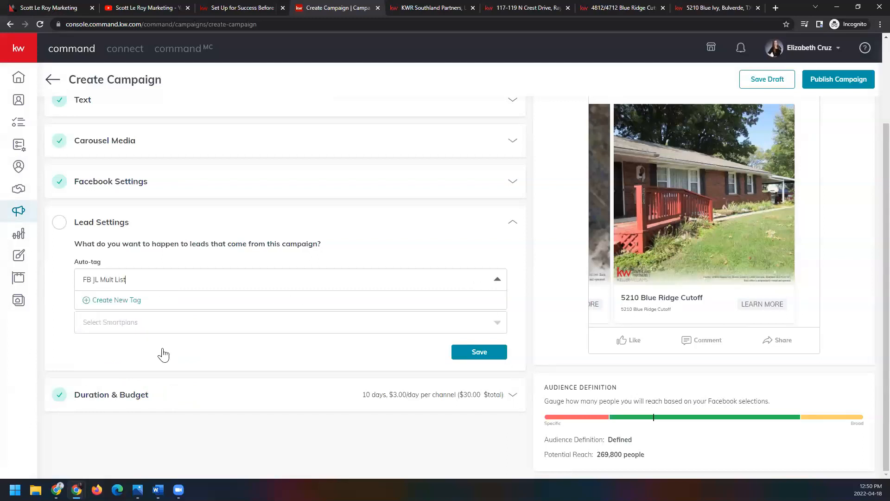
click(123, 302)
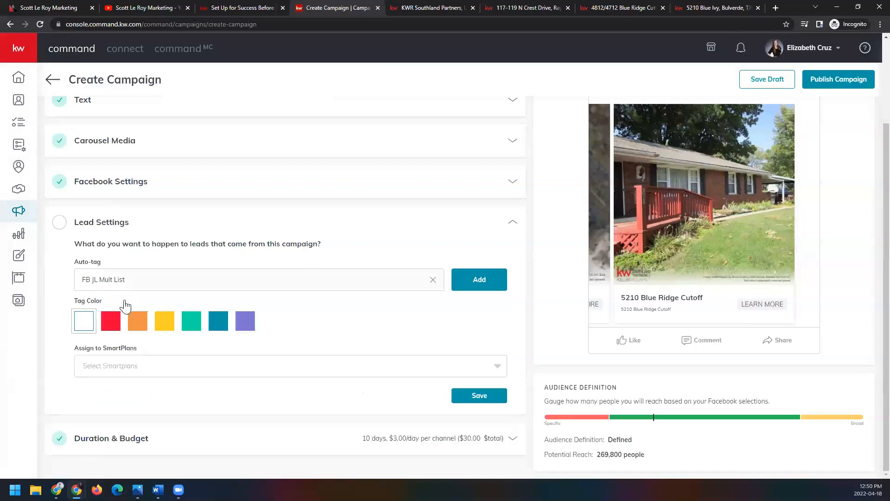
click(110, 320)
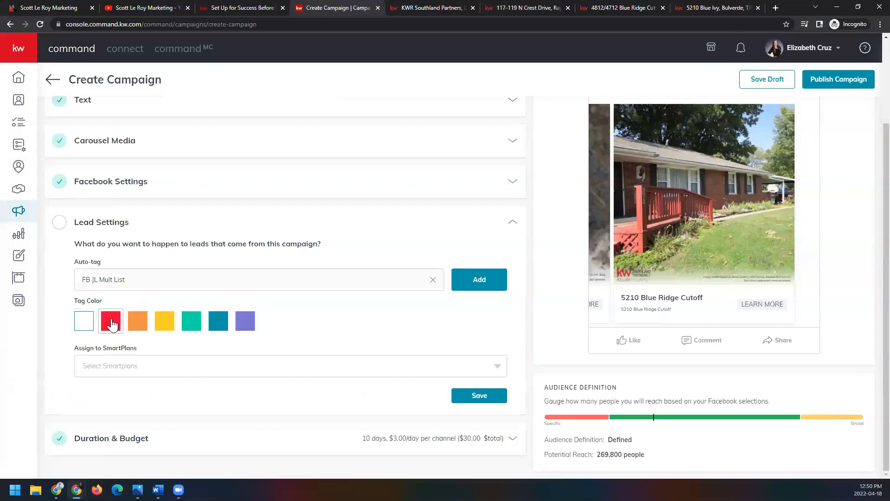
click(465, 287)
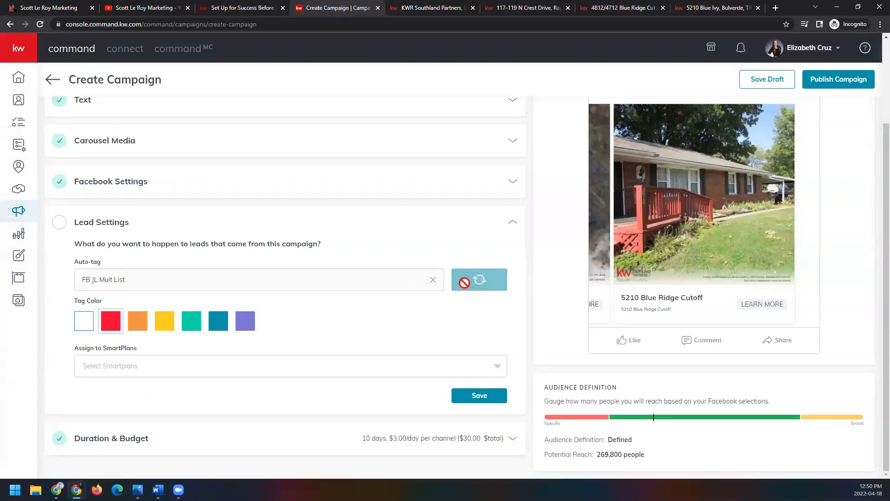
Step: Add the existing tags 2-3 Months and 1/4 Capper to the campaign's auto-tags, leaving out 1/2 Capper
click(270, 282)
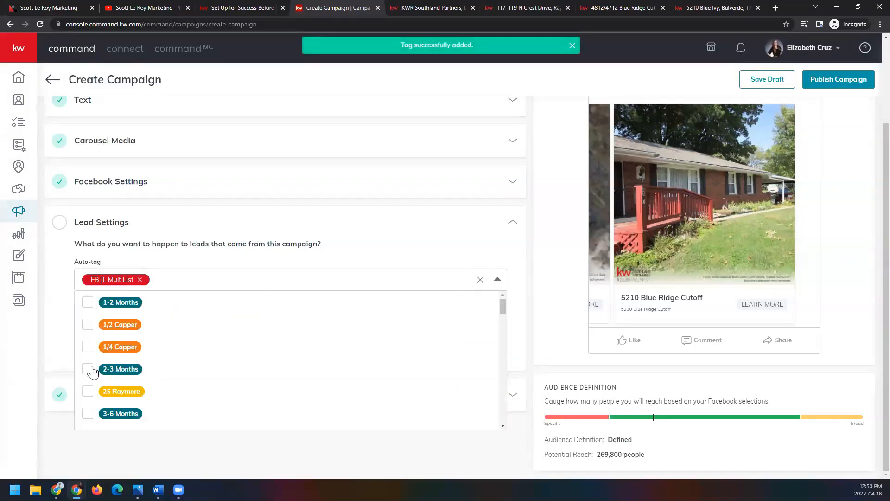
click(98, 325)
click(393, 253)
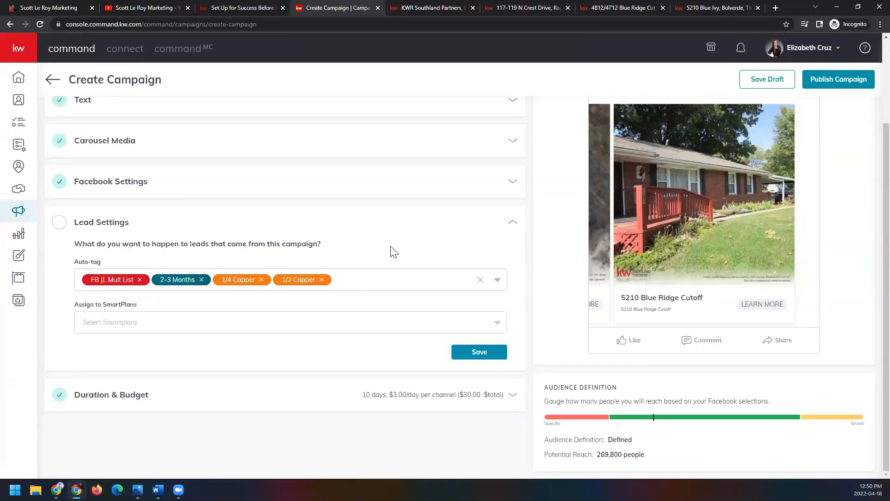
click(322, 280)
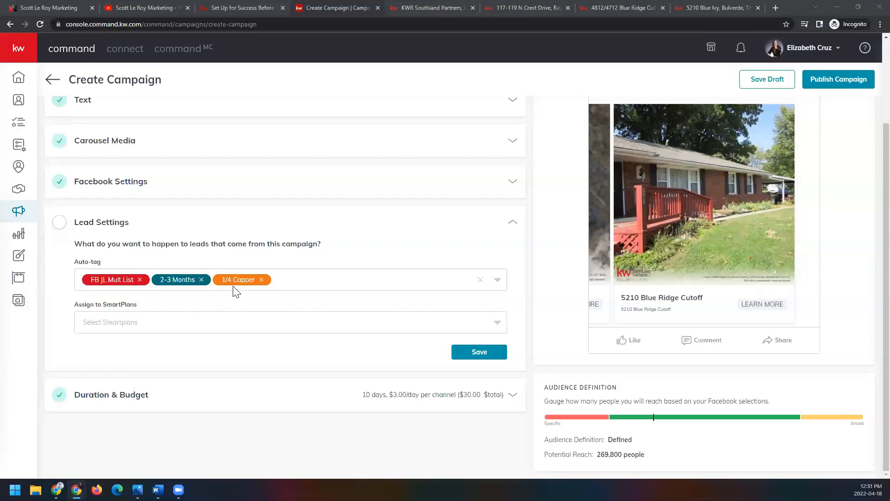
Step: Assign campaign leads to the My Quarterly Call Plan SmartPlan and save the lead settings
click(210, 331)
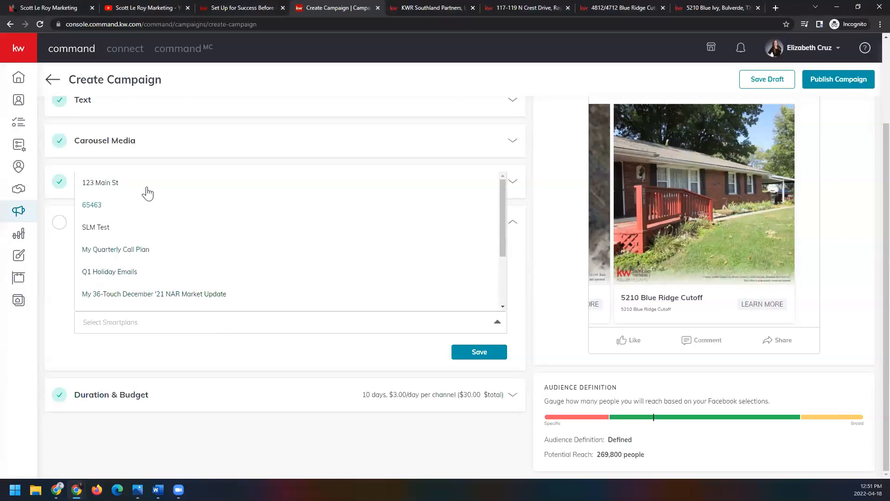
click(155, 250)
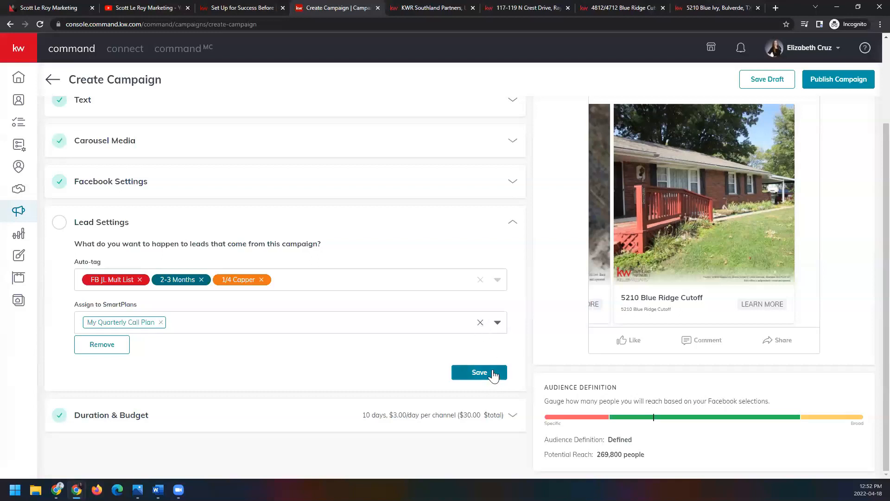
click(479, 372)
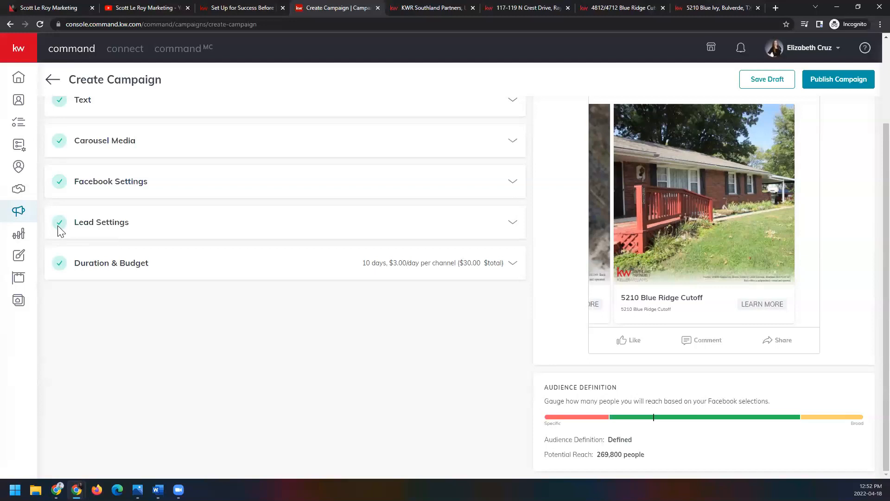
Step: Set the campaign's end date to Apr 24, 2022 in the duration and budget settings
click(513, 264)
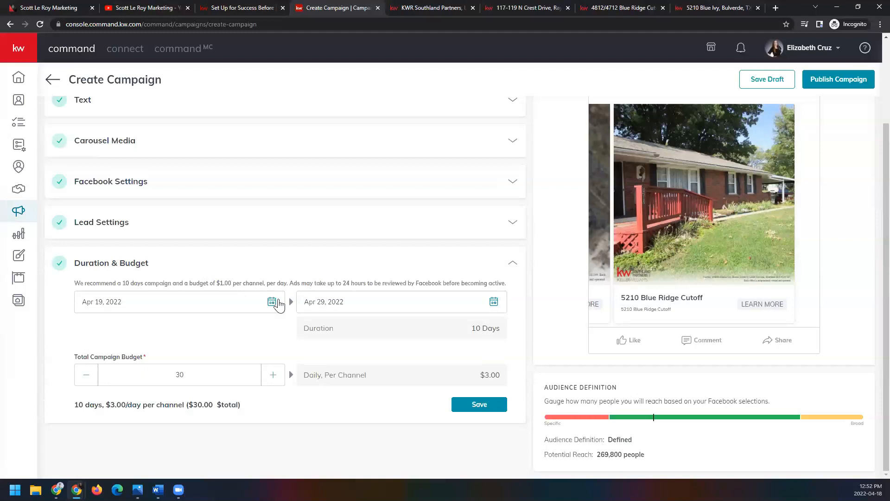
drag(290, 283, 516, 286)
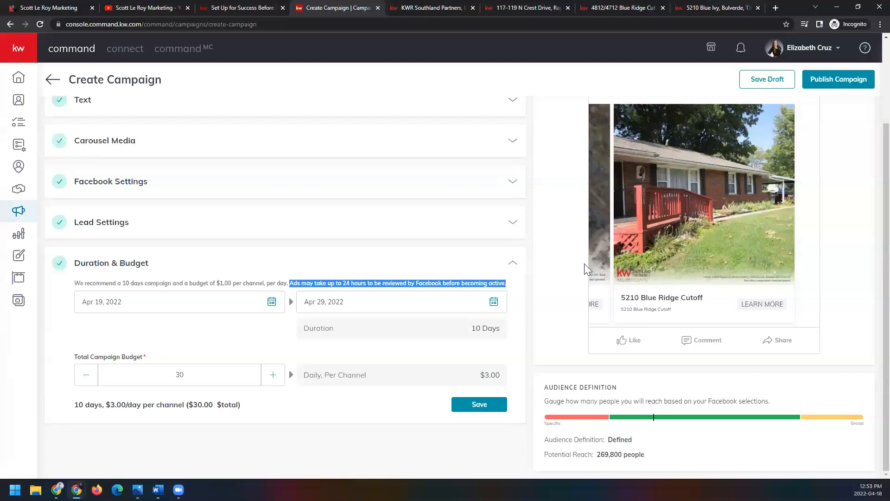
scroll(585, 264, up, 1)
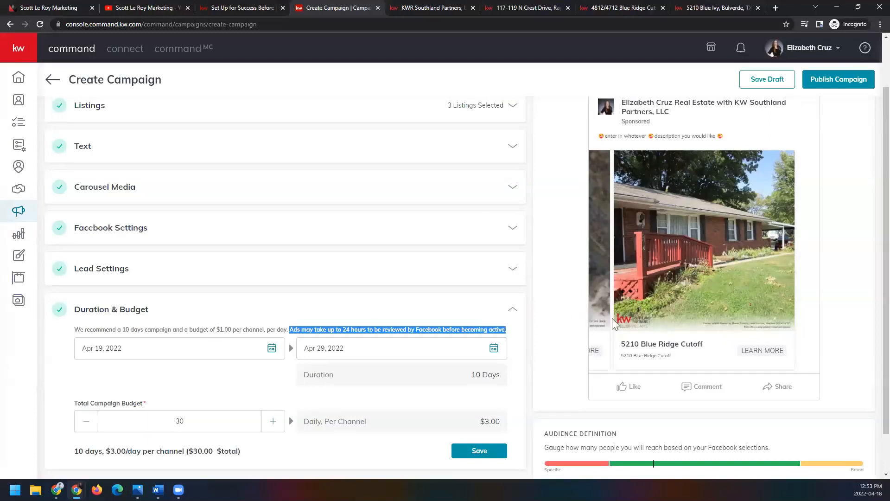
click(271, 355)
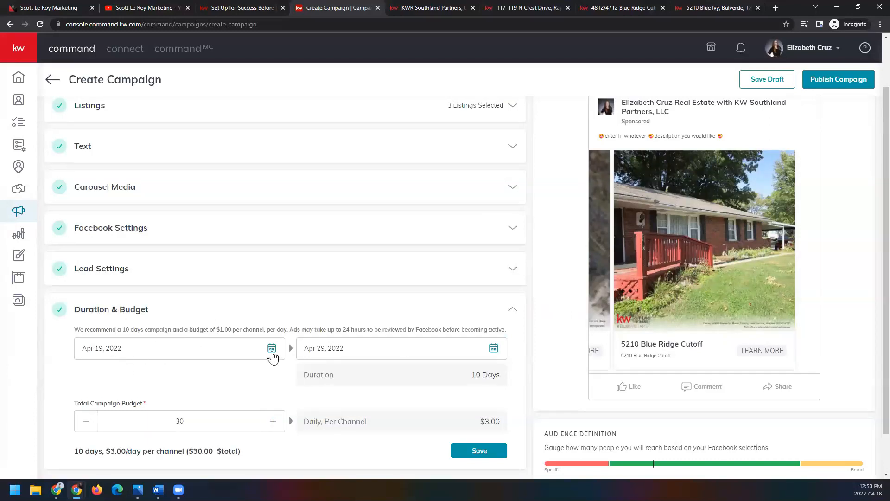
scroll(268, 366, down, 1)
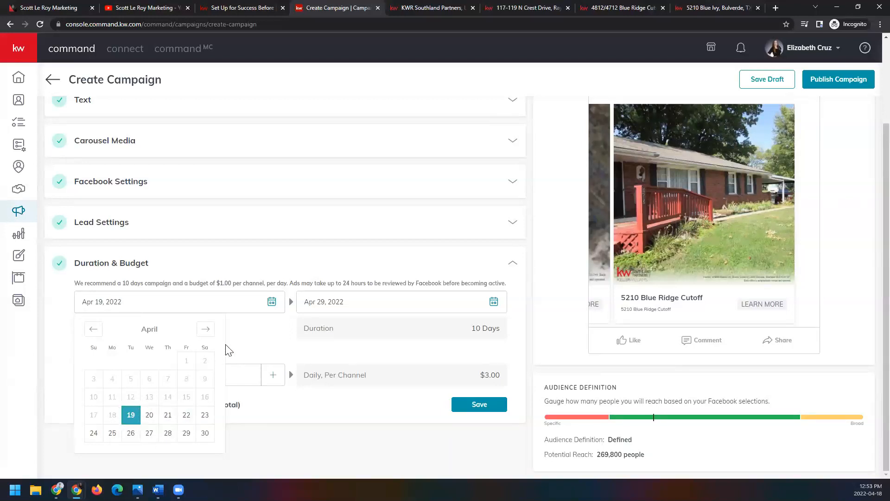
click(256, 330)
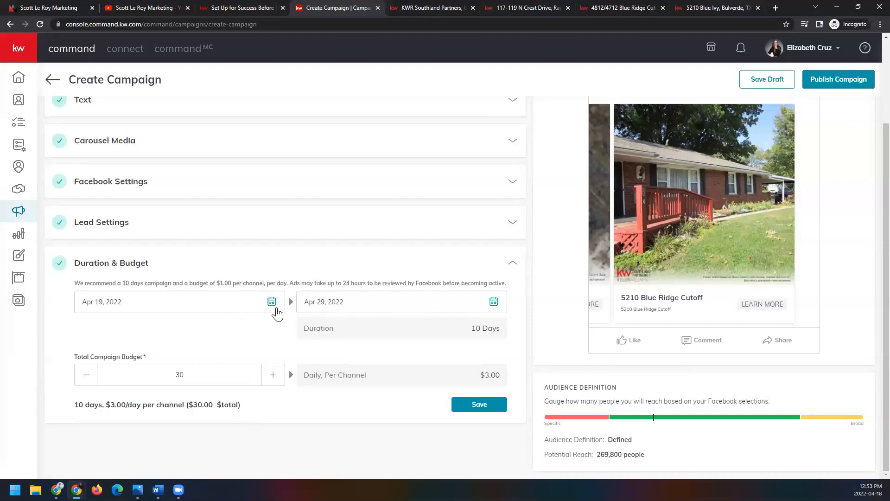
click(272, 304)
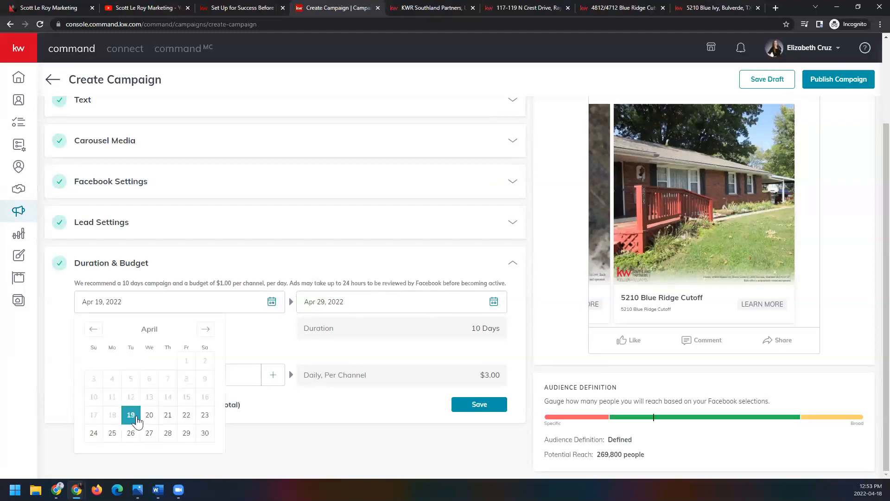
click(494, 302)
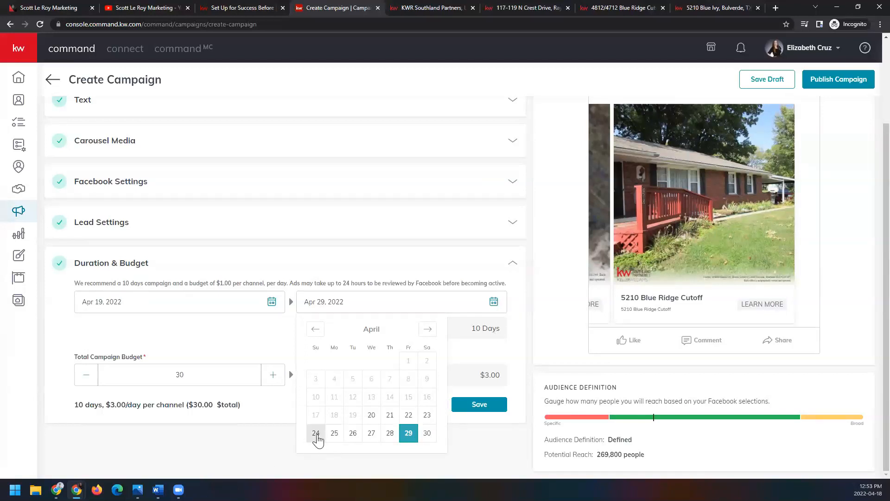
click(334, 436)
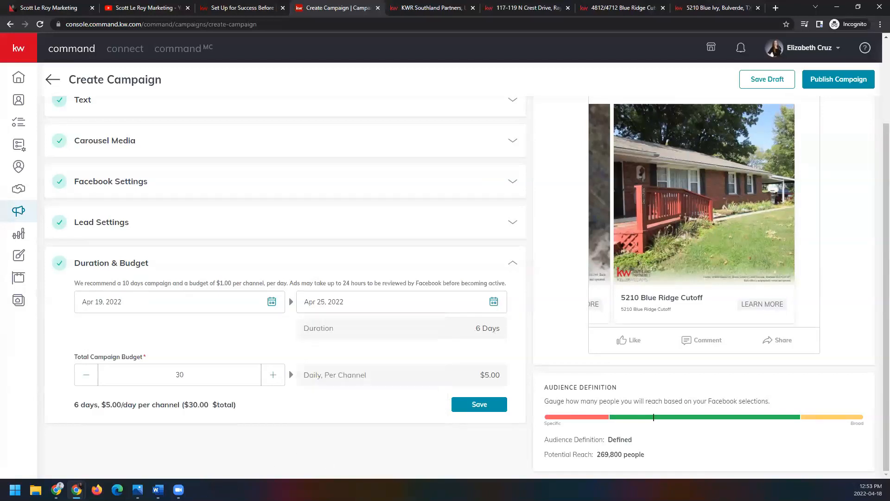
click(494, 302)
click(317, 434)
Step: Set the total campaign budget to $5 and save the duration and budget settings
click(278, 382)
click(278, 382)
click(279, 381)
drag(191, 373, 175, 376)
text(6)
click(86, 378)
click(86, 378)
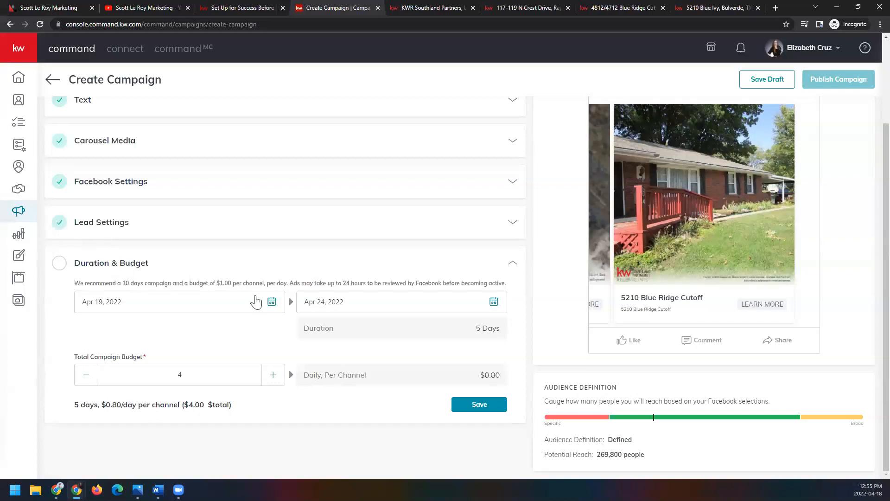
drag(213, 283, 288, 282)
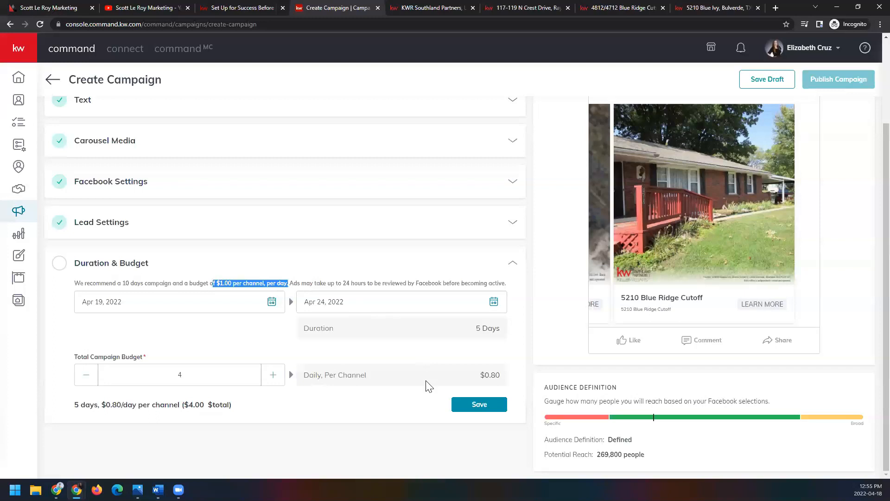
click(271, 374)
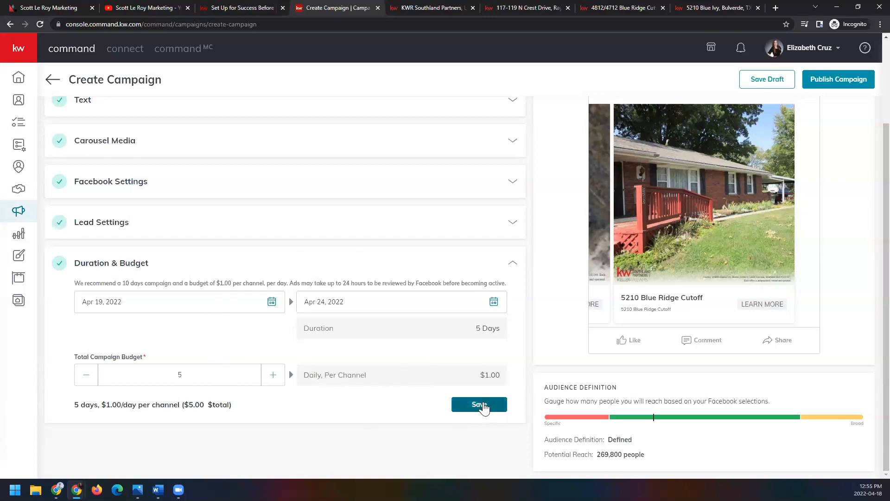
click(505, 408)
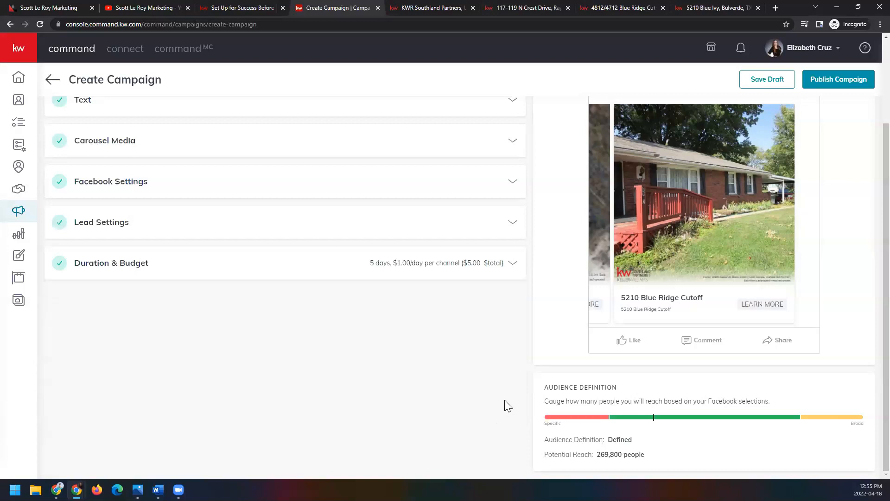
scroll(504, 399, up, 3)
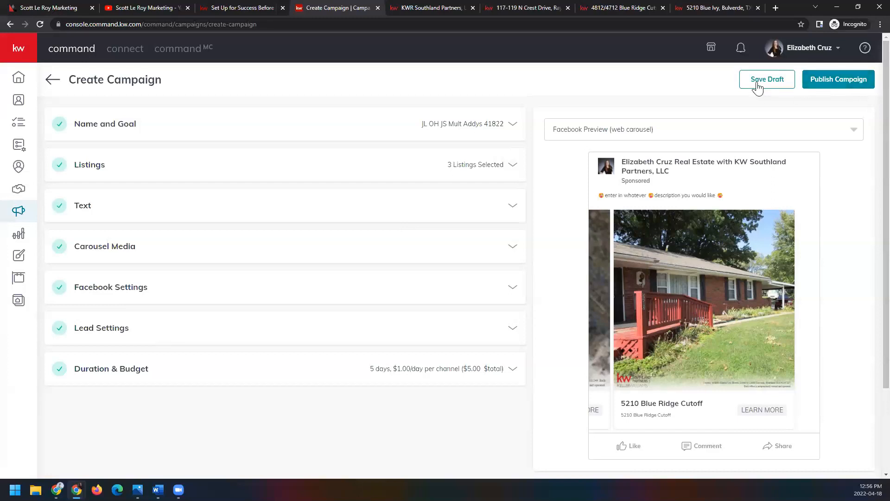
Step: Preview the campaign as a Facebook mobile carousel and swipe through all its listing cards
click(855, 131)
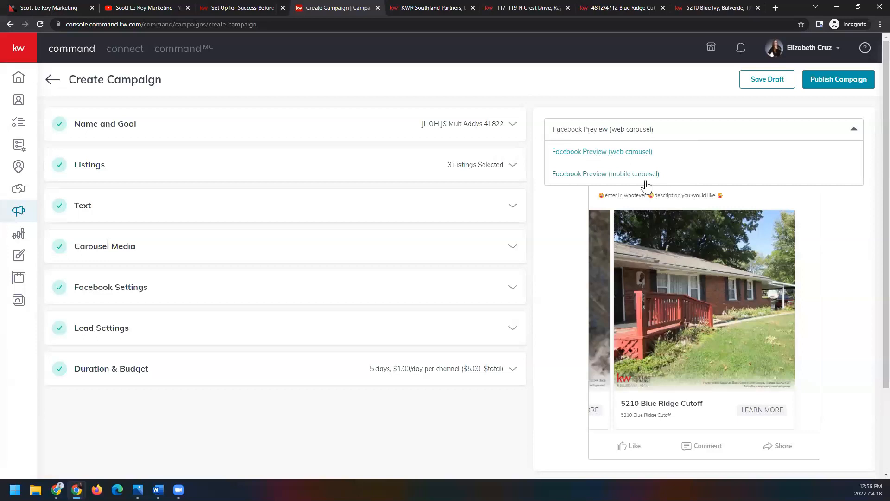
click(613, 174)
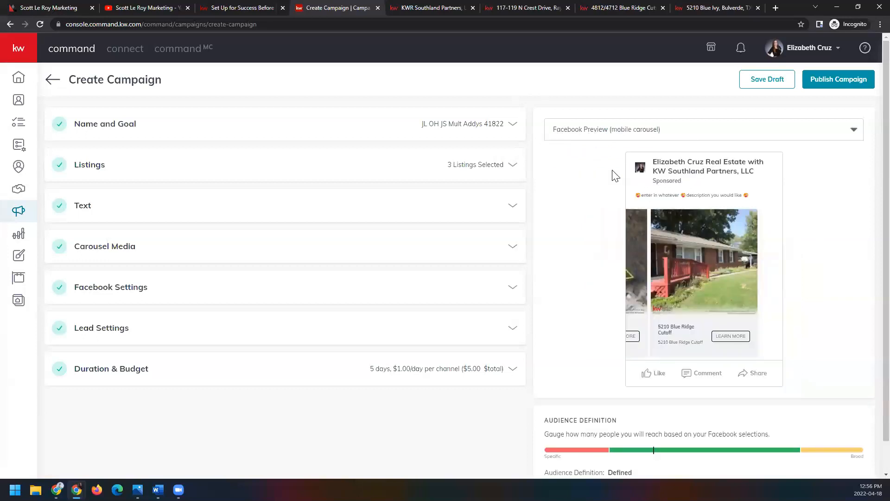
drag(652, 288, 761, 293)
drag(665, 273, 763, 272)
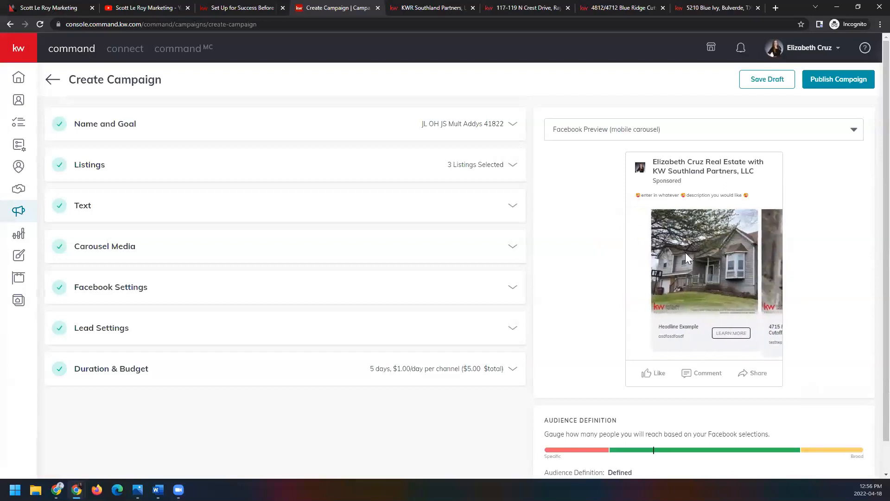
drag(727, 250, 644, 256)
drag(737, 263, 760, 266)
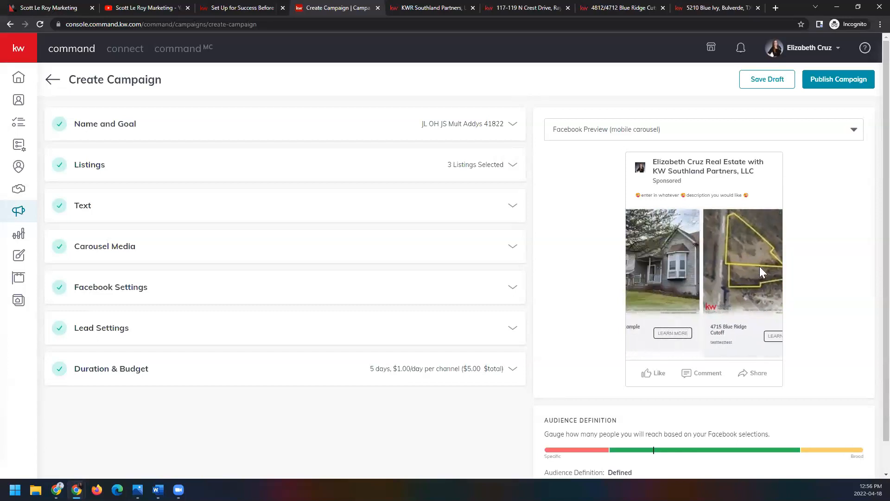
drag(708, 292, 667, 310)
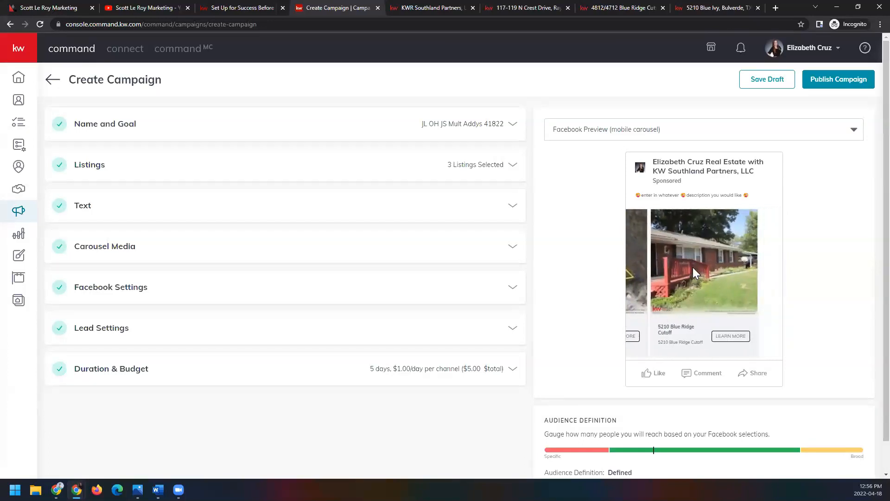
Step: Save the multiple-listing campaign as a draft
scroll(769, 314, down, 1)
scroll(781, 314, up, 1)
click(768, 80)
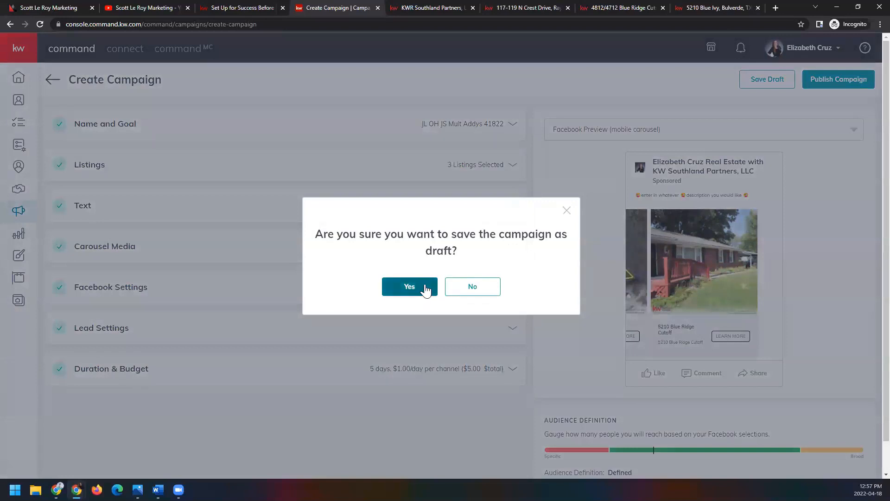
click(423, 288)
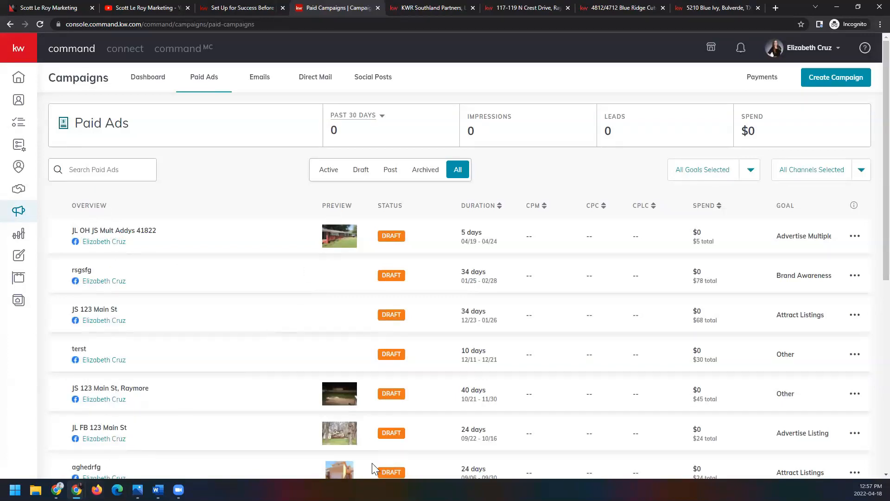
Step: Review the Paid Ads campaign list and the actions available for the JL OH JS Mult Addys 41822 draft
scroll(403, 250, down, 8)
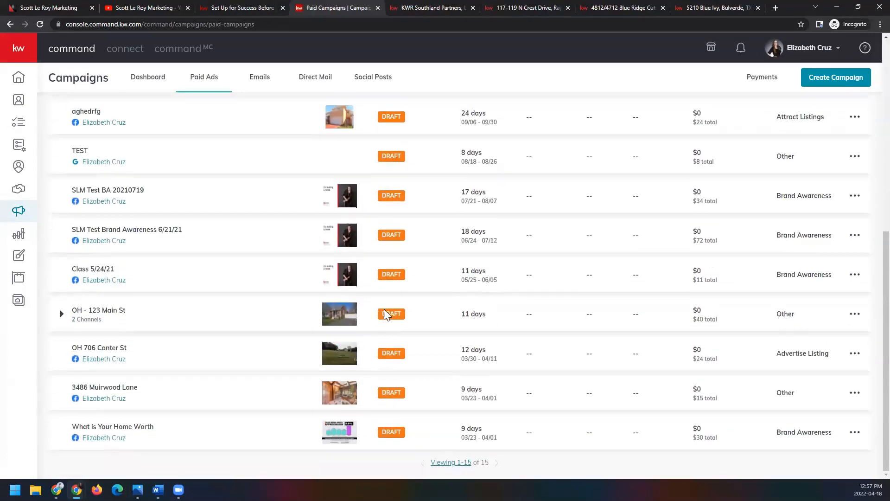
scroll(395, 311, up, 8)
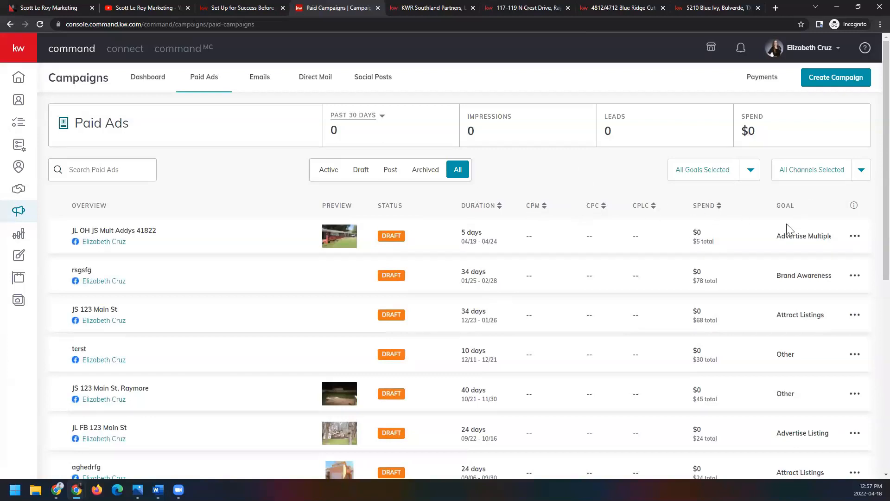
click(858, 243)
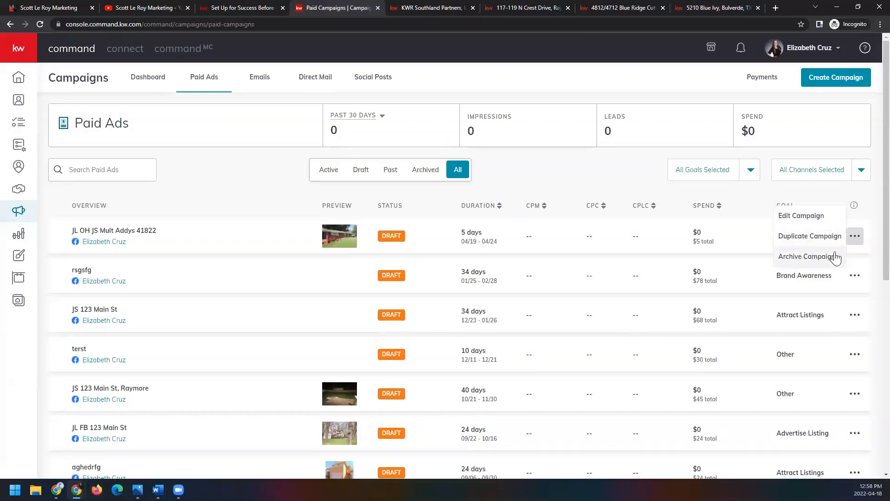
click(856, 238)
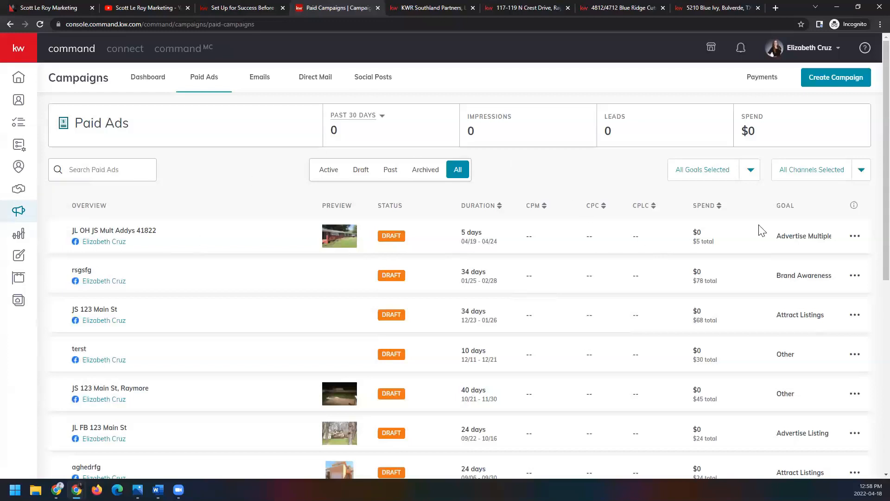
Step: Read the Campaigns FAQ definitions of CPM, CPC and CPLC, and close the FAQ
click(854, 206)
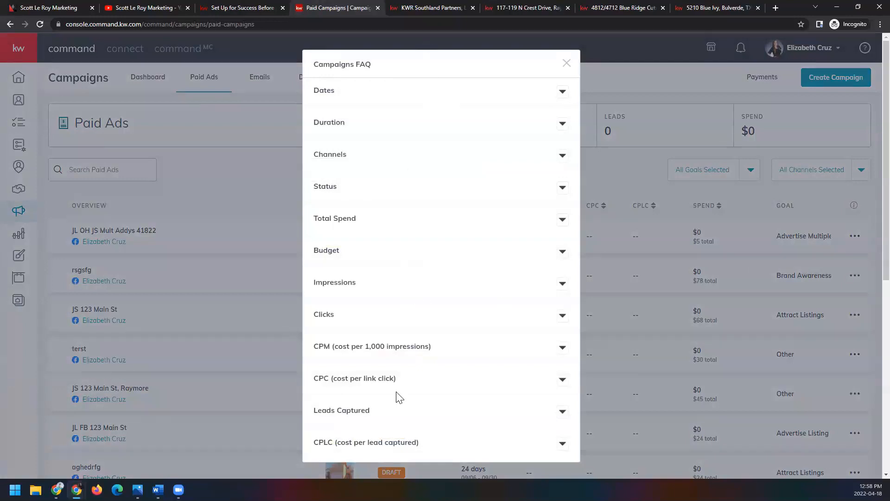
scroll(399, 397, down, 2)
click(563, 351)
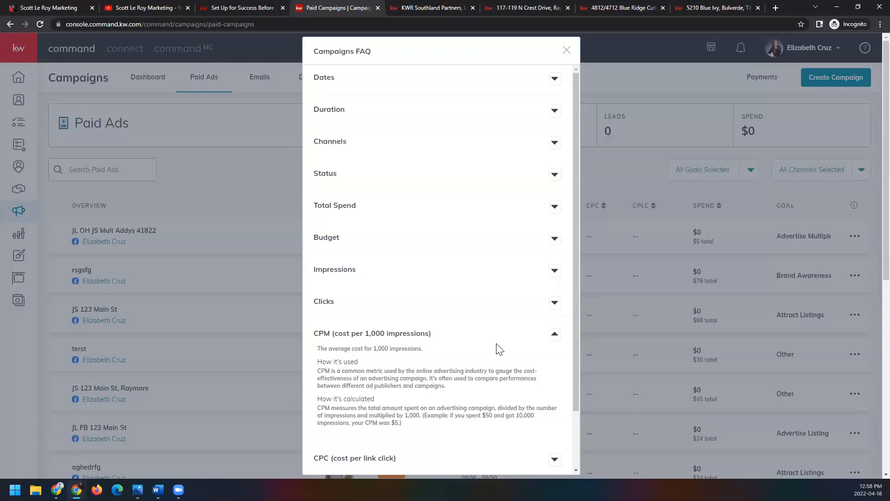
scroll(500, 349, down, 2)
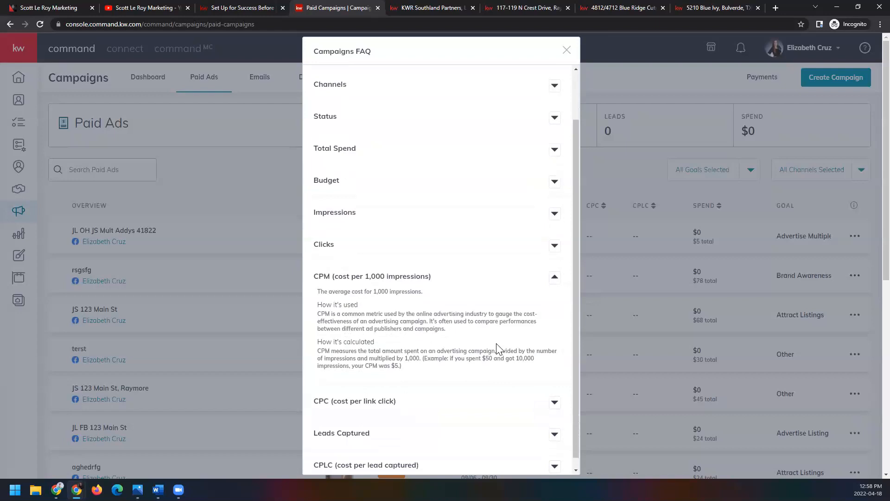
click(554, 396)
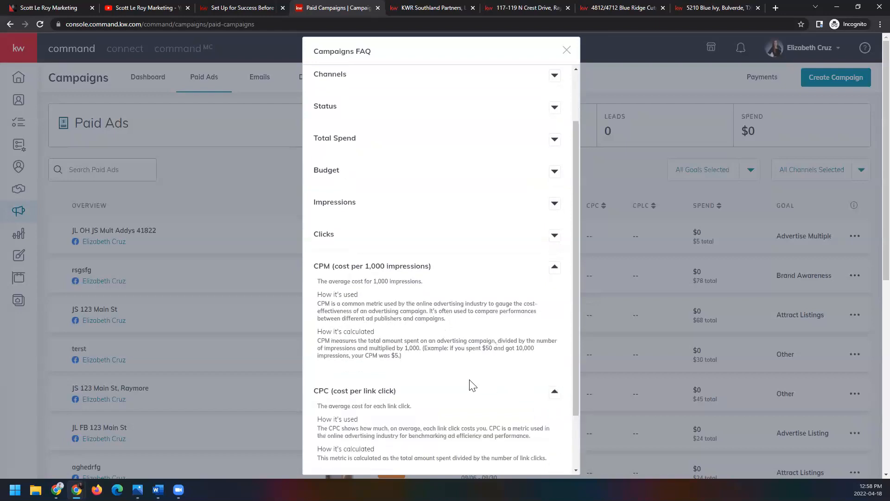
scroll(470, 385, down, 2)
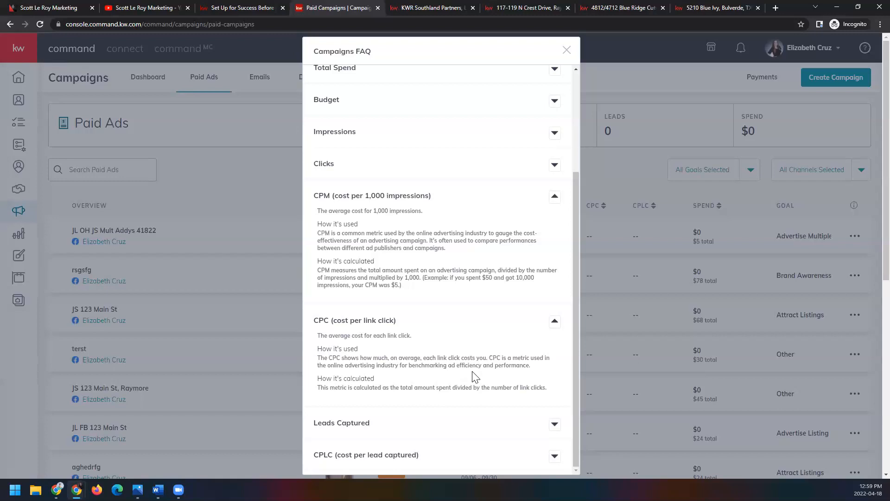
scroll(476, 377, down, 1)
click(555, 457)
scroll(423, 314, down, 1)
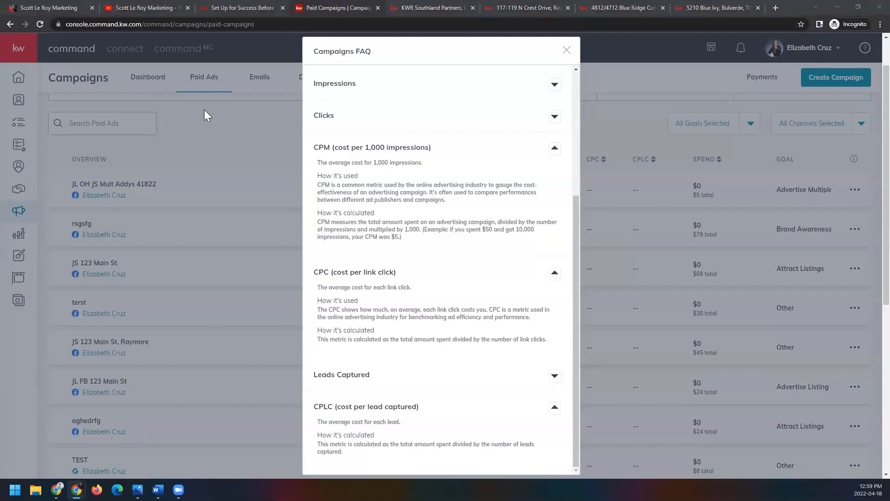
click(566, 51)
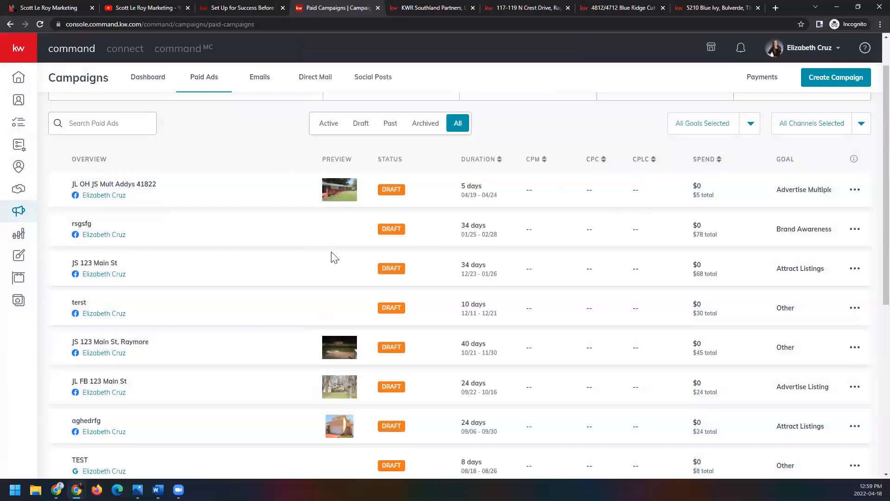
scroll(424, 274, up, 2)
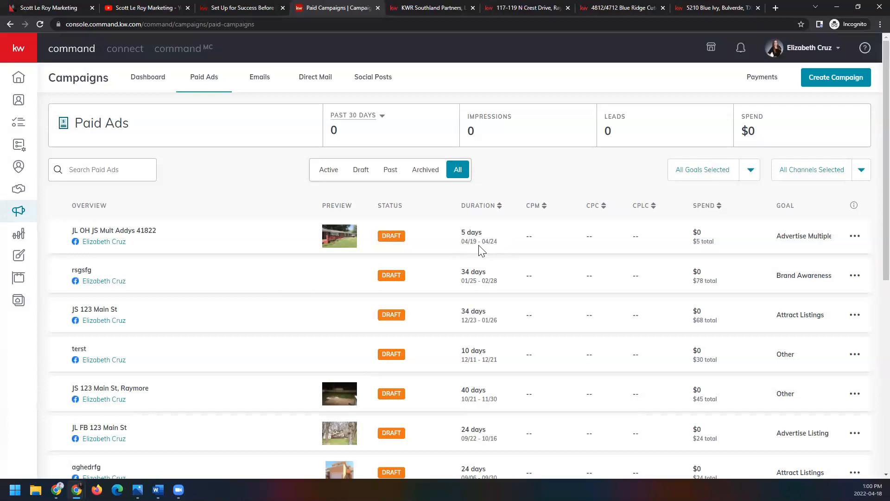
Step: Switch to Photos to view the example image Sponsored Ad.png, and close it
click(856, 236)
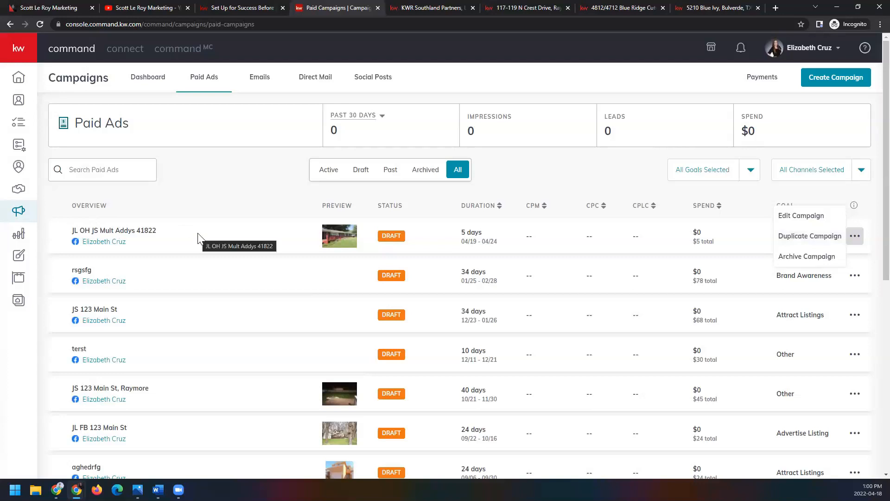
click(138, 490)
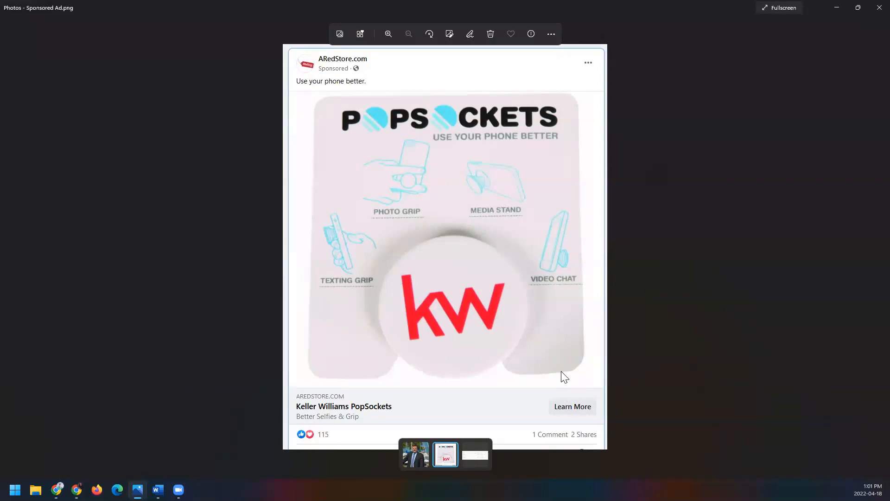
click(878, 7)
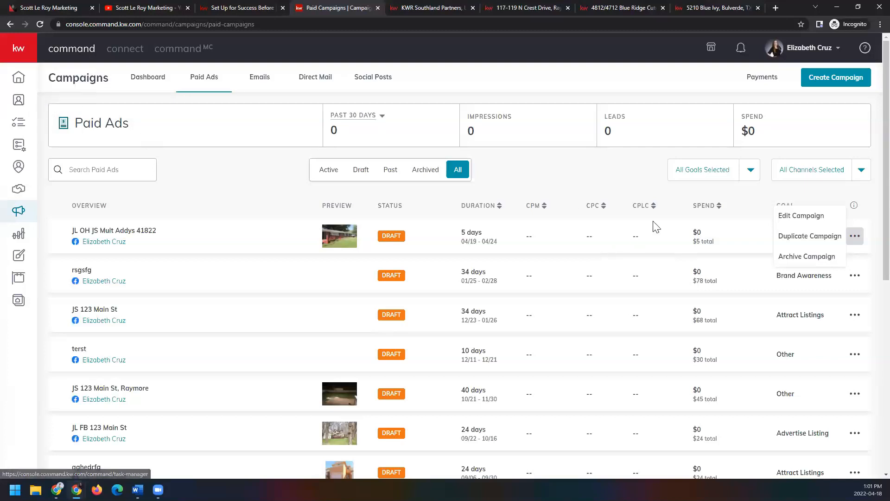
Step: Bring up the edit, duplicate and archive options for the JL OH JS Mult Addys 41822 draft
click(741, 227)
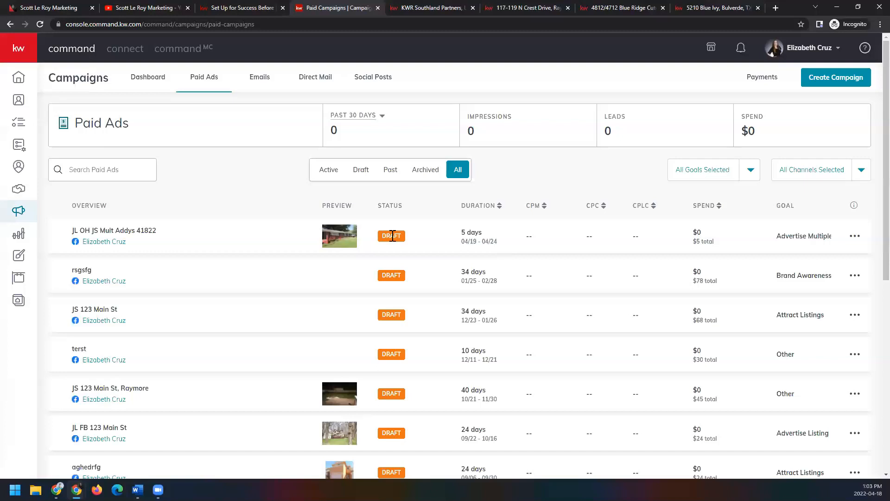
click(856, 237)
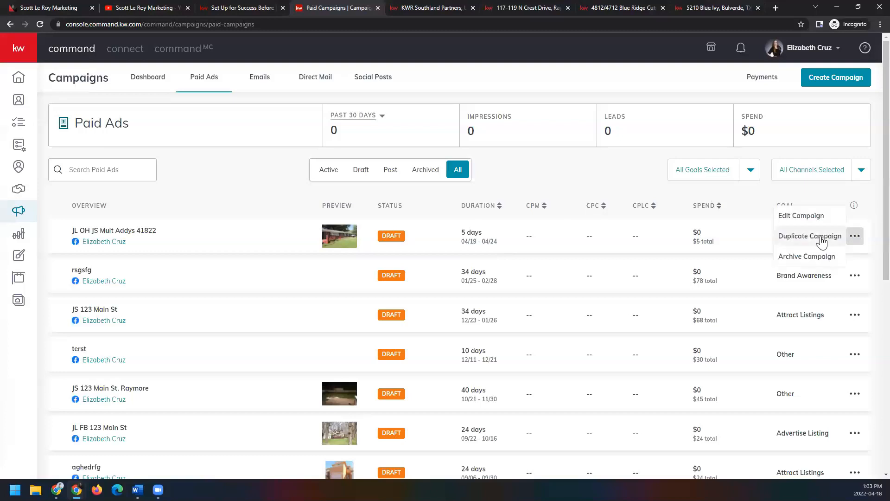